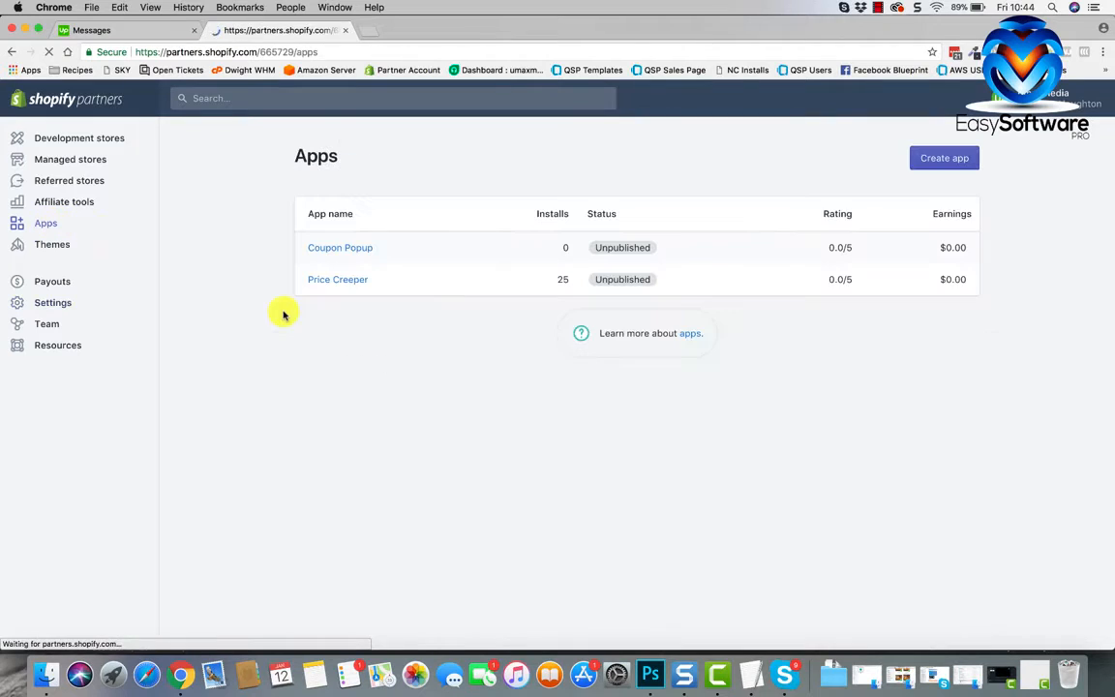
Open the Price Creeper app's App Store listing page in a new tab and look over its current and enhanced listings
left_click(354, 280)
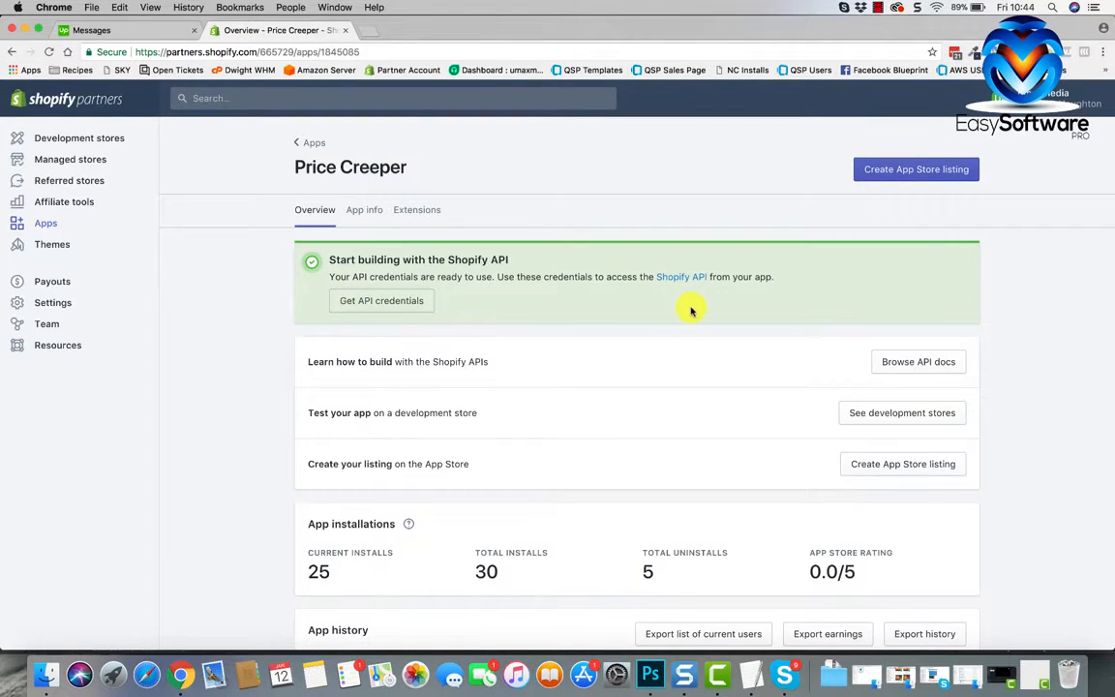
right_click(878, 174)
left_click(910, 174)
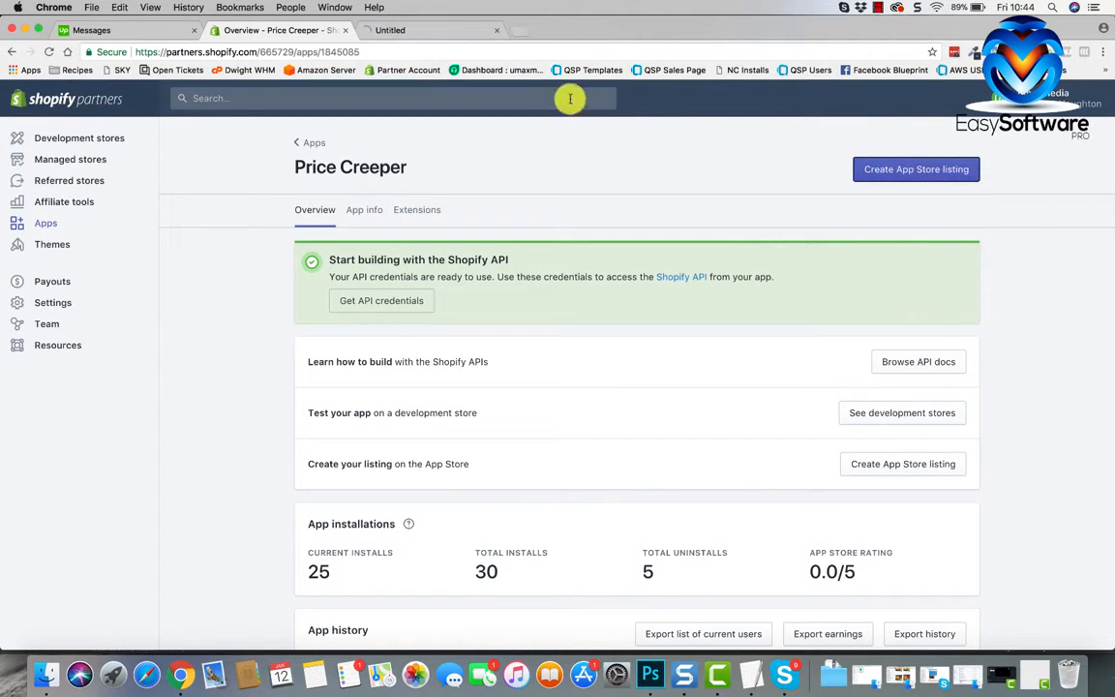
left_click(450, 31)
scroll(465, 510, "down", 3)
scroll(465, 510, "up", 1)
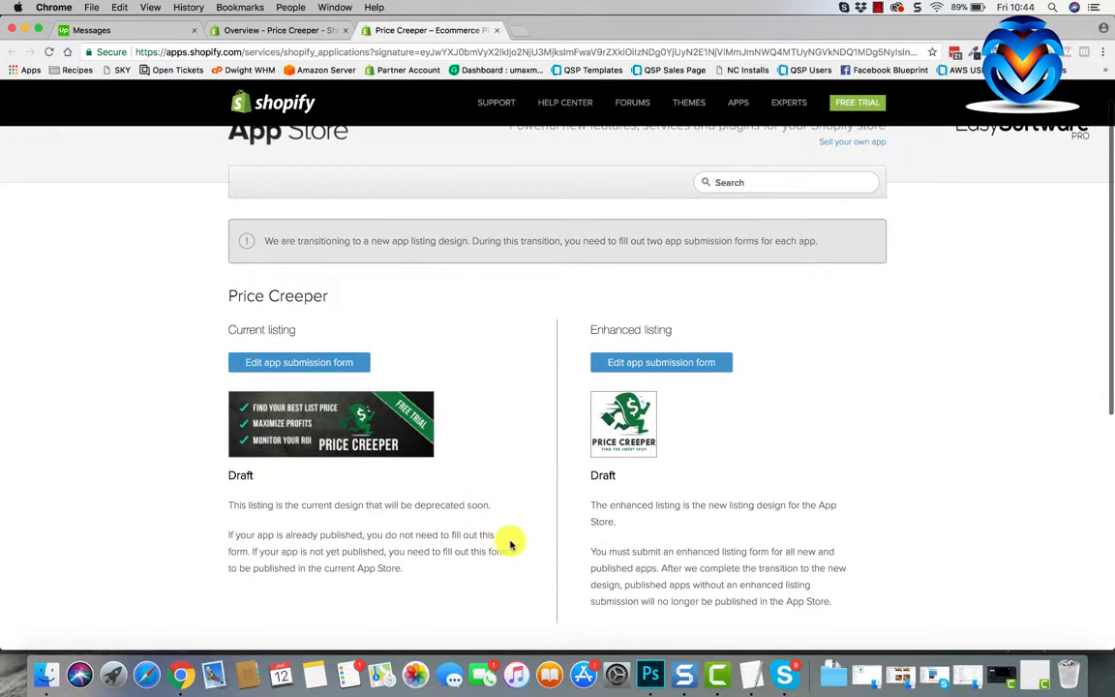
scroll(511, 544, "up", 1)
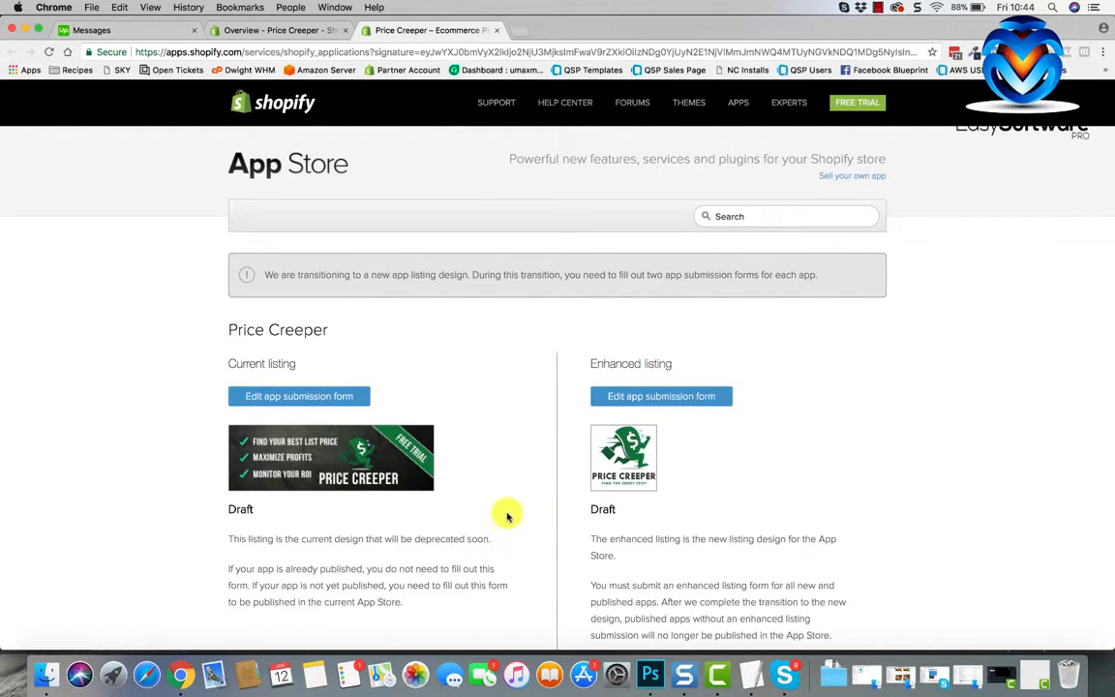
scroll(513, 504, "down", 3)
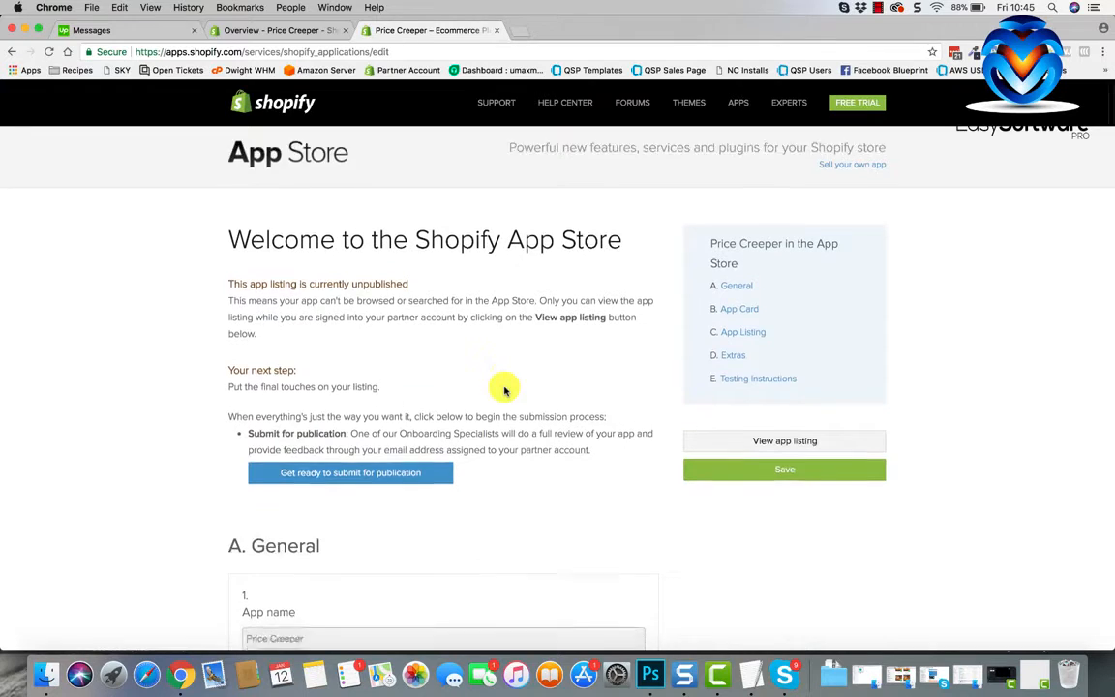
Look over the General section of the app submission form and open the app listing preview
scroll(503, 390, "down", 5)
scroll(505, 390, "down", 2)
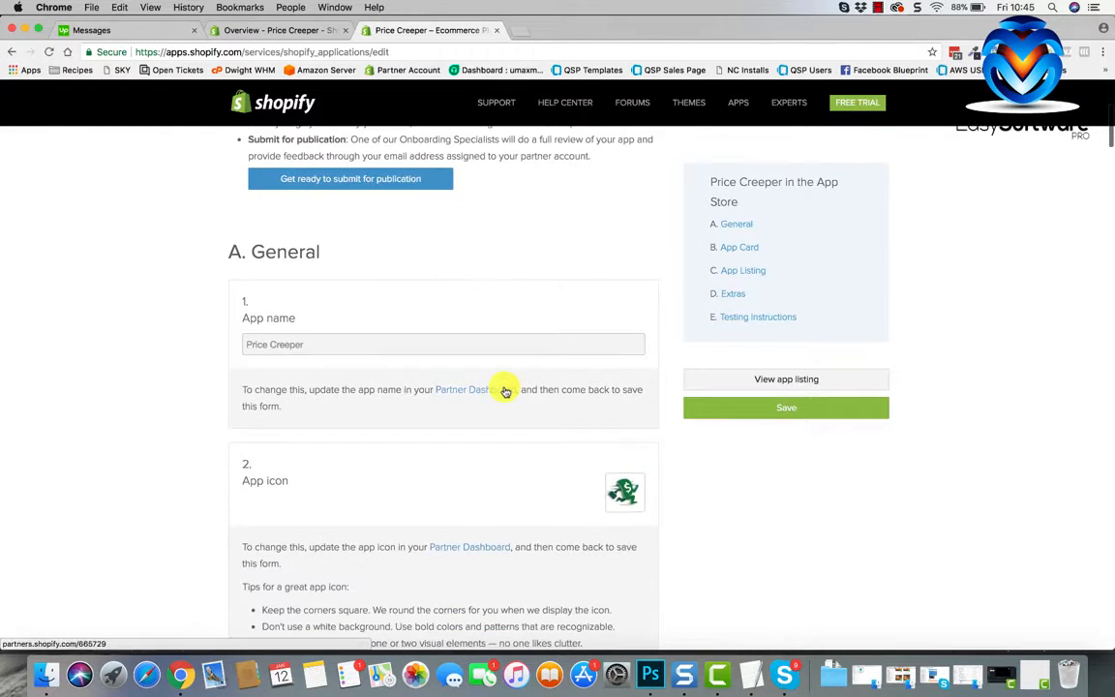
scroll(458, 447, "down", 1)
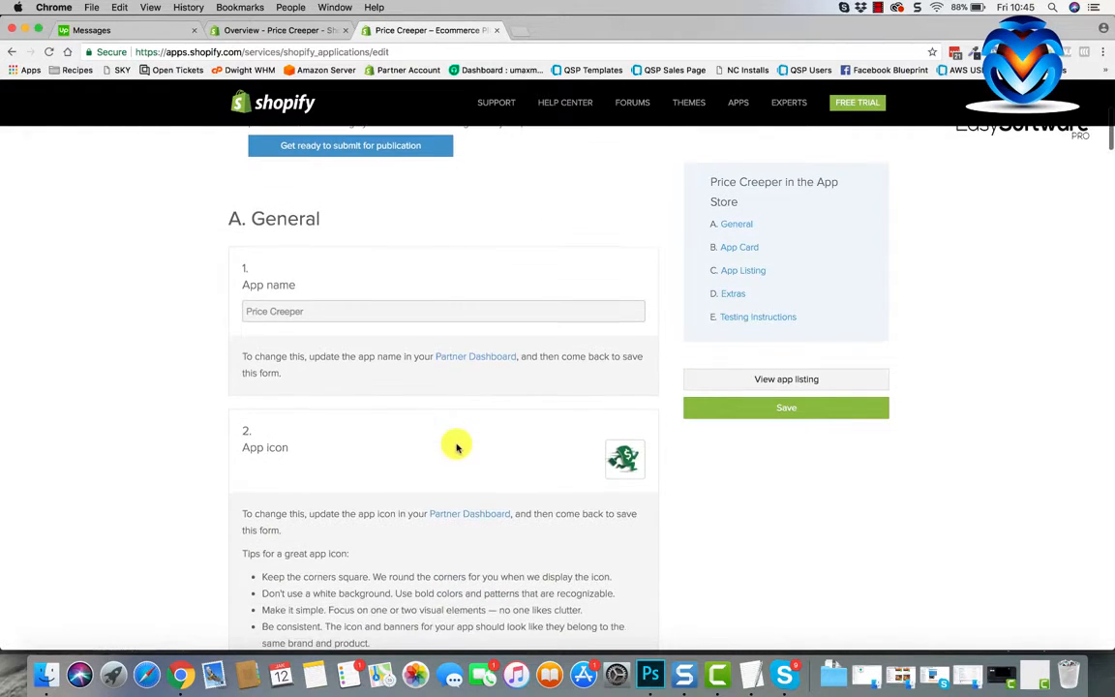
scroll(458, 447, "down", 3)
scroll(458, 447, "up", 4)
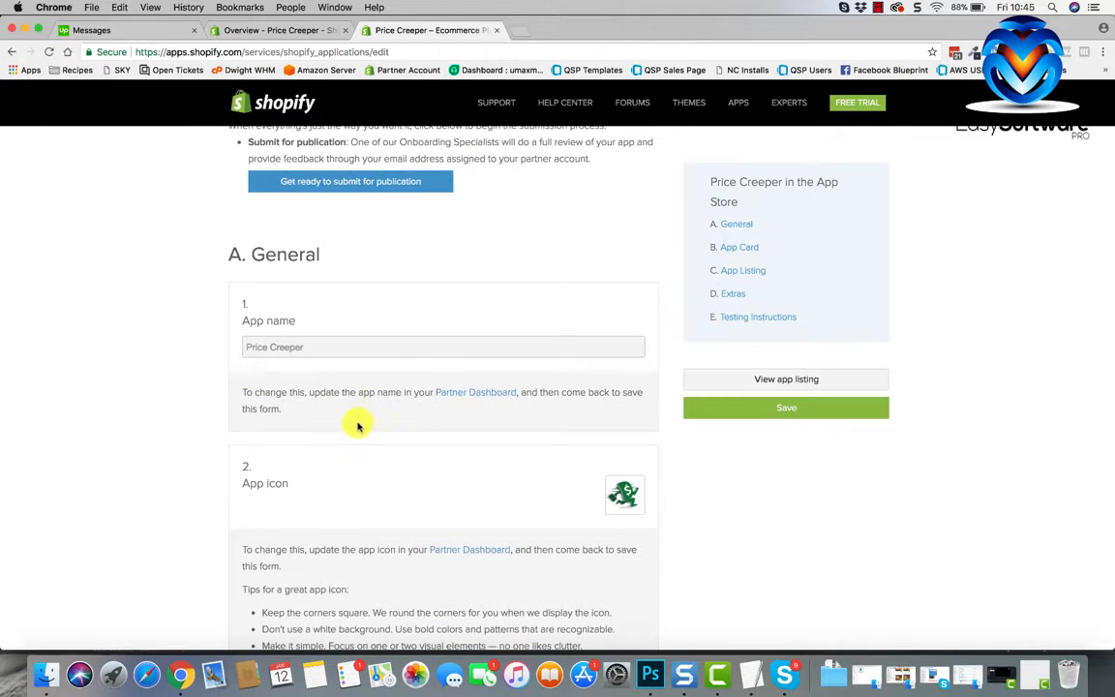
scroll(359, 427, "down", 1)
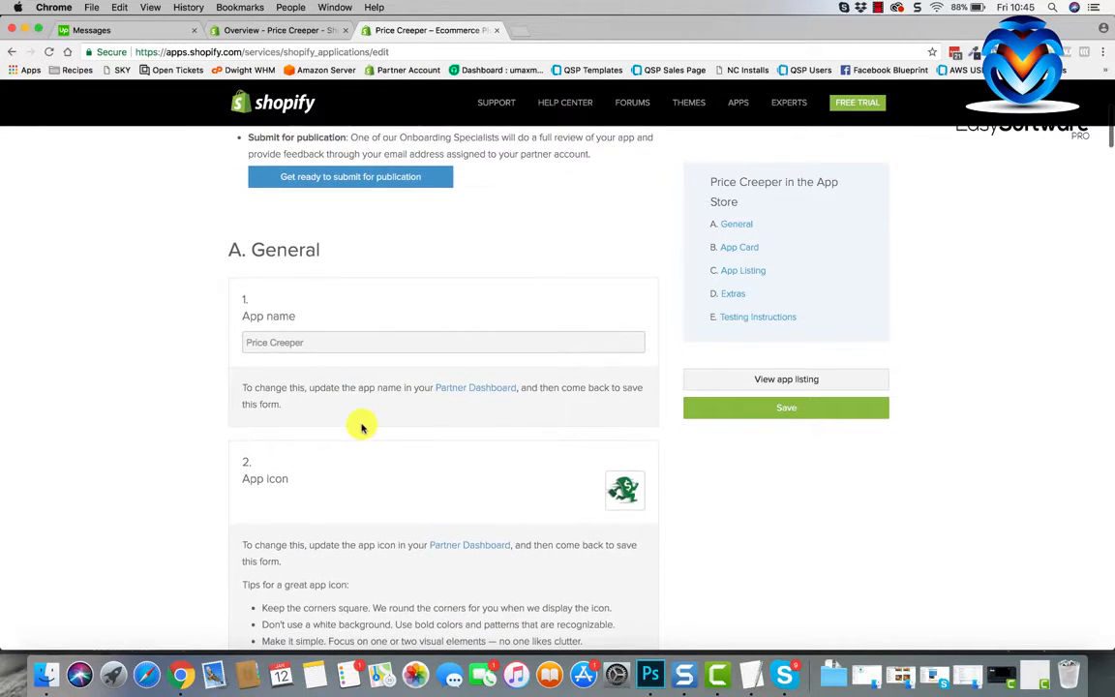
left_click(758, 380)
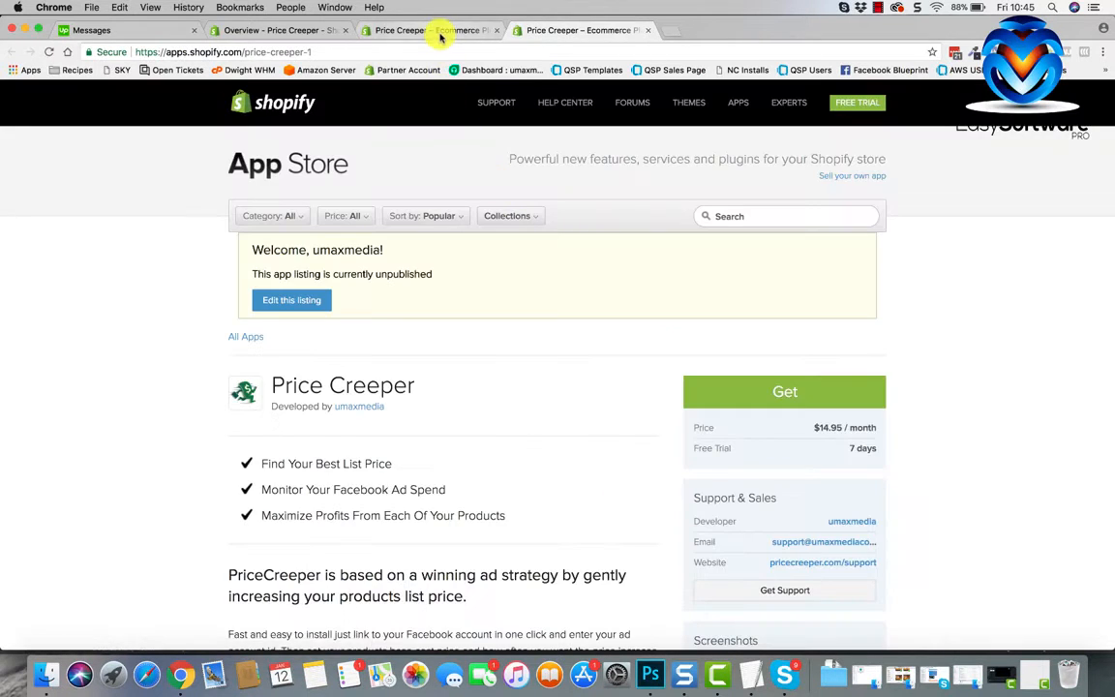
Check the form's app icon section, and review the name, URLs and icon on Price Creeper's App info page in the partner dashboard
left_click(441, 30)
scroll(451, 374, "down", 3)
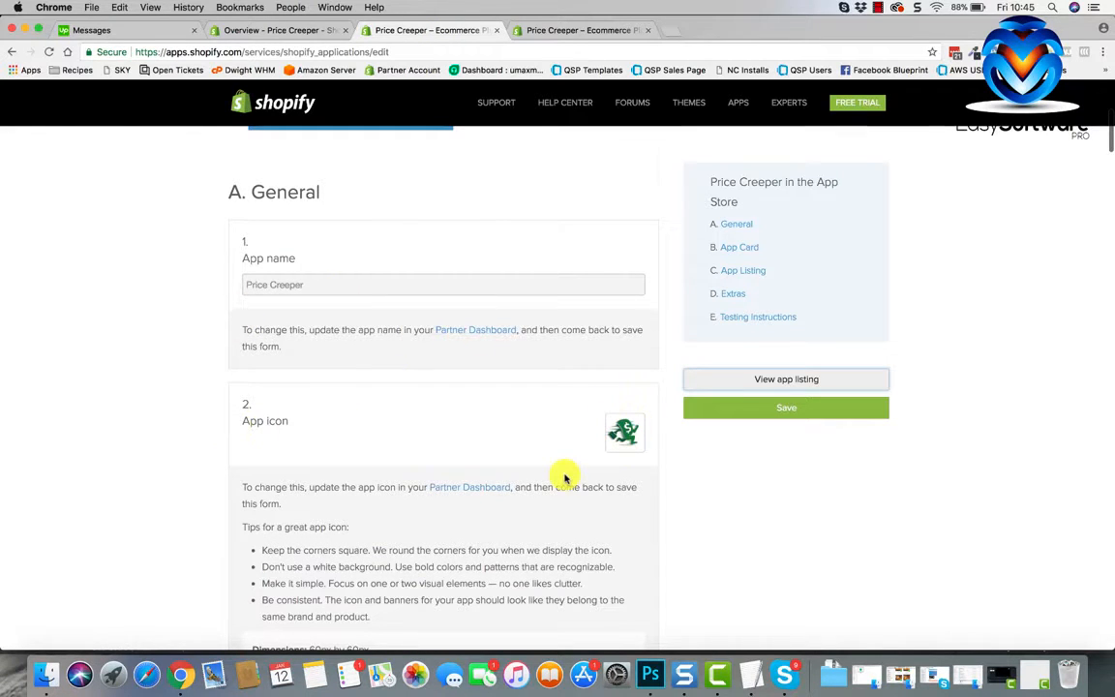
scroll(566, 471, "down", 3)
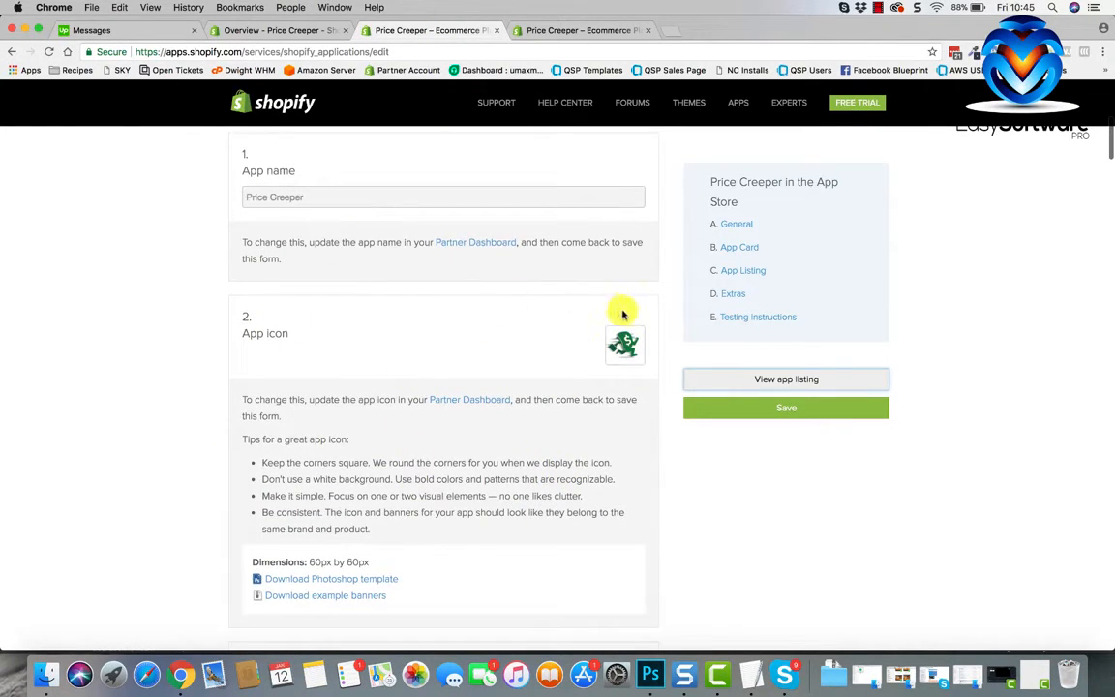
left_click(286, 33)
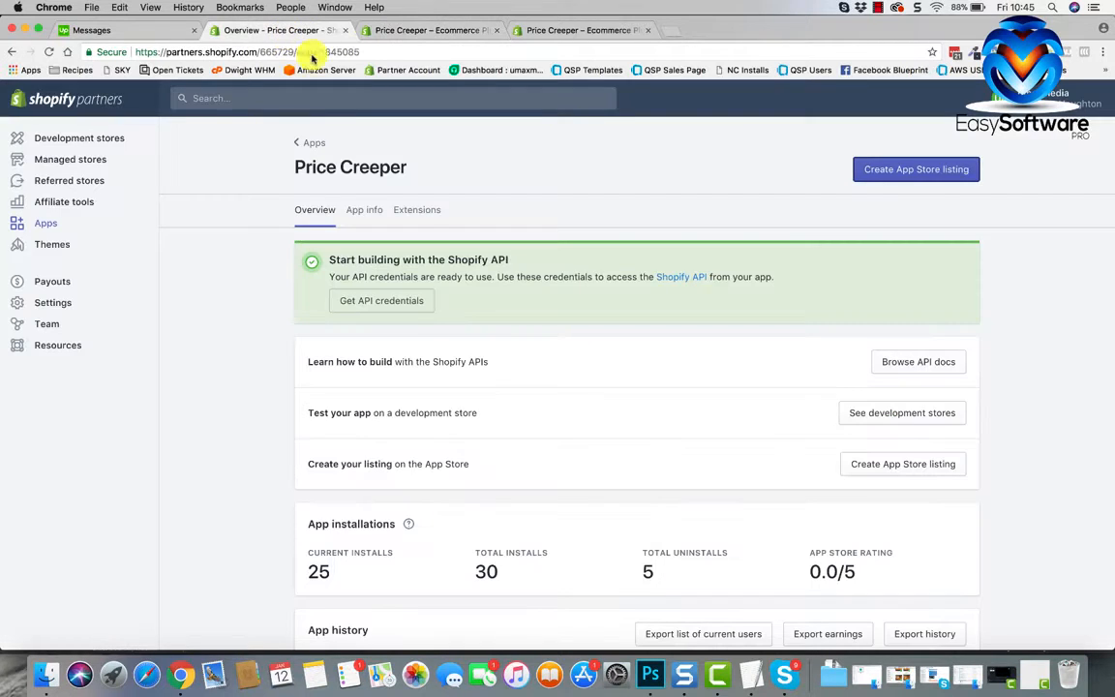
left_click(364, 211)
scroll(461, 470, "down", 5)
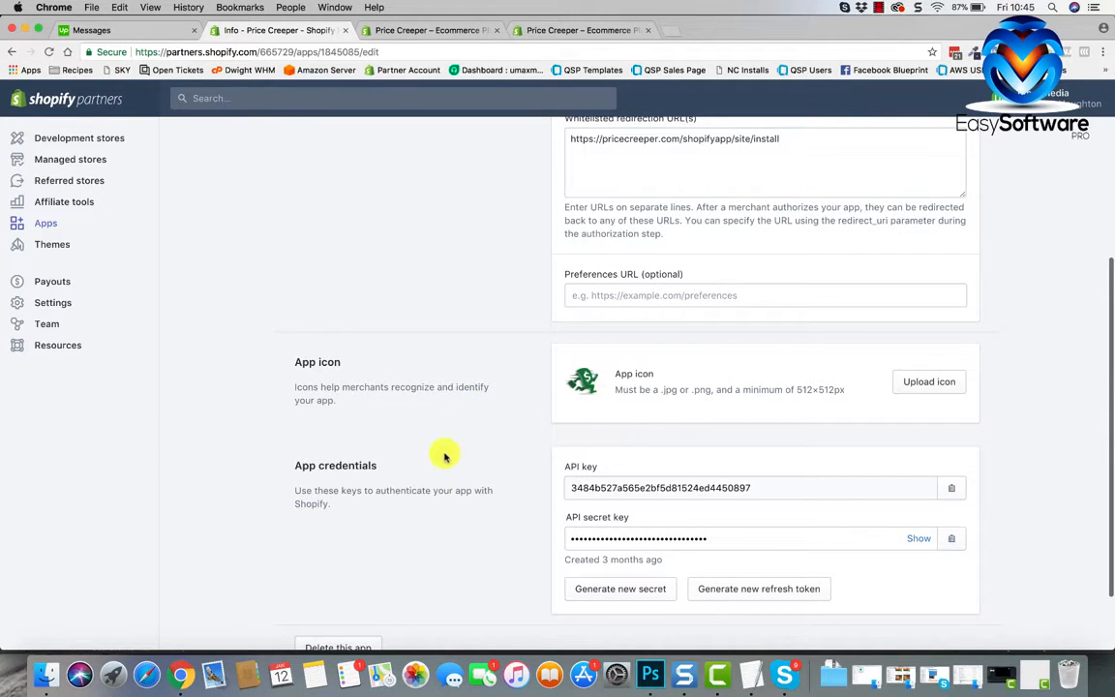
scroll(443, 455, "down", 2)
scroll(443, 455, "up", 8)
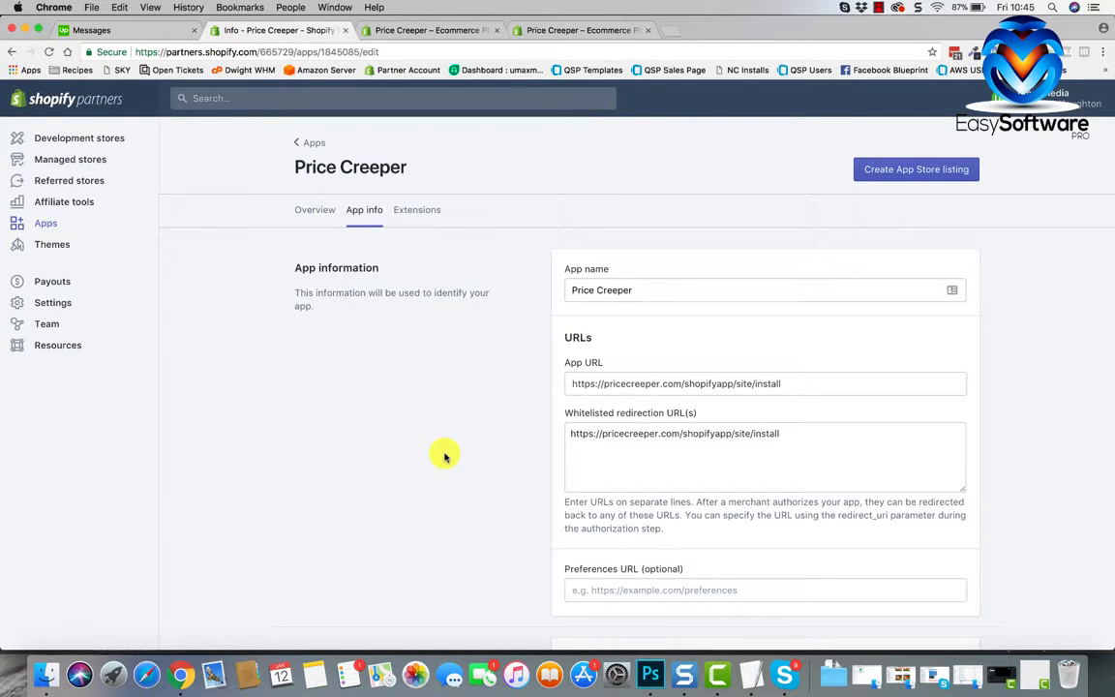
Return to the submission form and examine its icon guidelines, category, review notification email and App Card banner sections
left_click(436, 30)
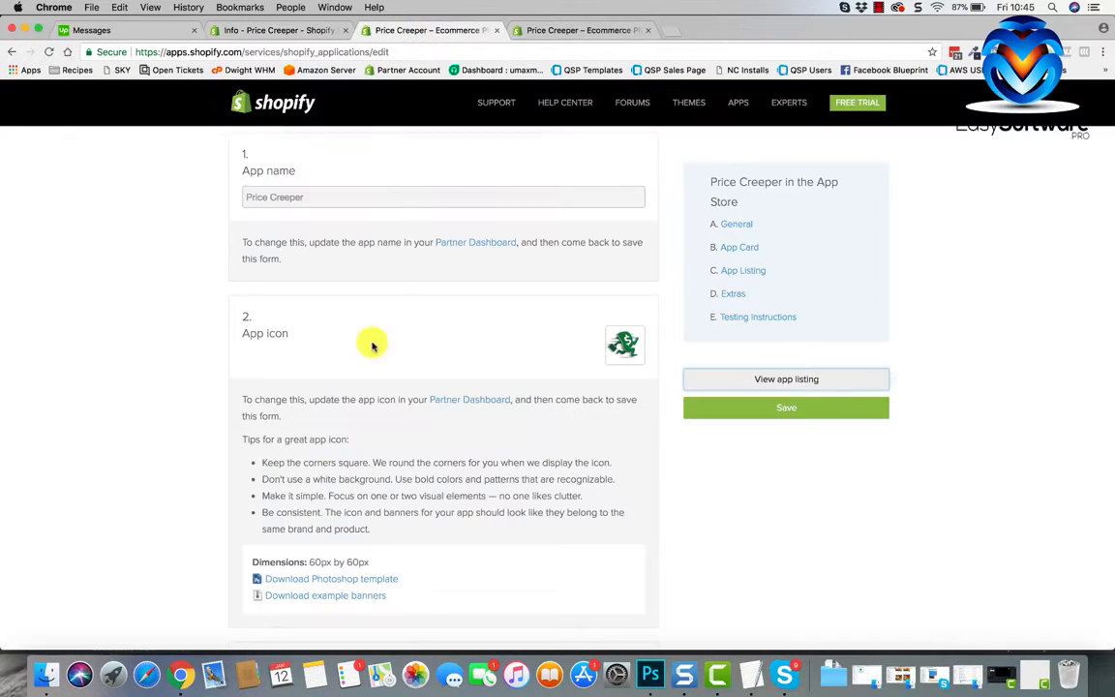
scroll(189, 400, "up", 1)
scroll(192, 403, "up", 1)
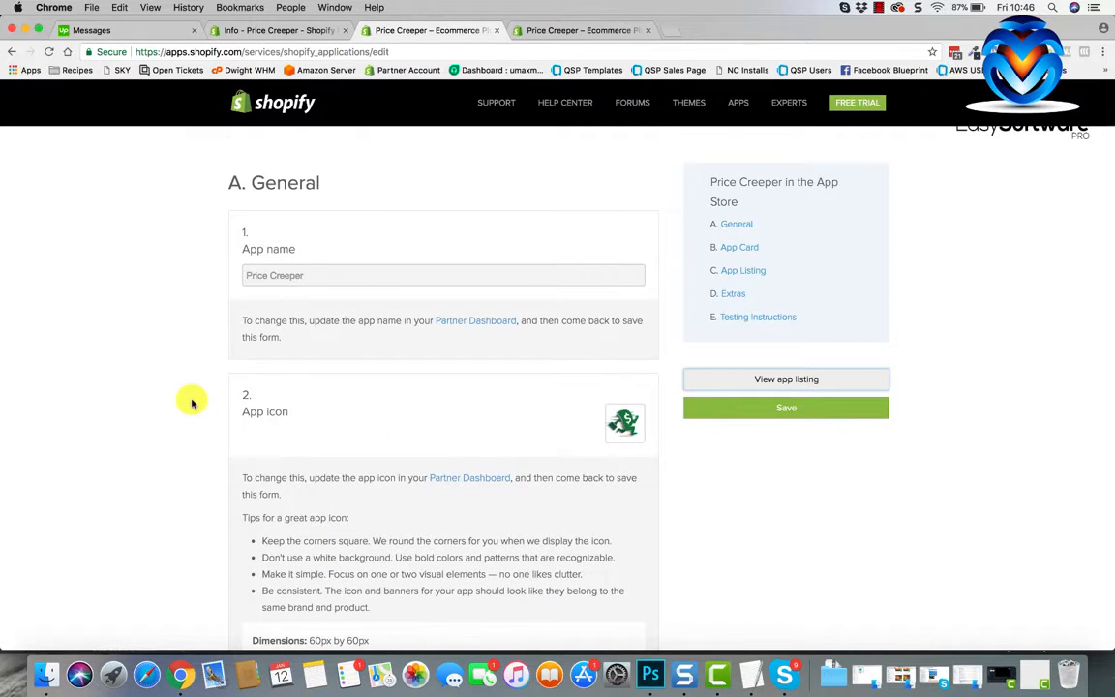
scroll(481, 391, "down", 2)
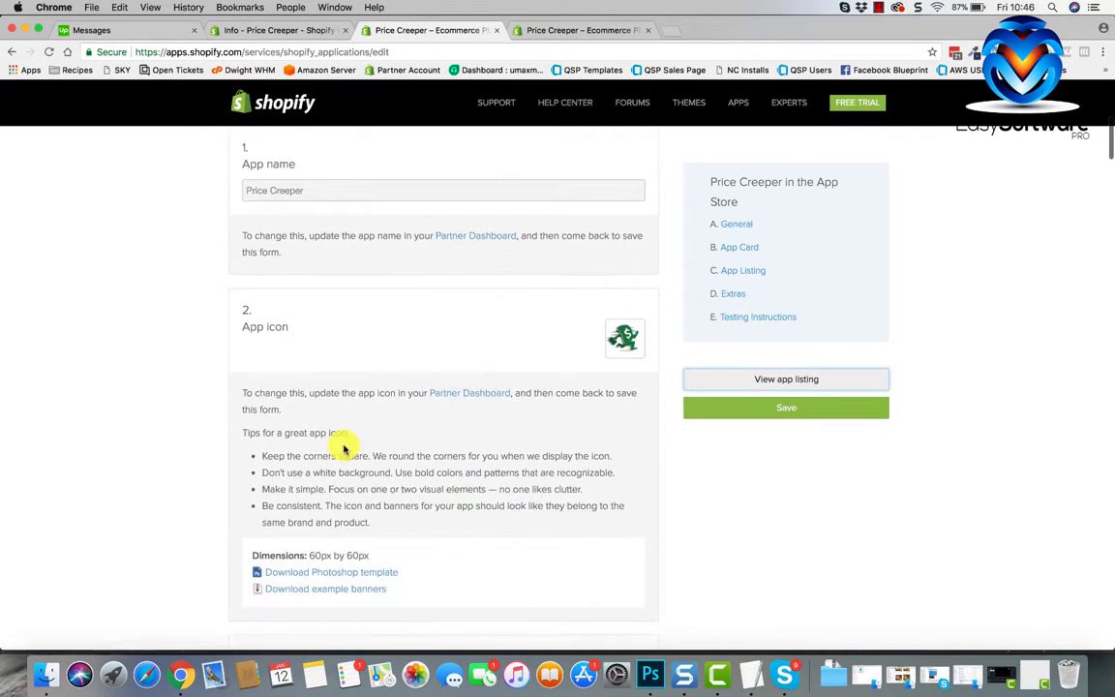
scroll(342, 448, "down", 10)
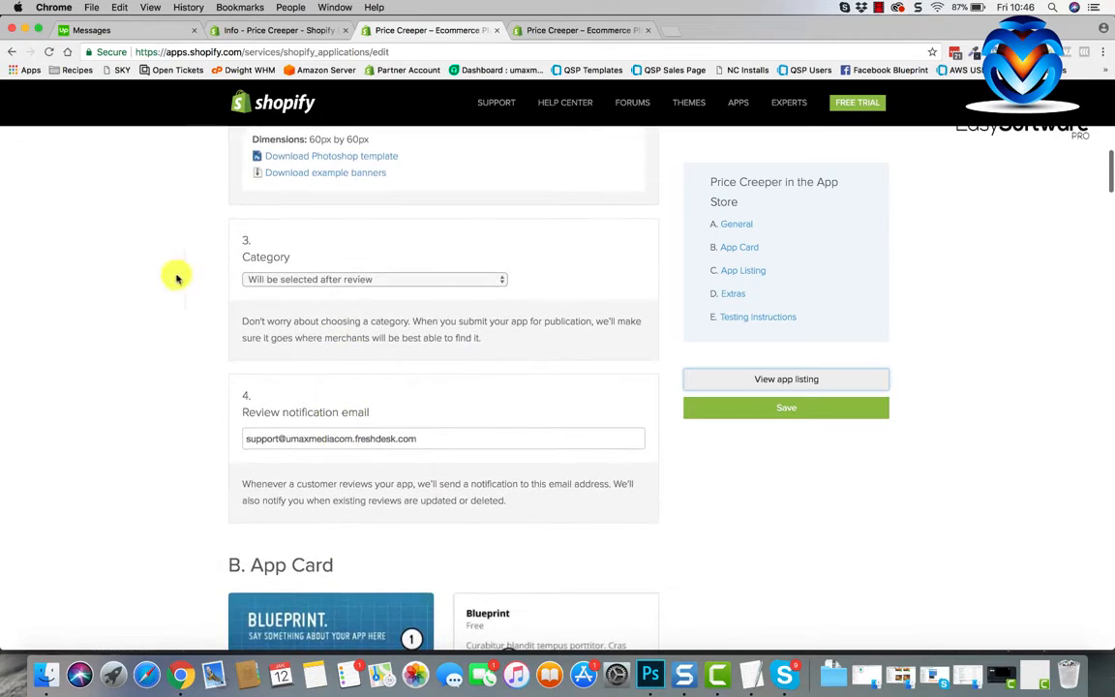
scroll(351, 286, "down", 1)
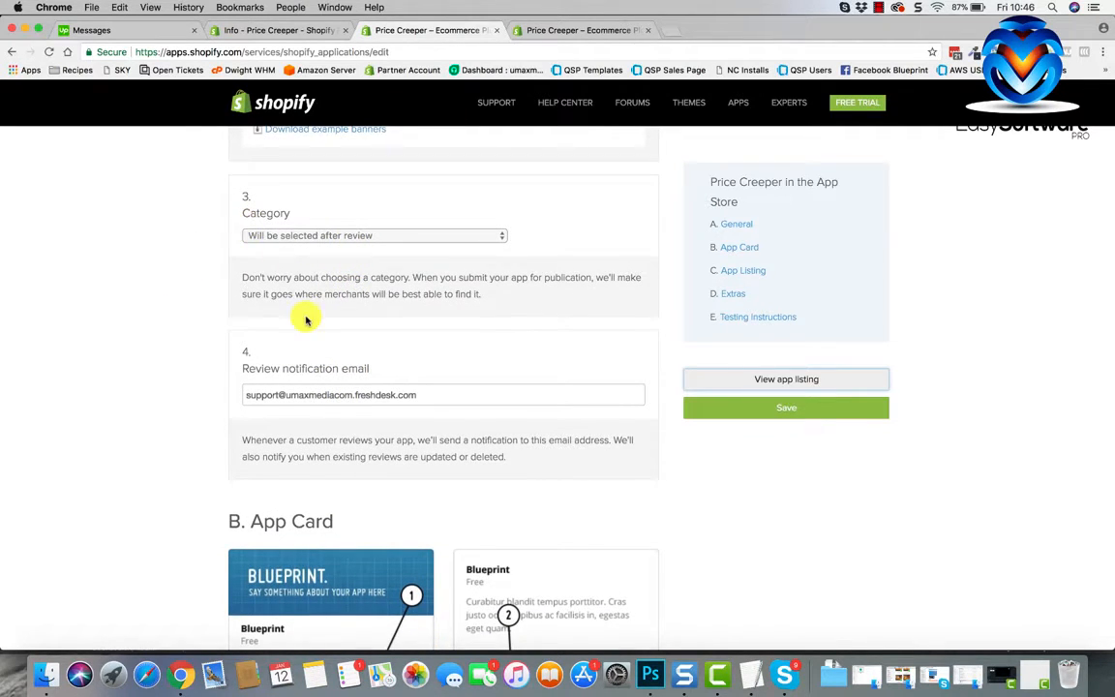
scroll(309, 317, "down", 2)
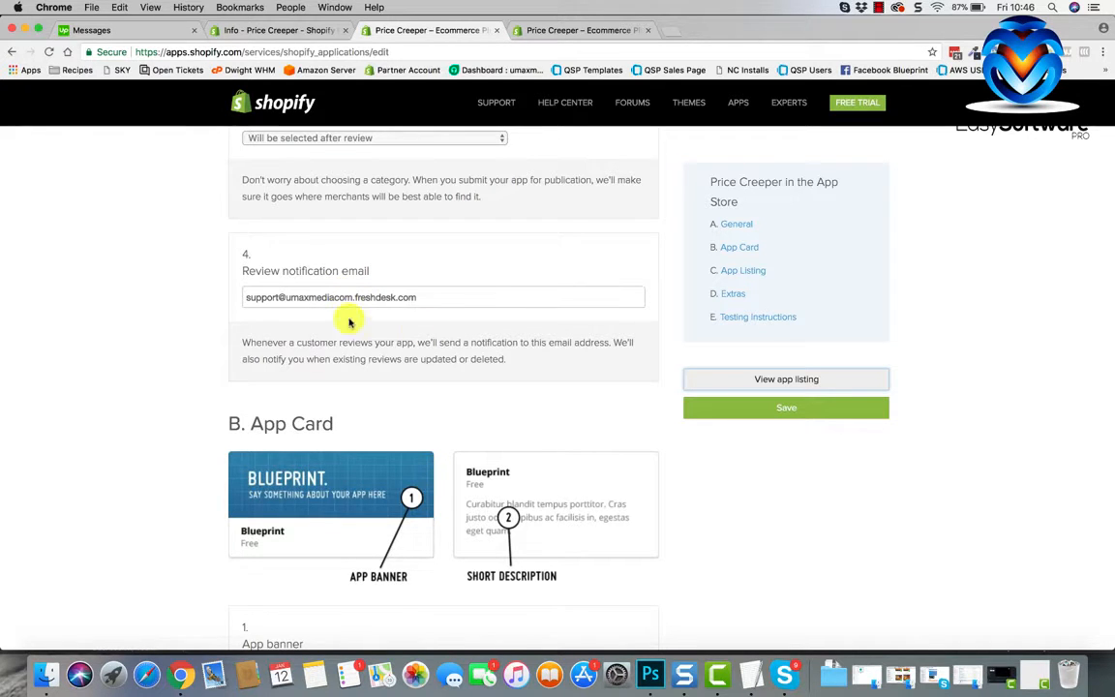
scroll(384, 310, "down", 2)
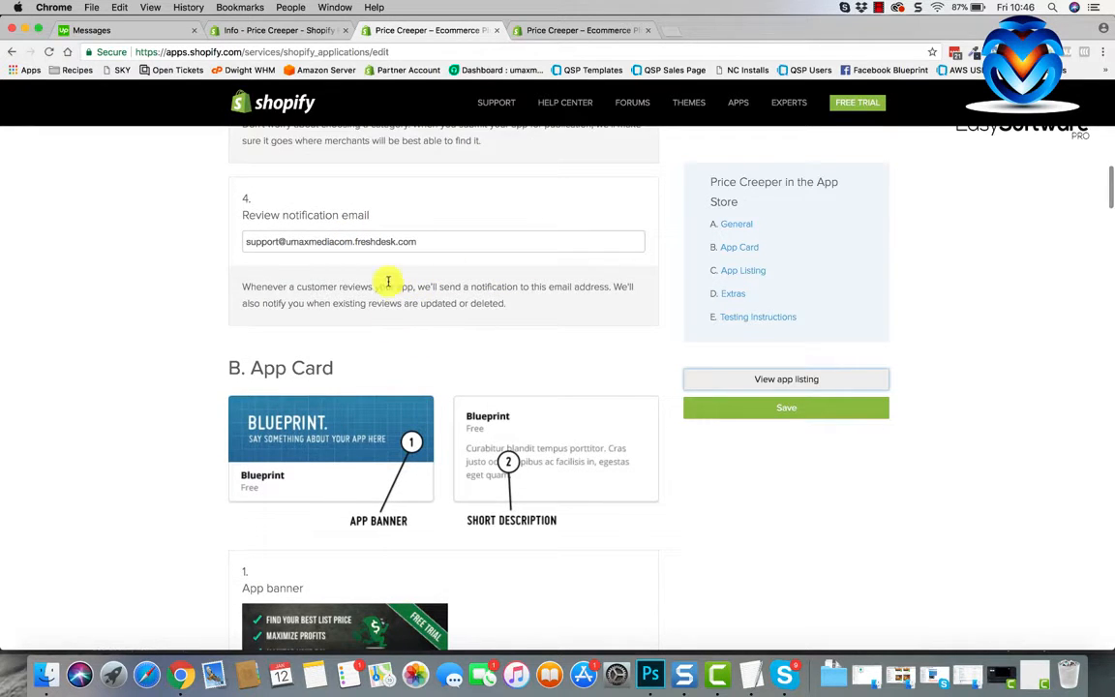
scroll(388, 282, "down", 5)
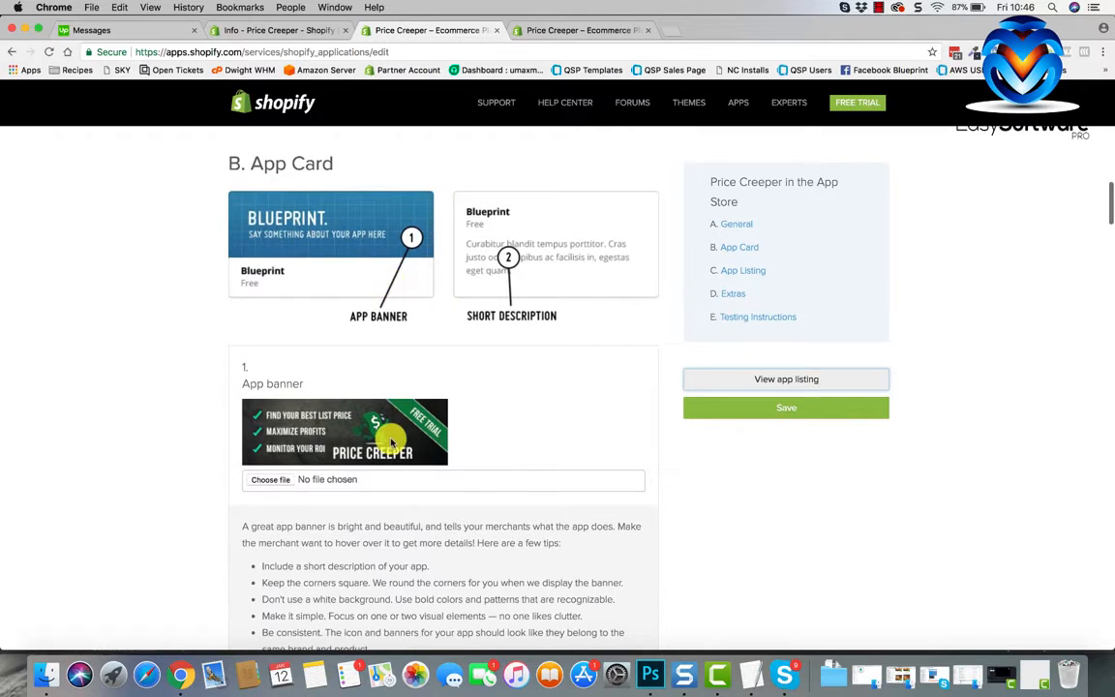
scroll(450, 406, "down", 3)
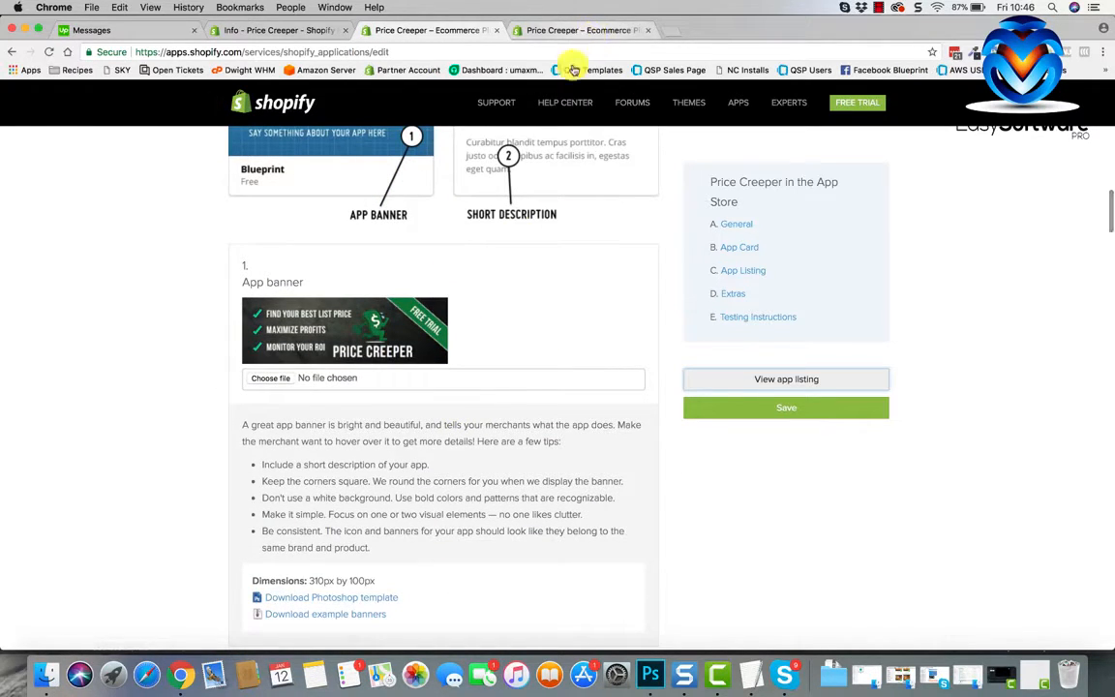
scroll(495, 288, "up", 1)
scroll(495, 288, "up", 3)
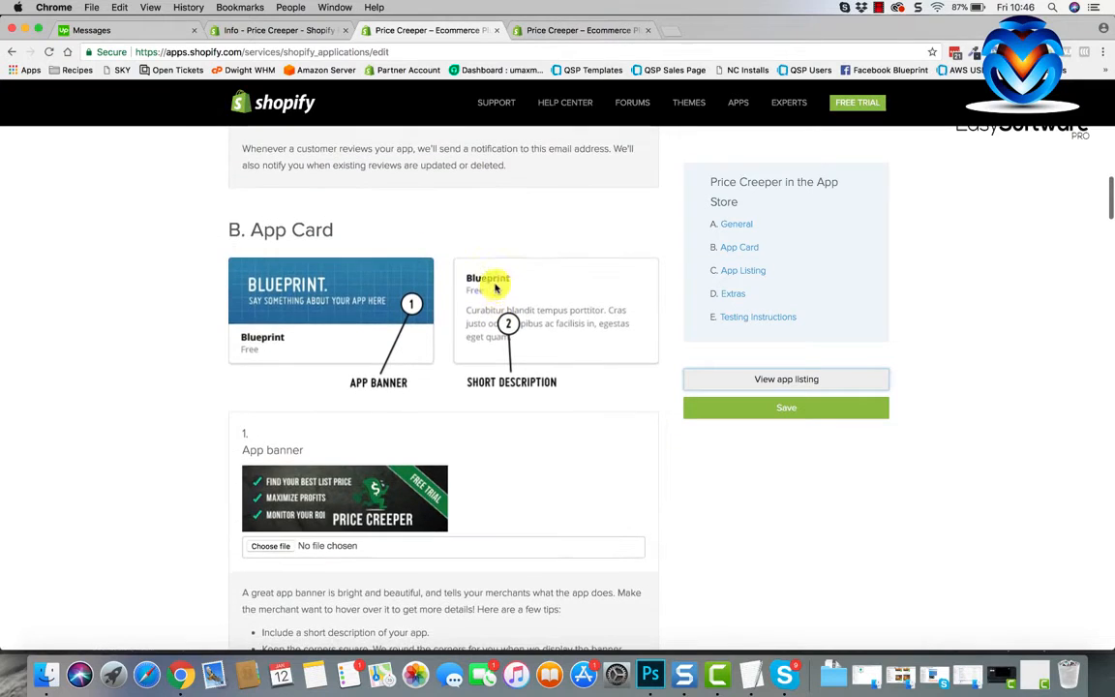
Search the web for "shopify app store" in a new tab, open the App Store and view its Product Sourcing app cards
left_click(670, 30)
type("sho")
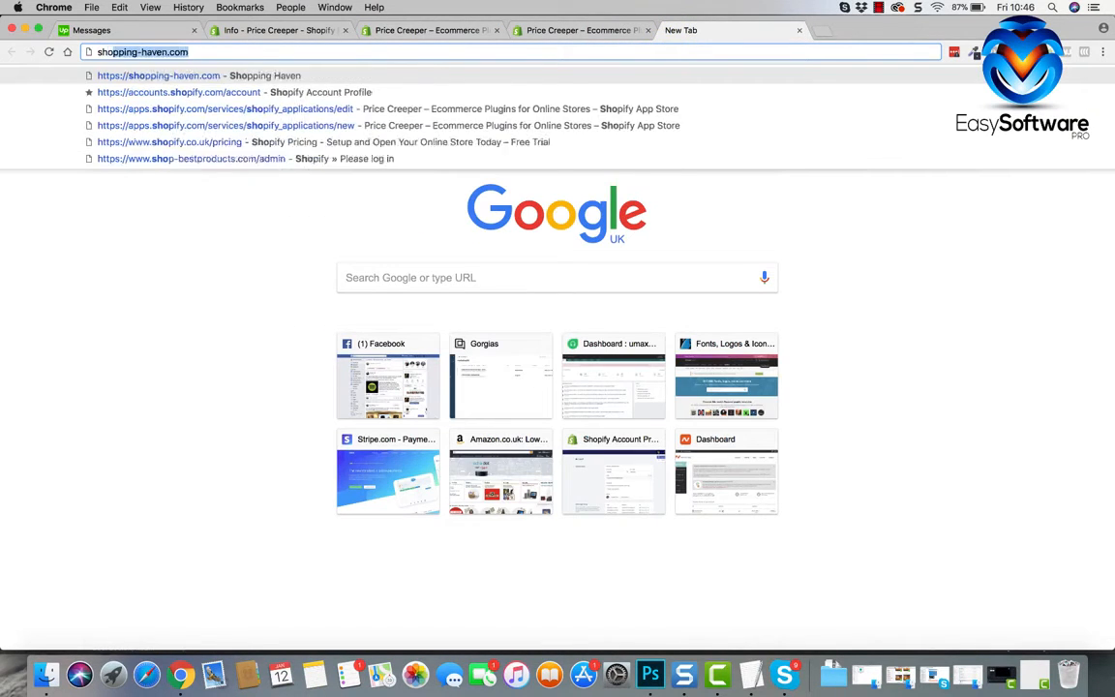
type("pify app store")
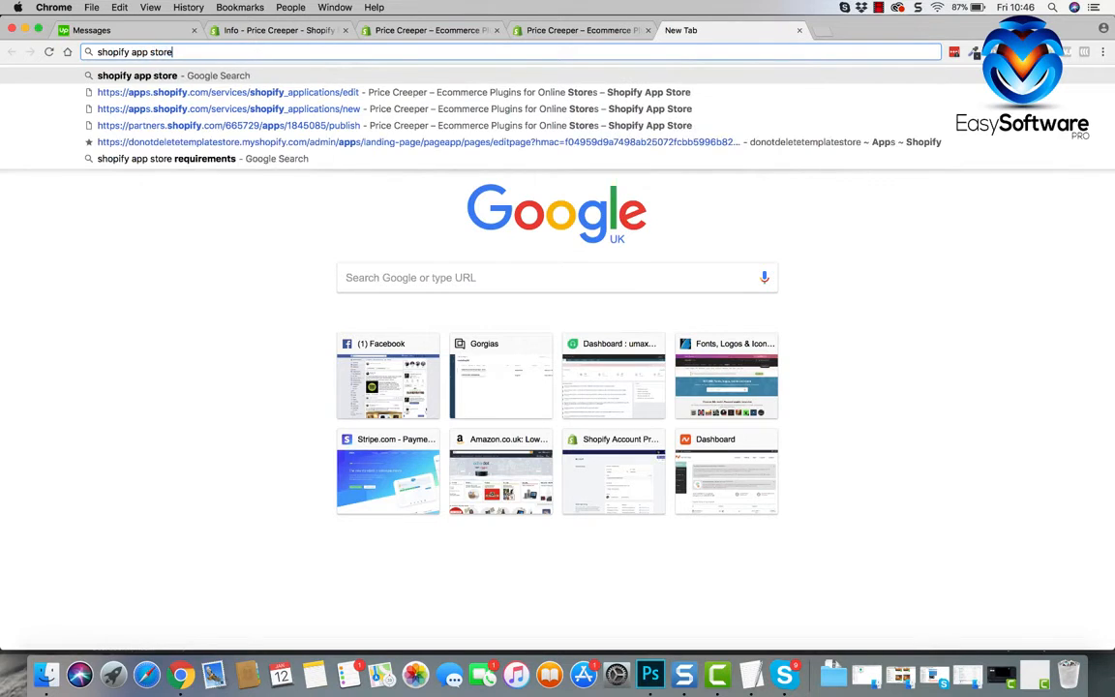
key("Return")
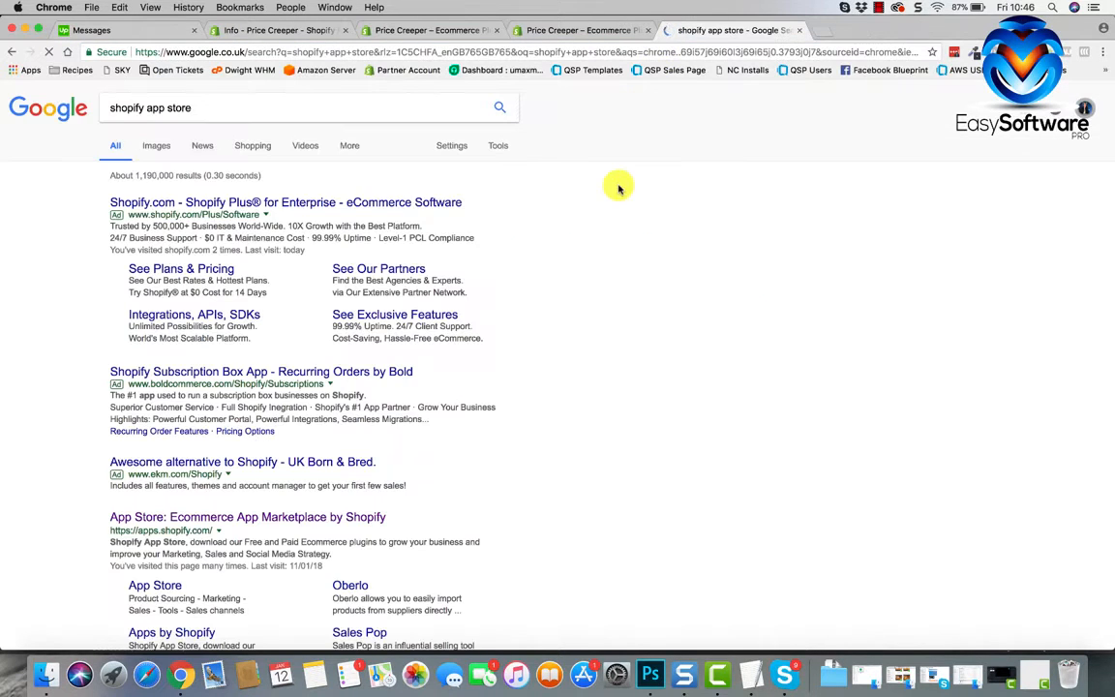
left_click(266, 515)
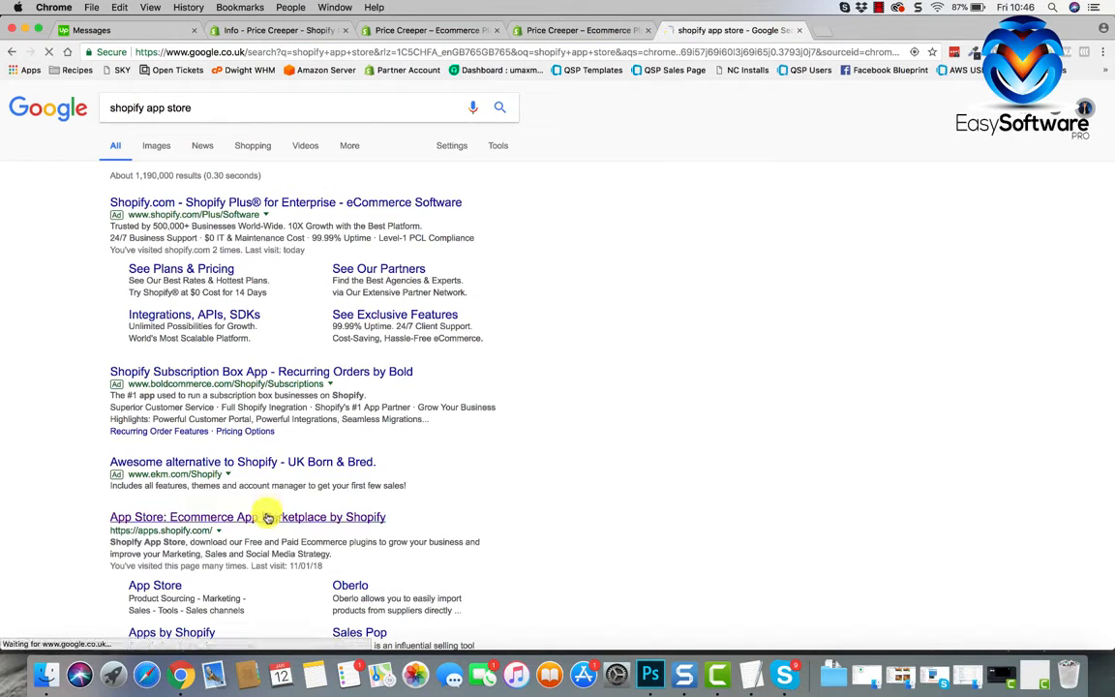
scroll(68, 366, "down", 5)
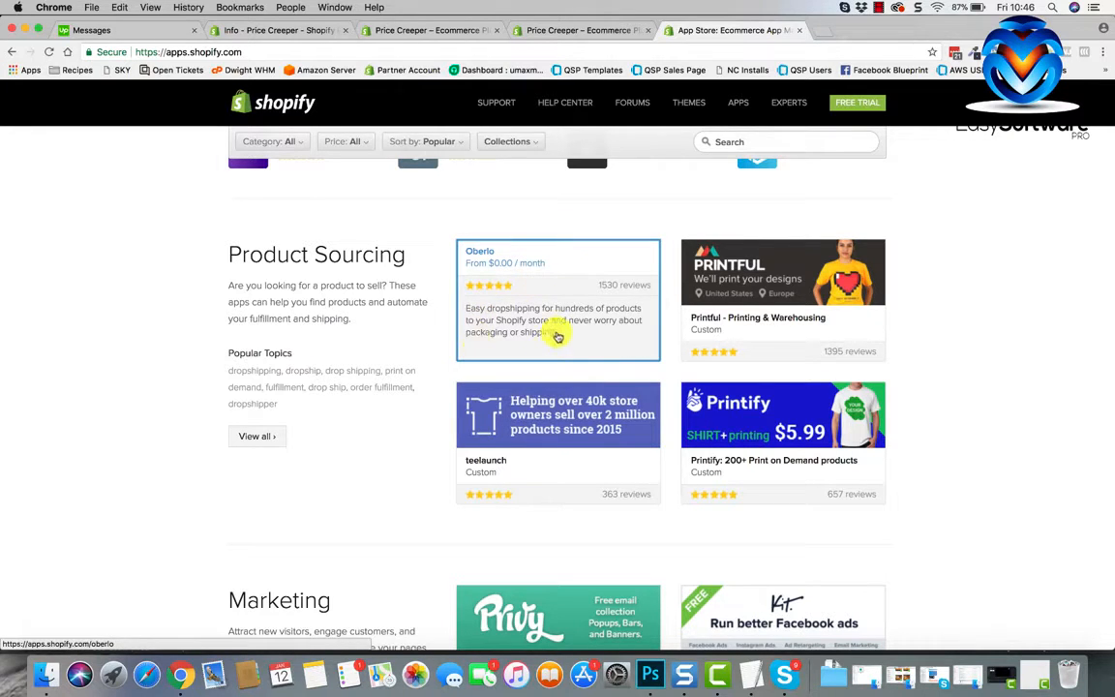
Highlight the short description text in the submission form's App Card section and switch to the Price Creeper listing preview
left_click(392, 31)
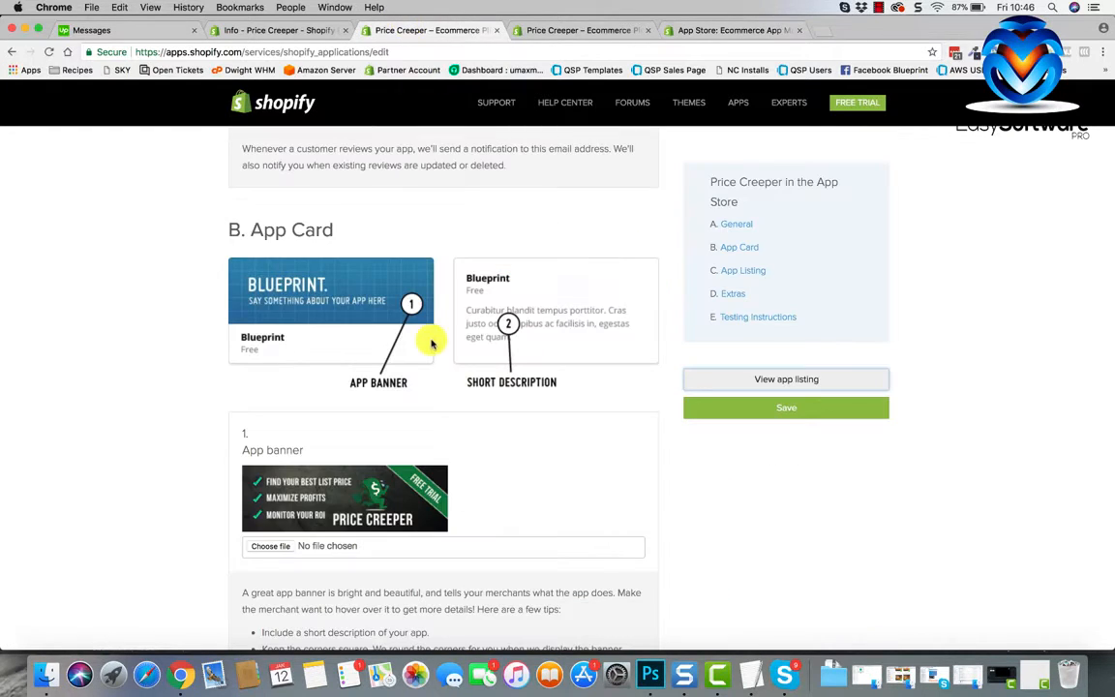
scroll(281, 418, "down", 2)
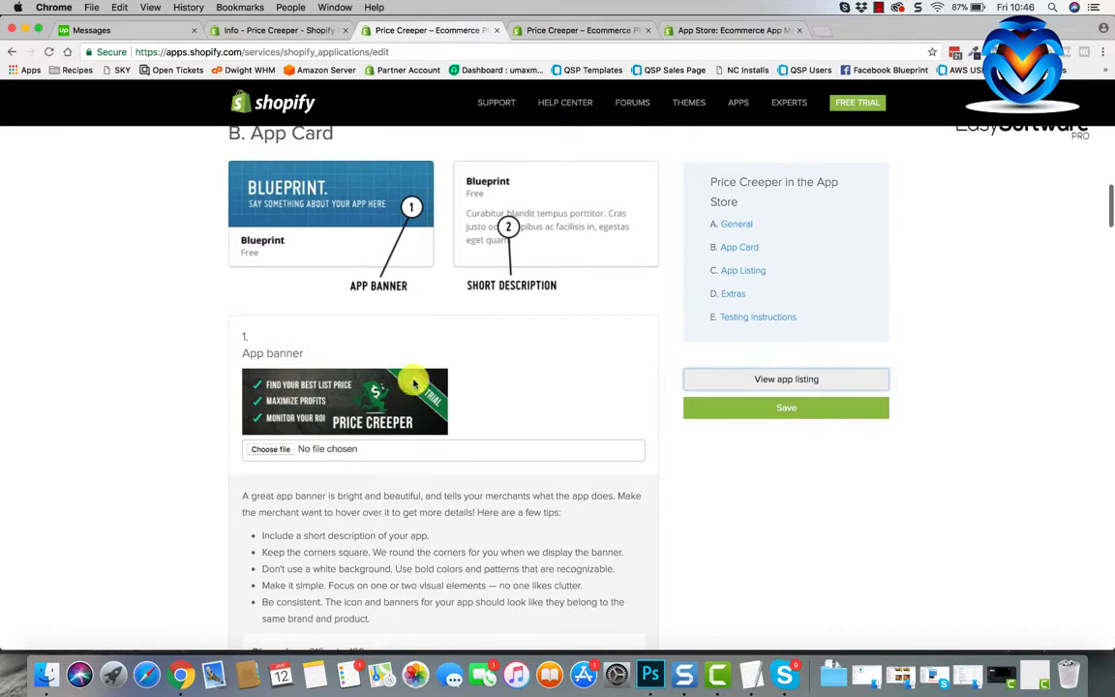
scroll(391, 419, "down", 6)
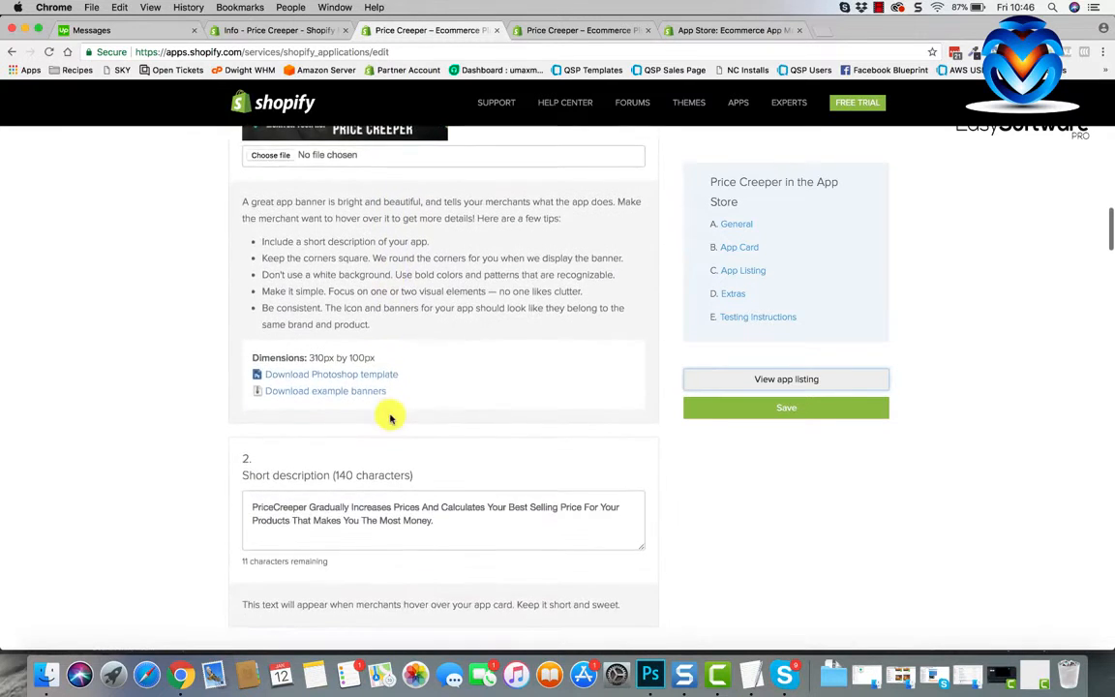
scroll(391, 418, "down", 2)
left_click_drag(251, 438, 418, 463)
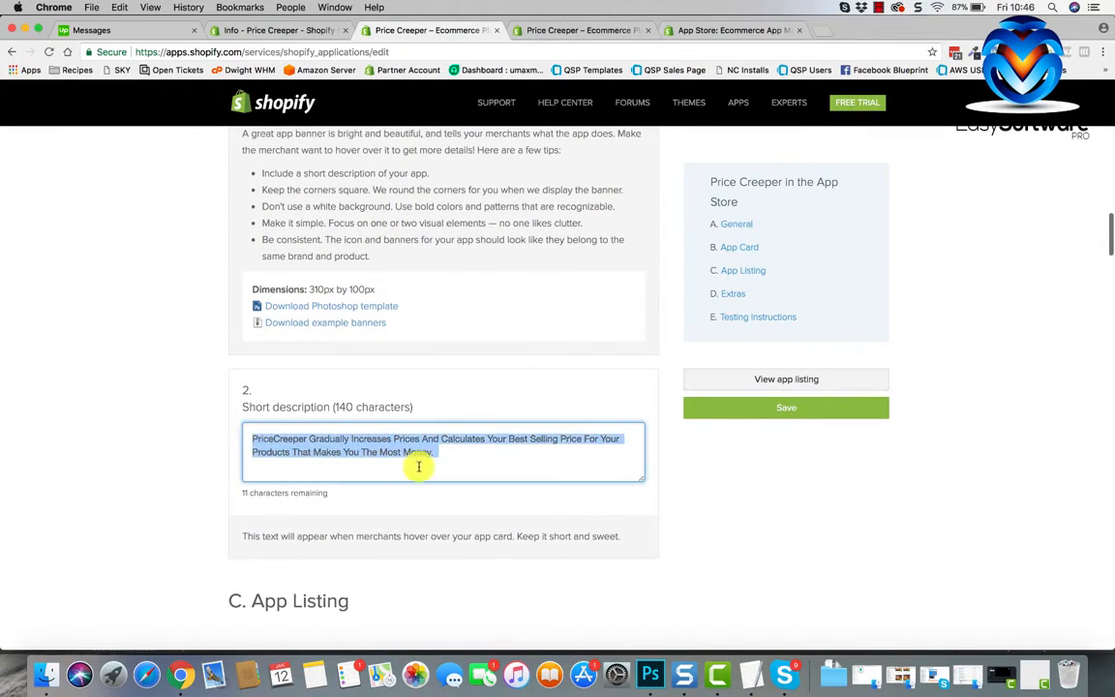
left_click(573, 32)
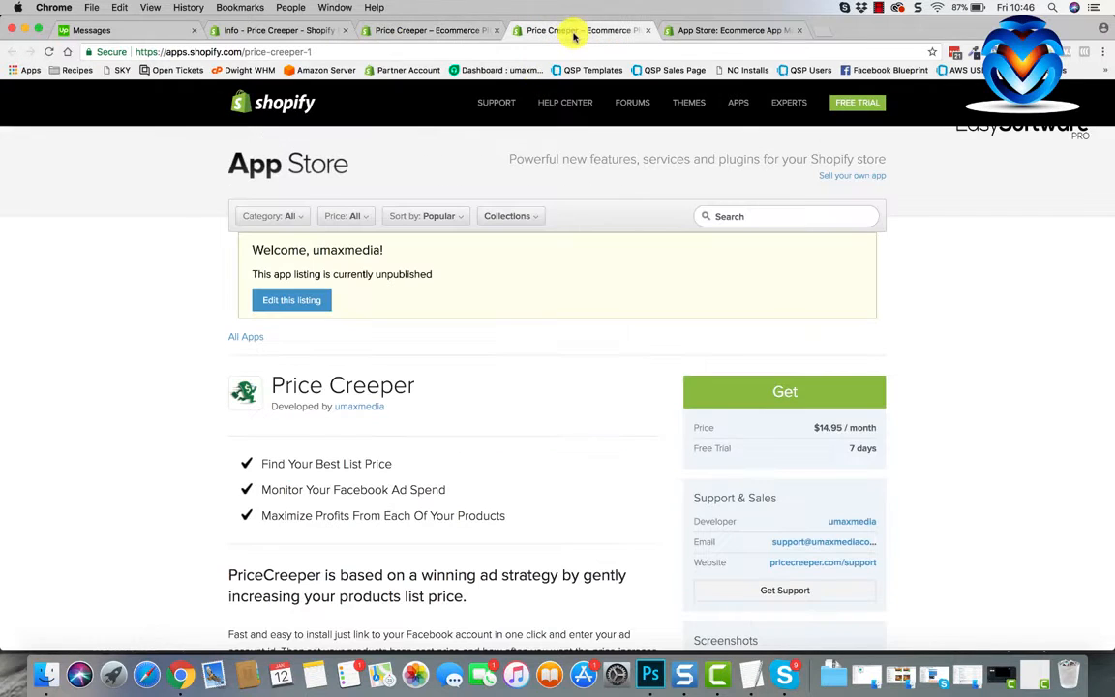
Glance at the App Store's Product Sourcing cards, then examine the submission form's App Listing diagram and YouTube URL field with its length guideline
left_click(685, 30)
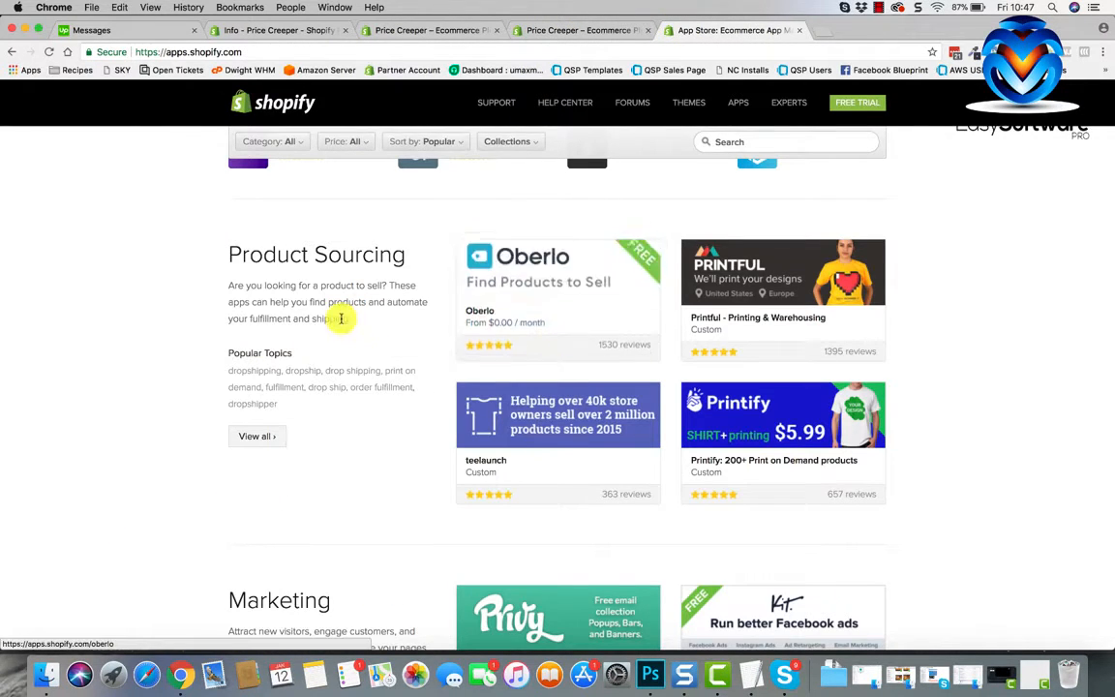
left_click(382, 30)
scroll(323, 359, "down", 3)
scroll(323, 359, "down", 5)
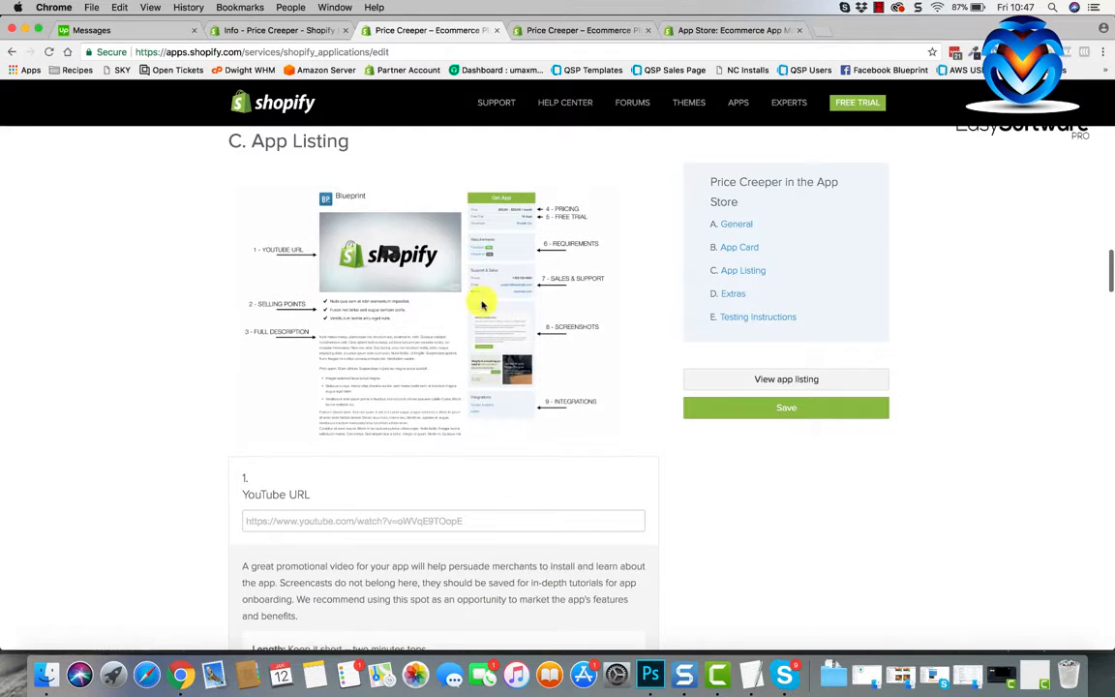
scroll(493, 331, "down", 4)
scroll(299, 334, "down", 1)
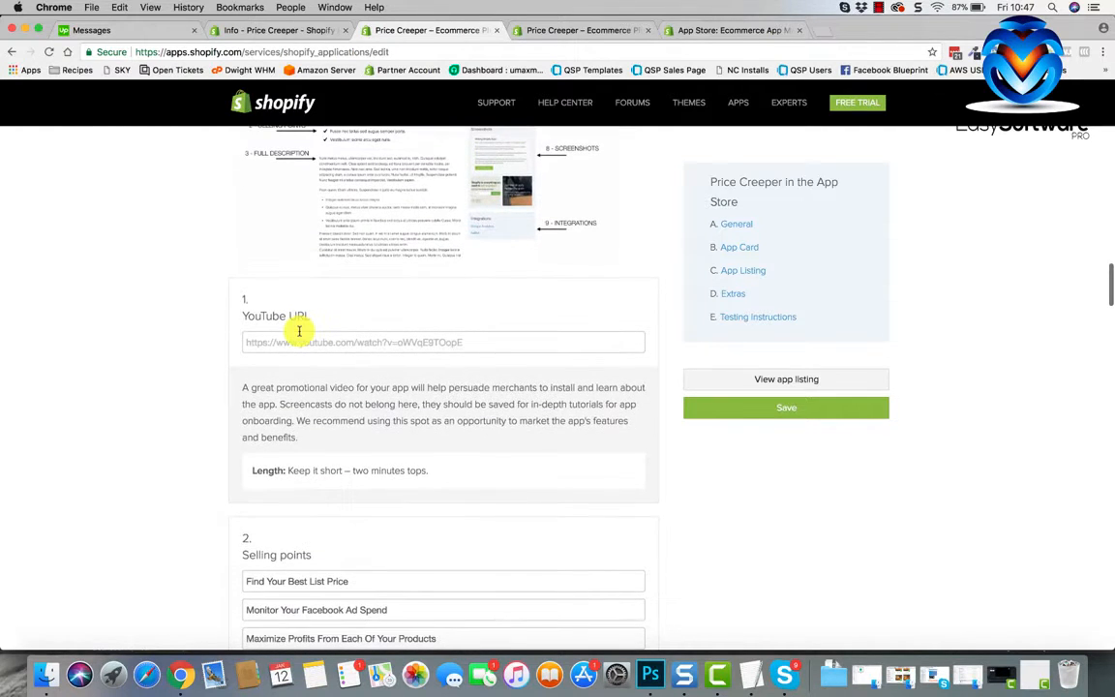
left_click(296, 337)
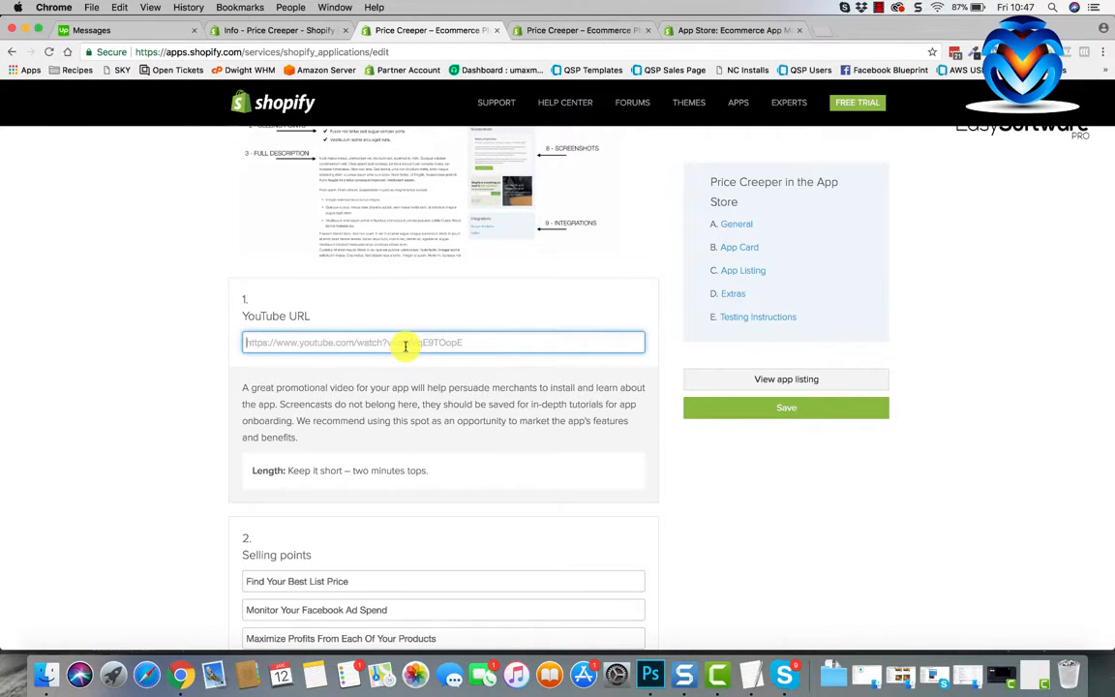
scroll(291, 410, "down", 1)
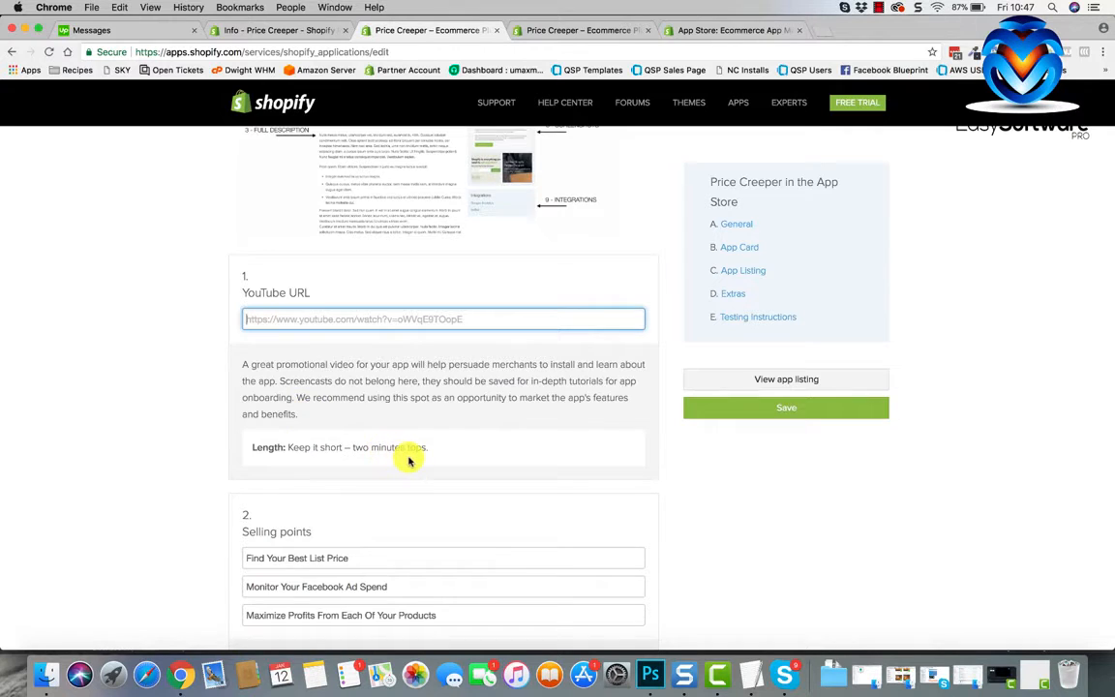
Review the three selling points and their guidelines in the submission form, and compare them with the Price Creeper listing preview
scroll(406, 455, "down", 3)
scroll(426, 397, "down", 6)
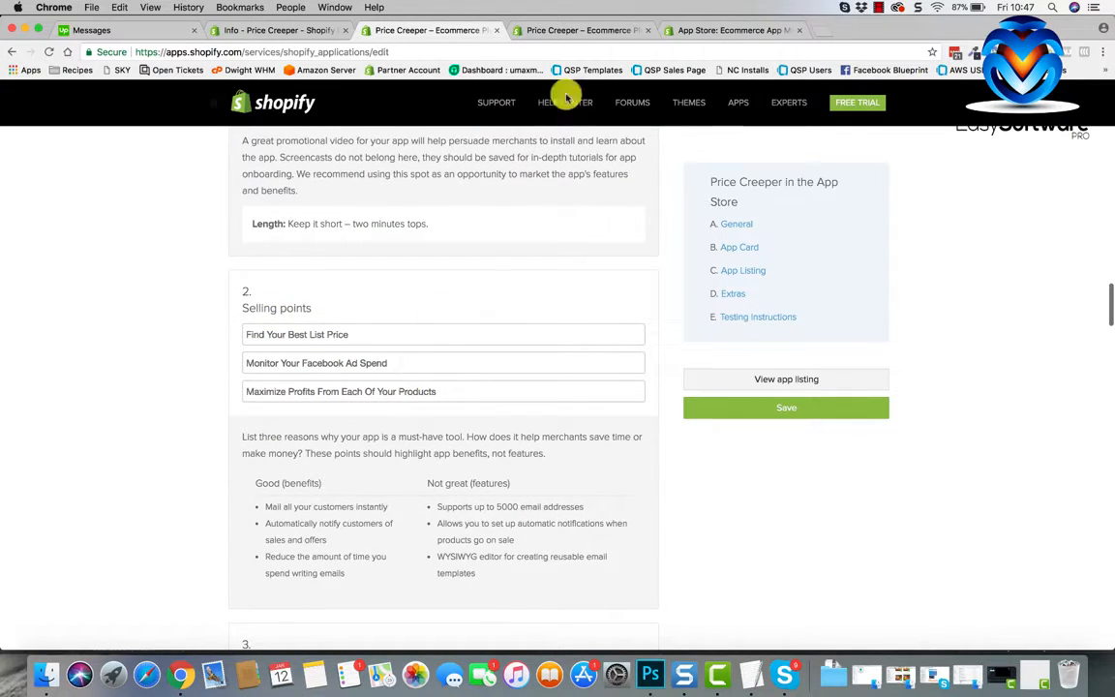
left_click(592, 37)
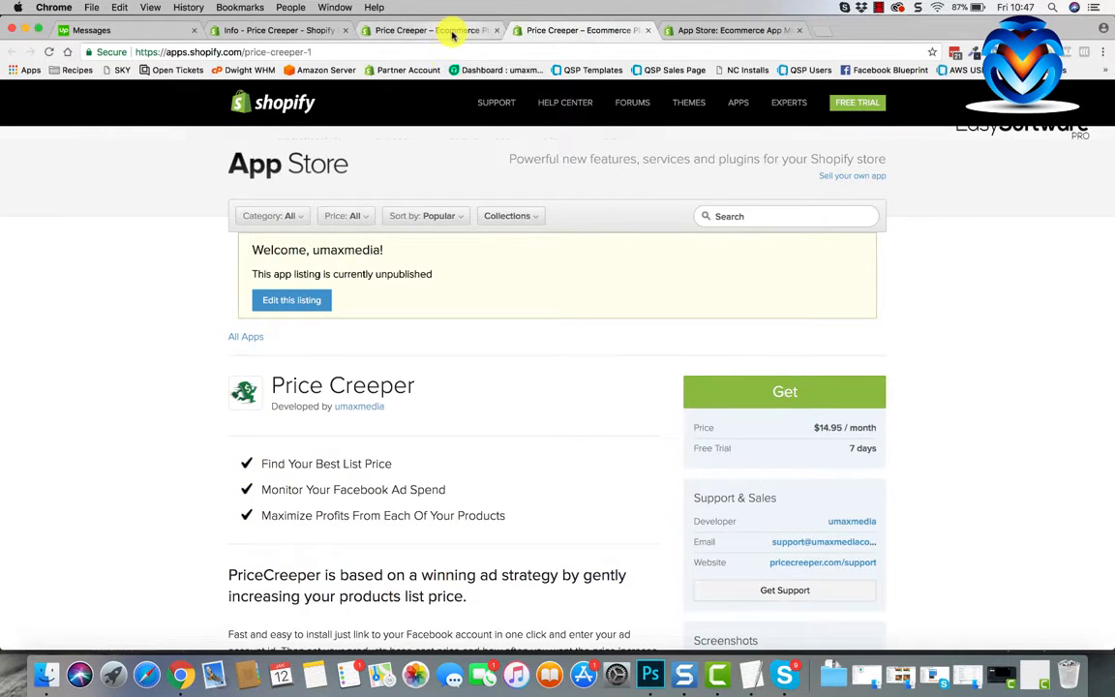
Return to the submission form, read through the full description and highlight the permitted HTML tags below it
left_click(407, 32)
scroll(326, 460, "down", 5)
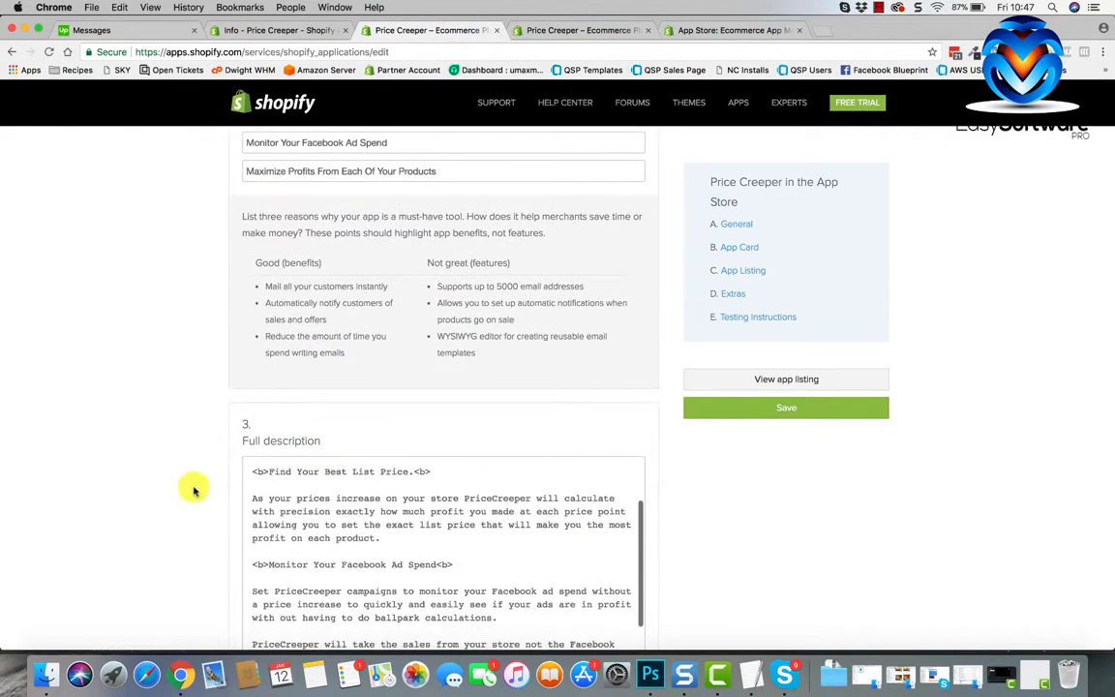
scroll(194, 490, "down", 3)
scroll(558, 351, "up", 5)
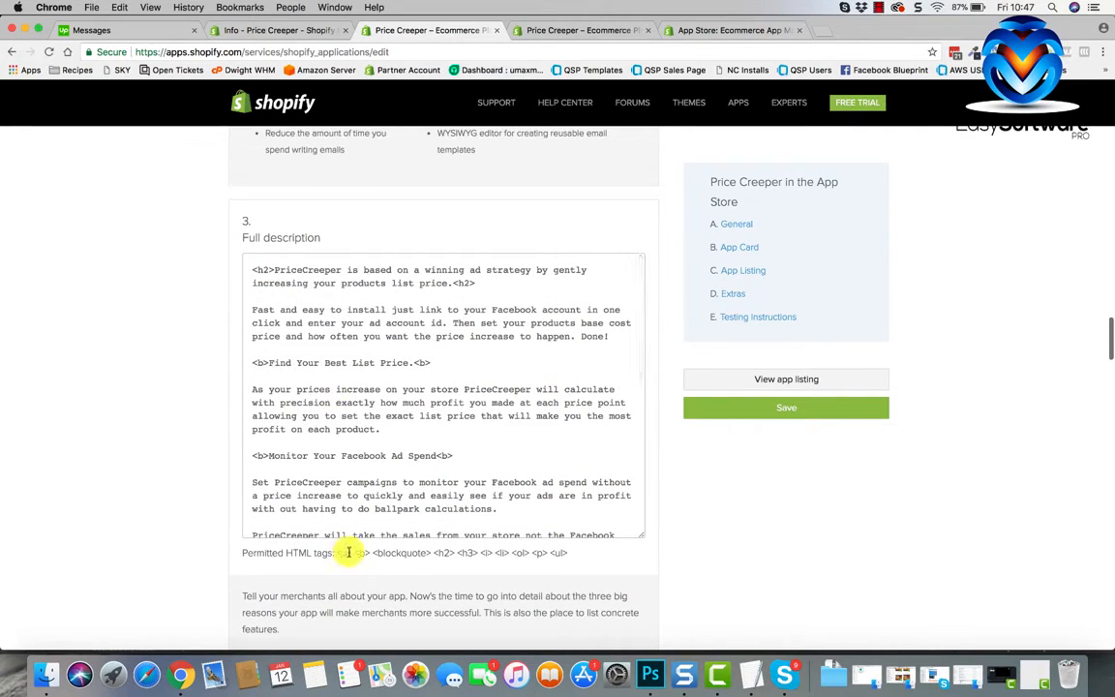
left_click_drag(354, 553, 524, 552)
scroll(505, 456, "down", 4)
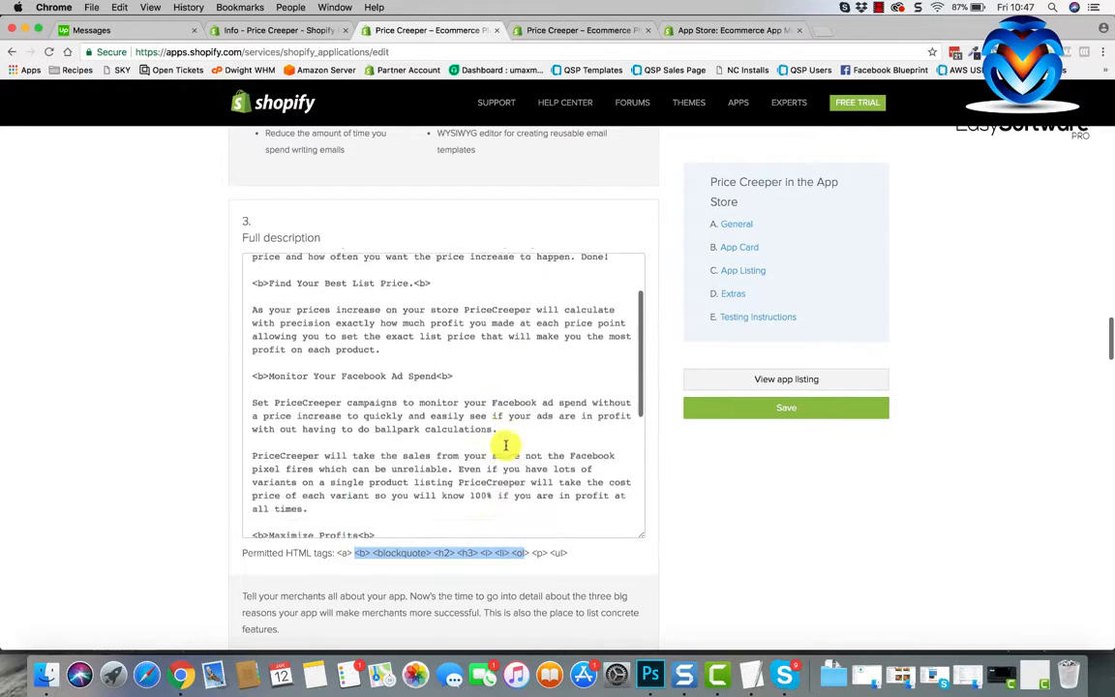
scroll(505, 447, "down", 3)
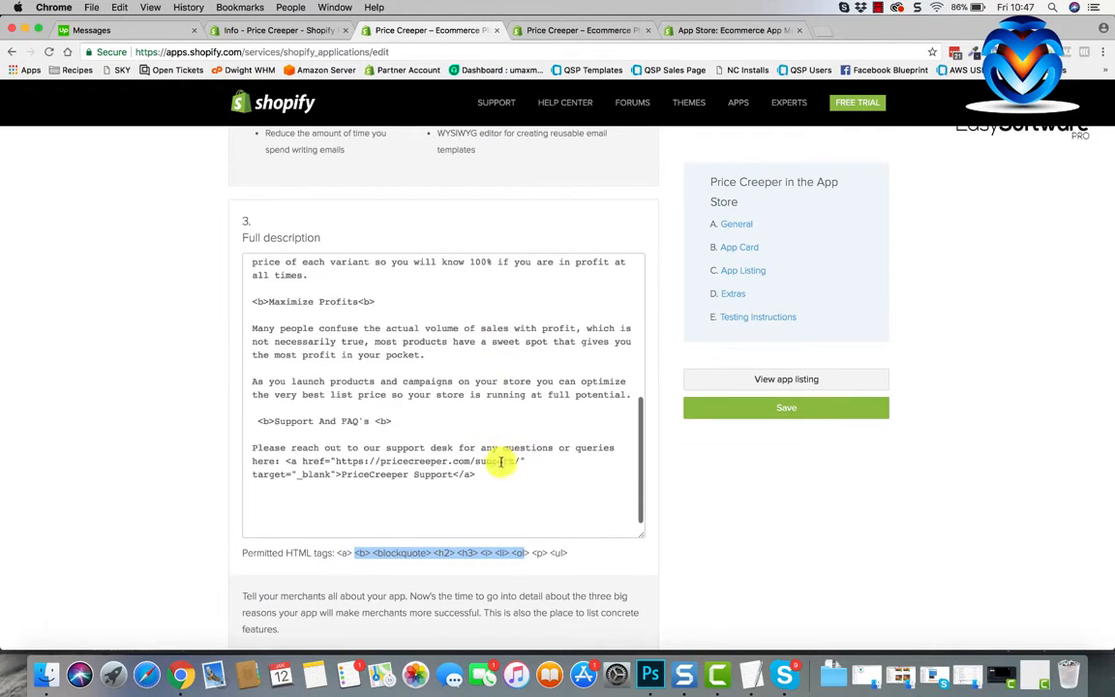
Examine the bold and h2 tags in the full description and highlight the PriceCreeper Support link code at its end
left_click(251, 302)
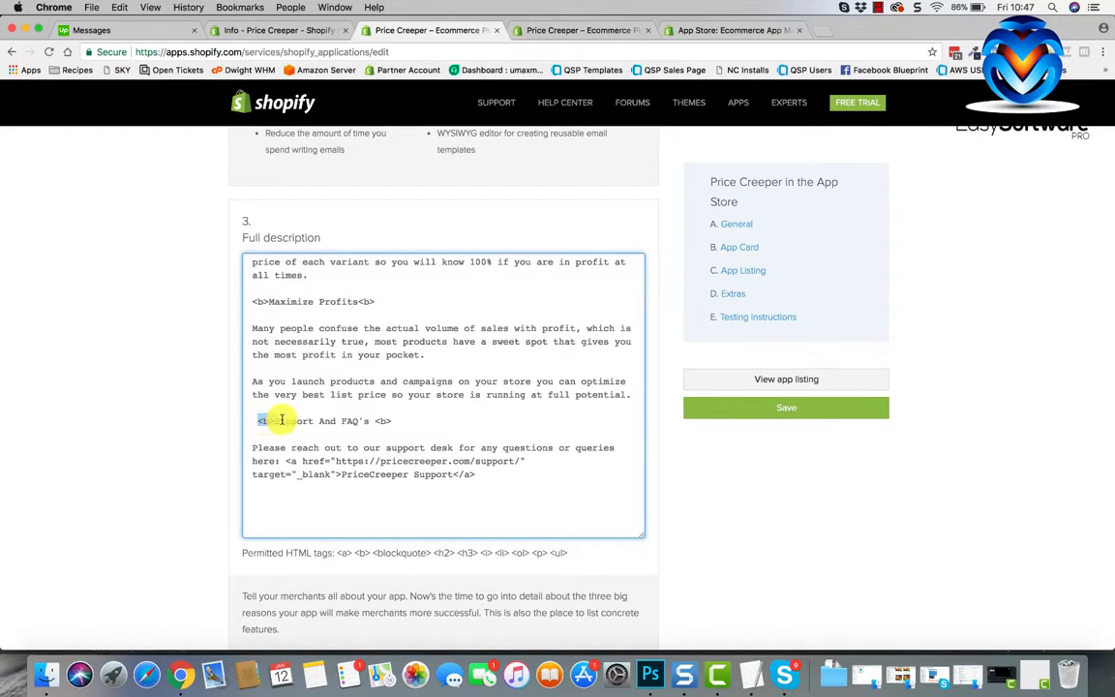
scroll(281, 420, "up", 15)
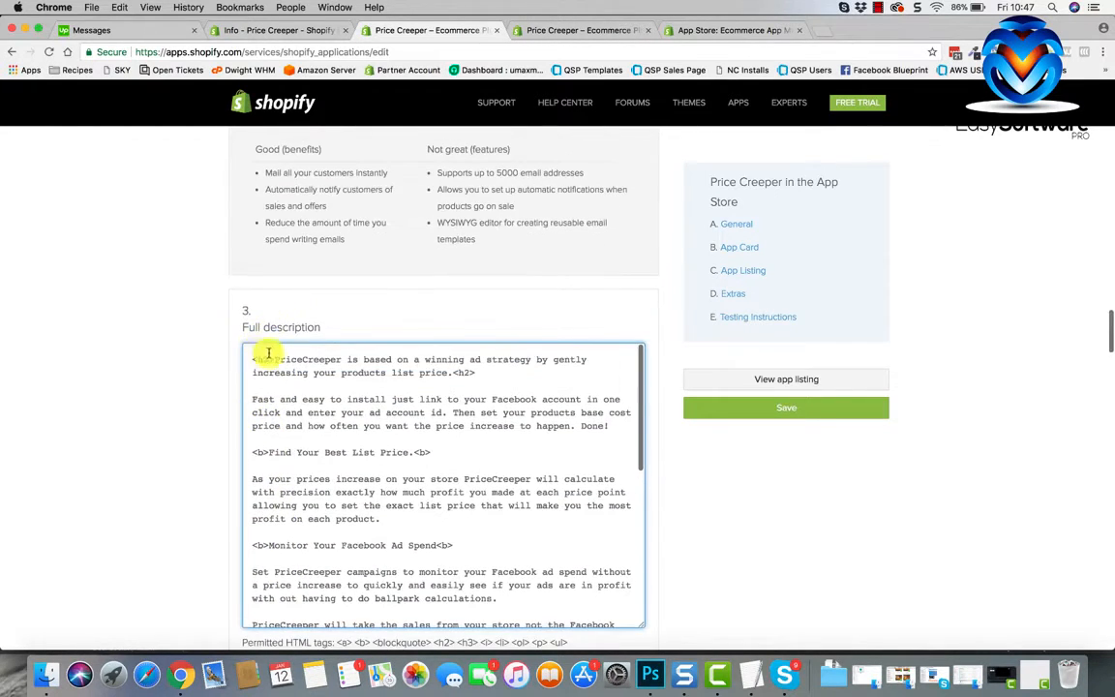
scroll(322, 393, "down", 15)
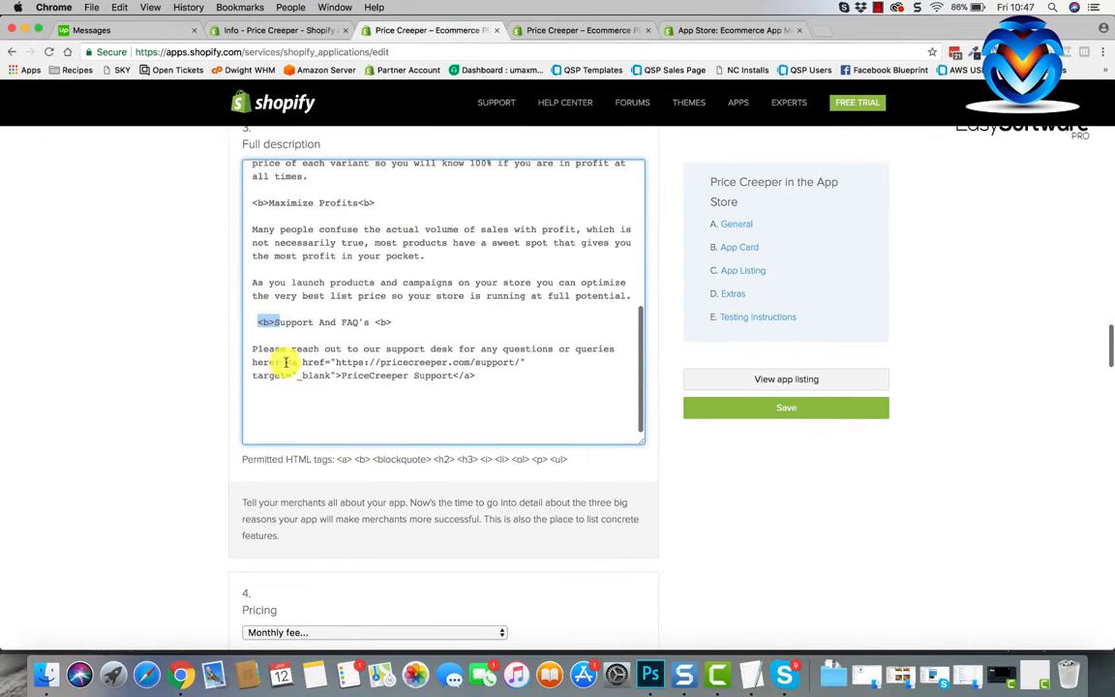
left_click_drag(286, 362, 485, 374)
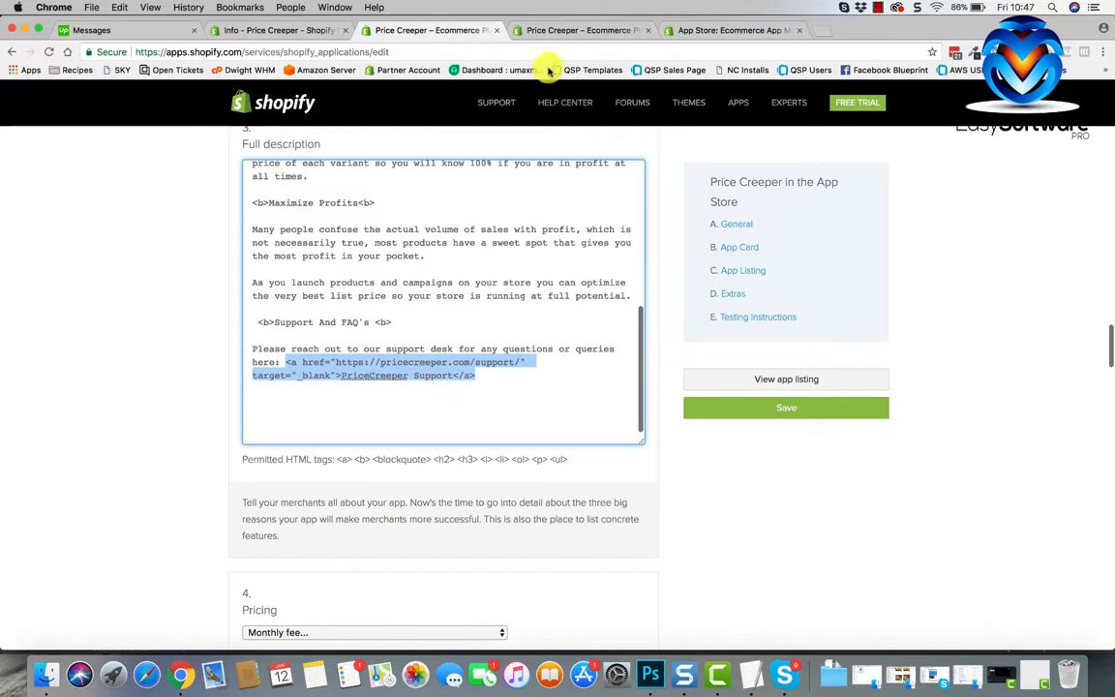
In the listing preview, highlight the main heading and the "Find Your Best List Price." subheading, and check where the PriceCreeper Support link leads
left_click(576, 30)
scroll(428, 522, "down", 4)
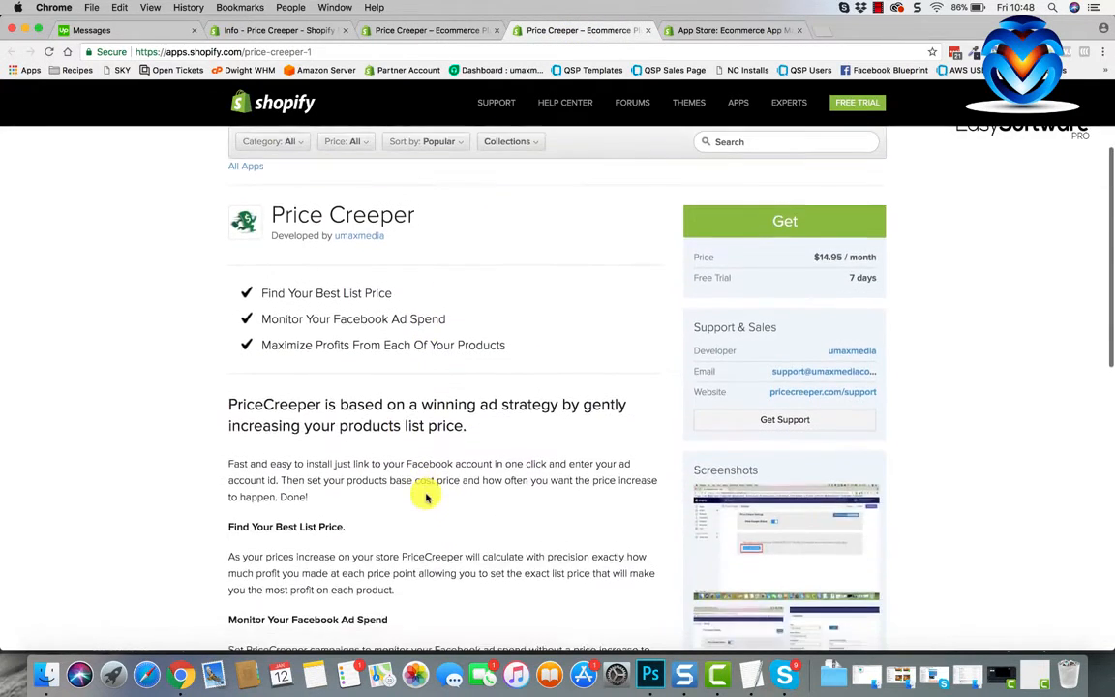
scroll(426, 497, "down", 3)
left_click_drag(207, 193, 449, 239)
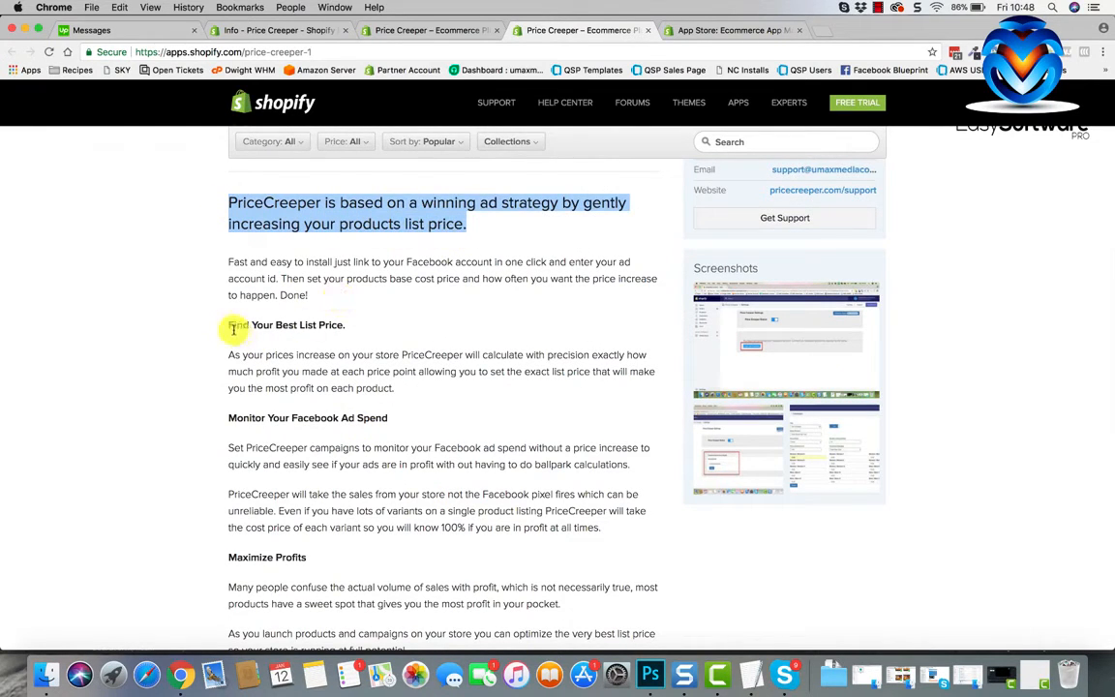
left_click_drag(230, 325, 354, 327)
scroll(354, 327, "down", 4)
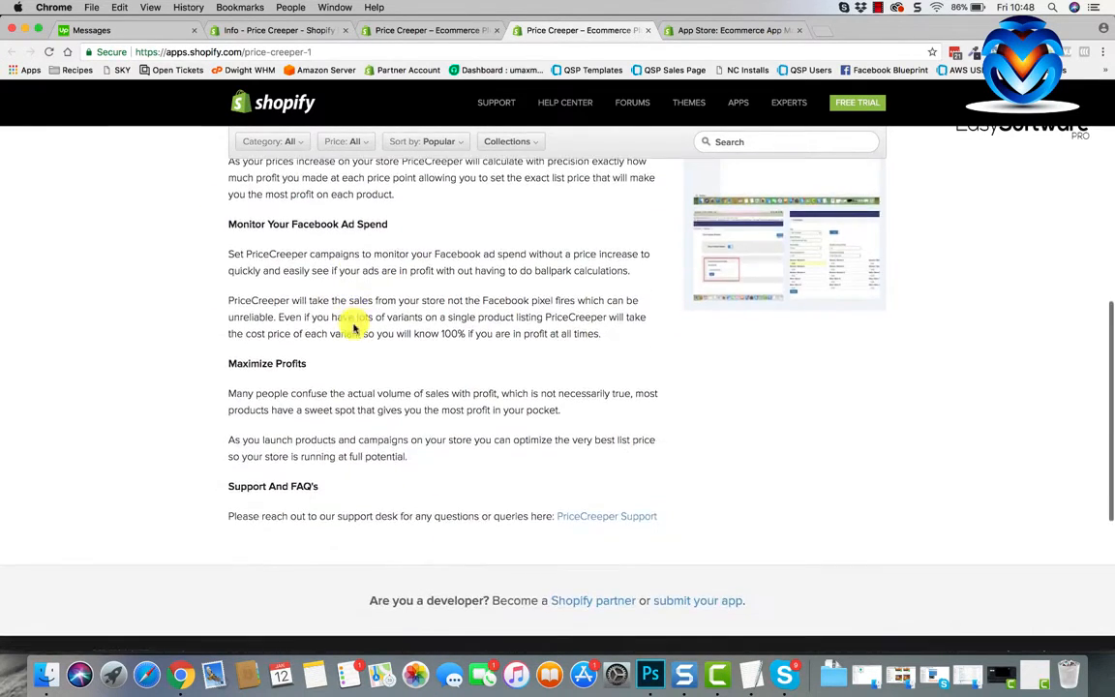
left_click(578, 518)
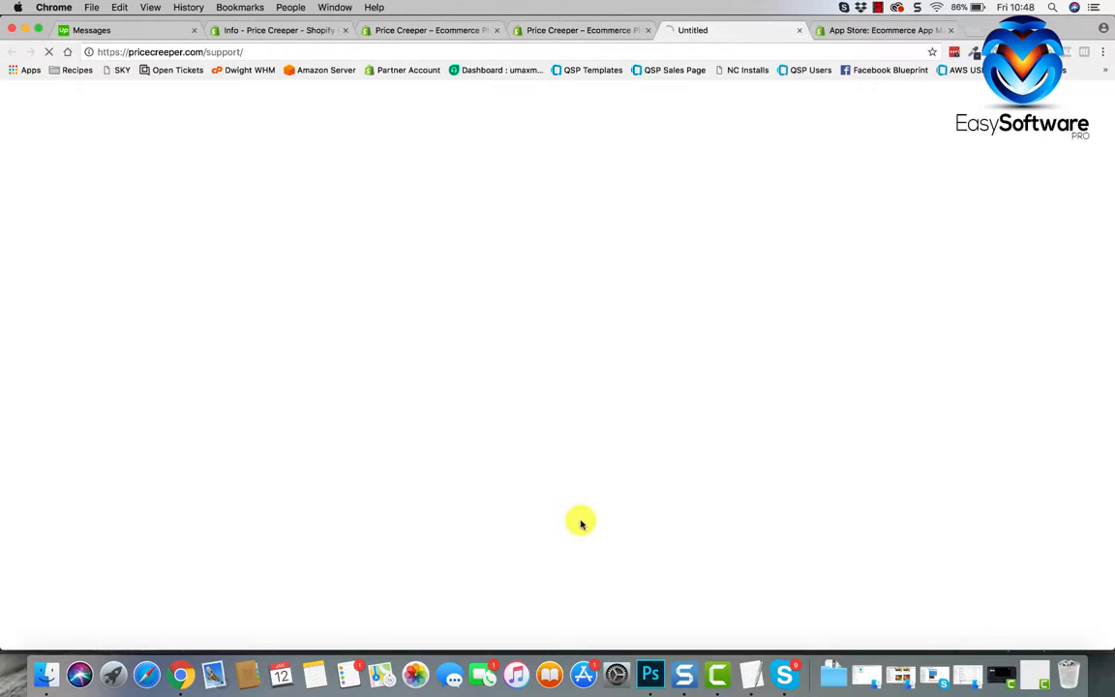
left_click(800, 32)
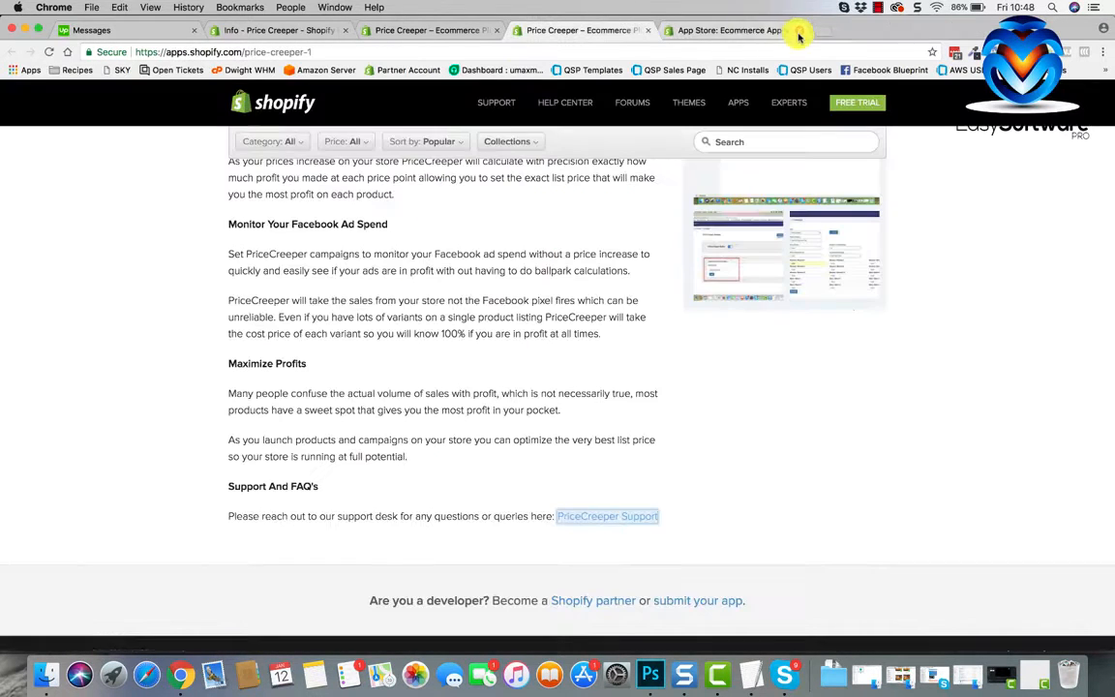
Return to the submission form and reread the full description from its opening heading down to the support link
left_click(428, 32)
left_click(382, 406)
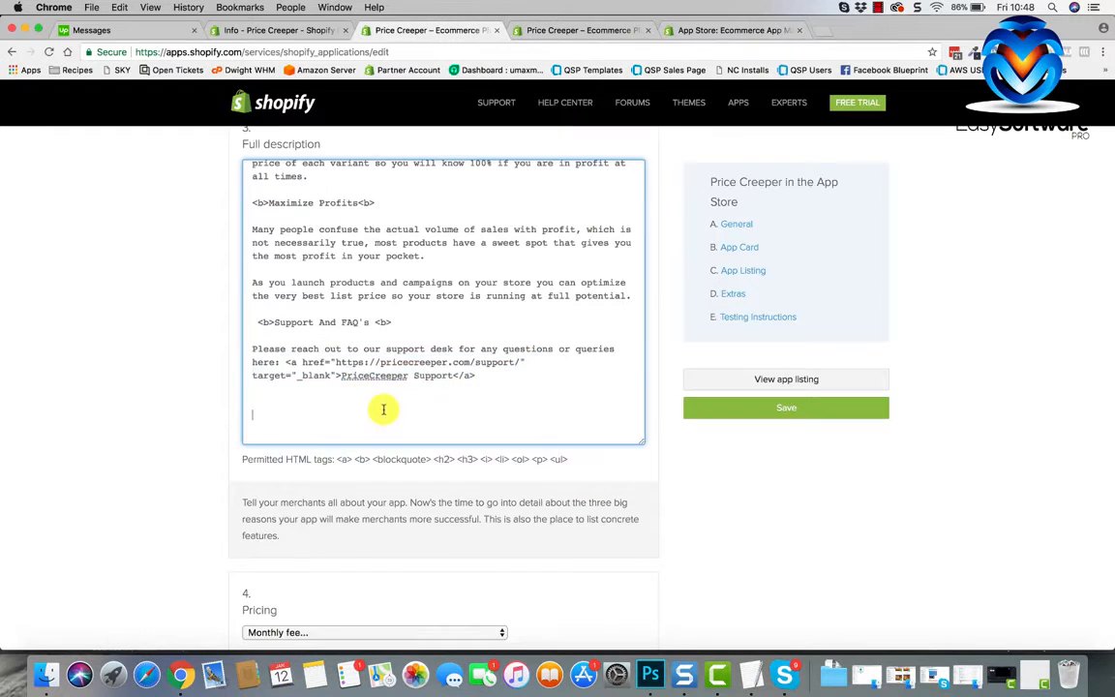
scroll(497, 366, "up", 5)
scroll(502, 370, "up", 5)
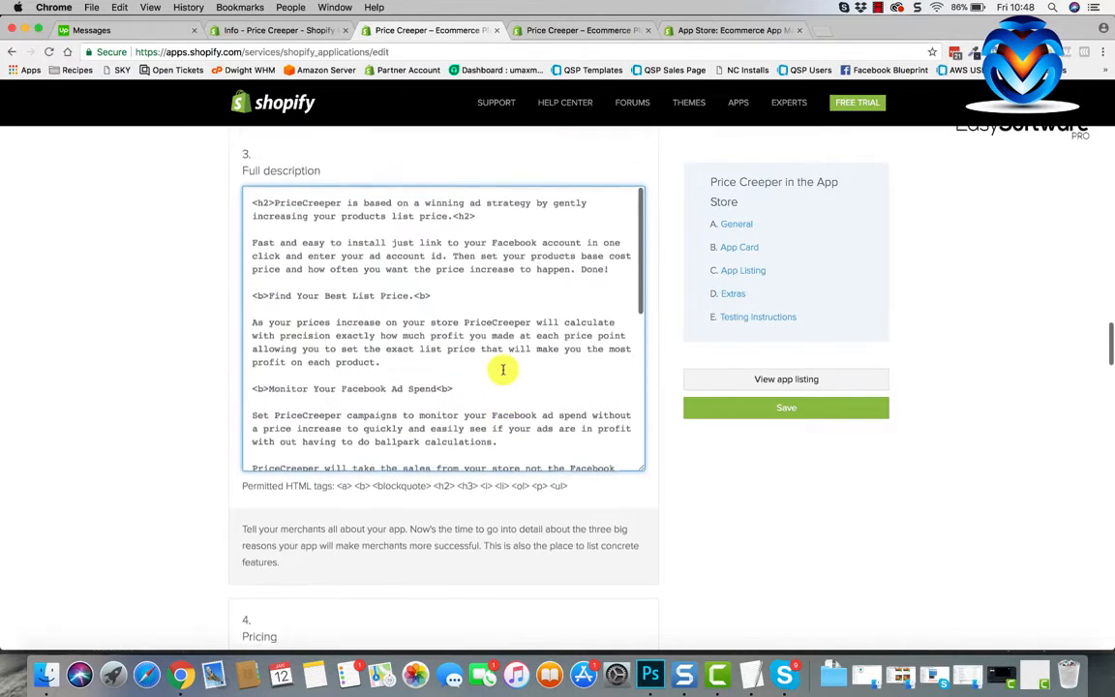
scroll(502, 370, "down", 5)
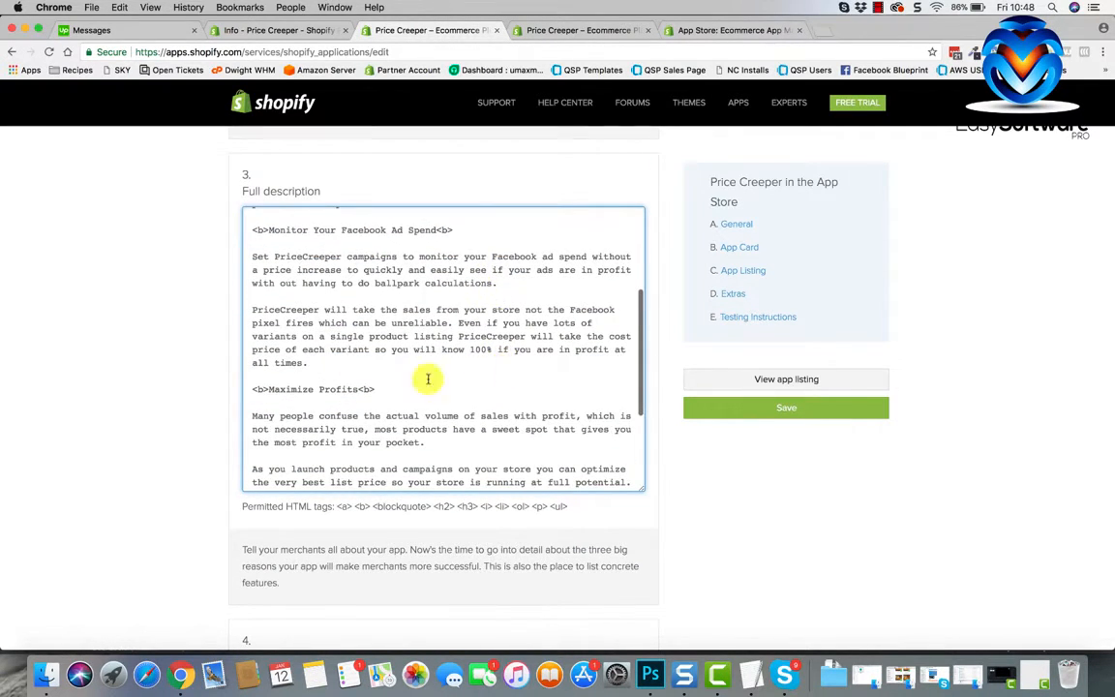
scroll(497, 324, "down", 5)
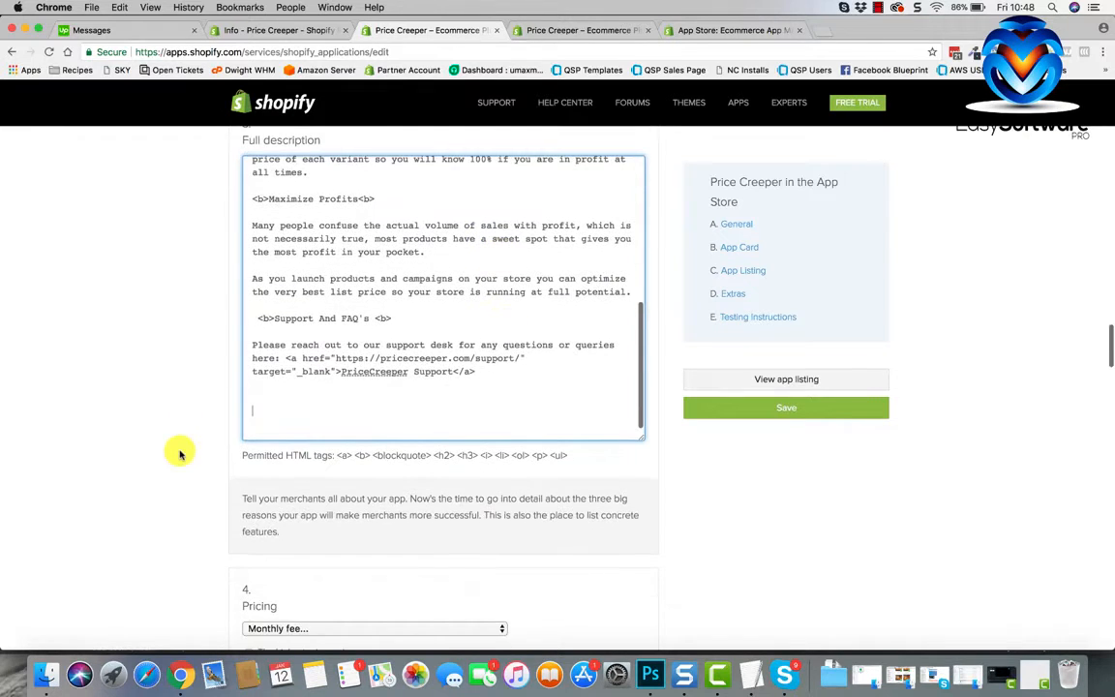
Inspect the form's Pricing section, including the available fee types and both ends of the price range
scroll(179, 451, "down", 3)
scroll(179, 451, "down", 5)
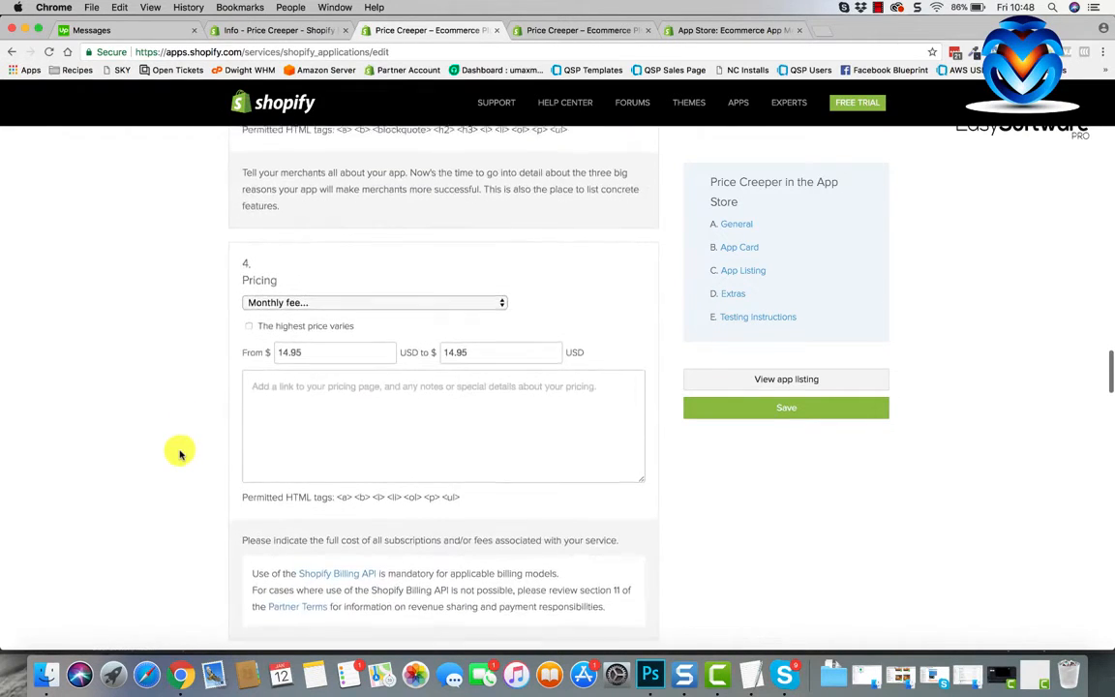
left_click(501, 233)
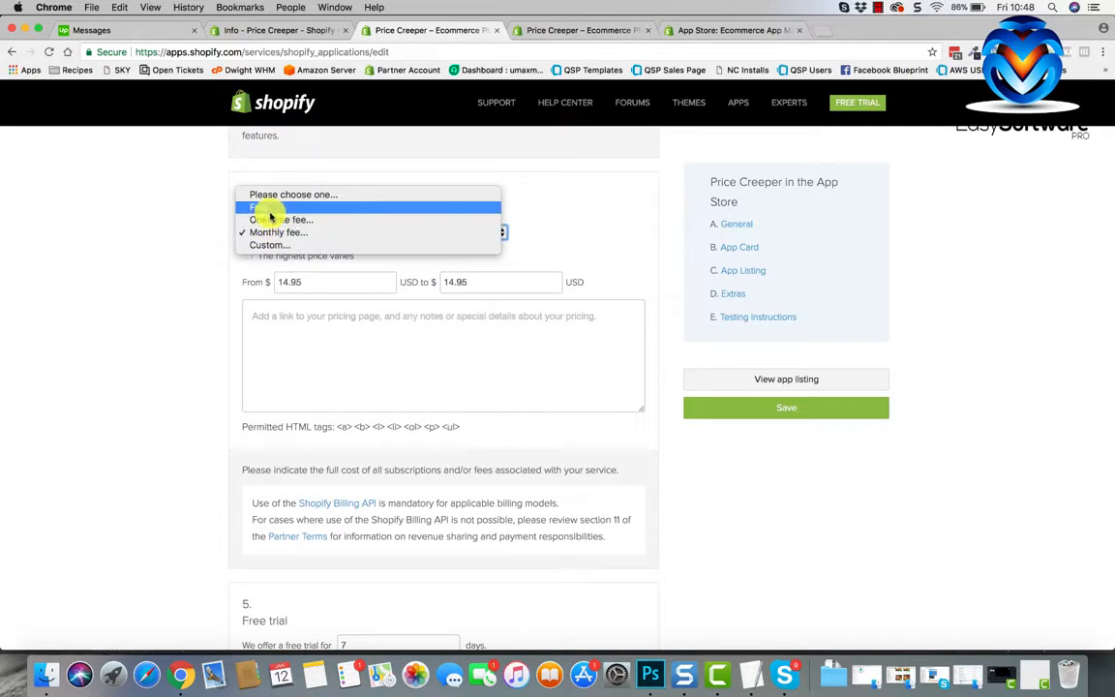
left_click(193, 241)
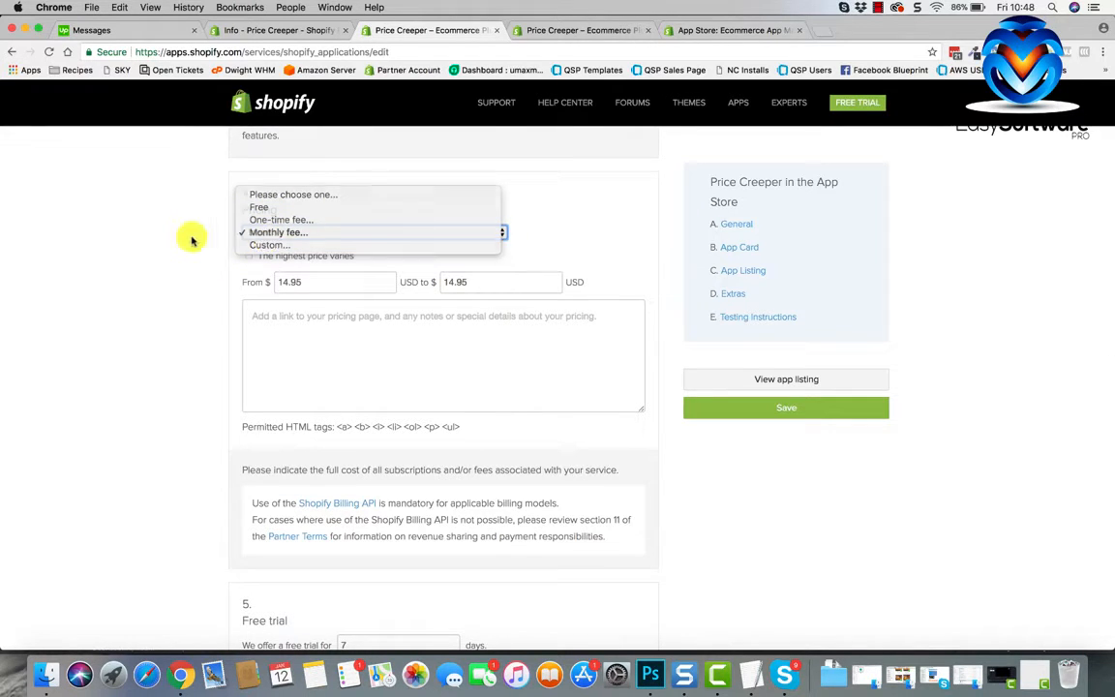
left_click(341, 284)
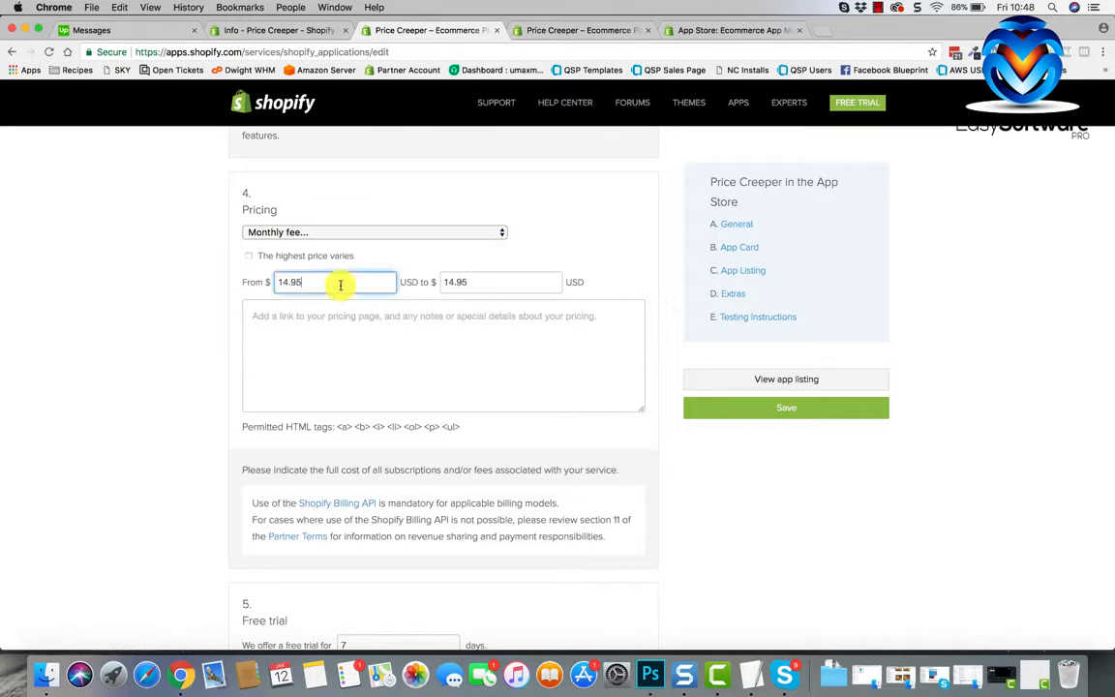
left_click(491, 284)
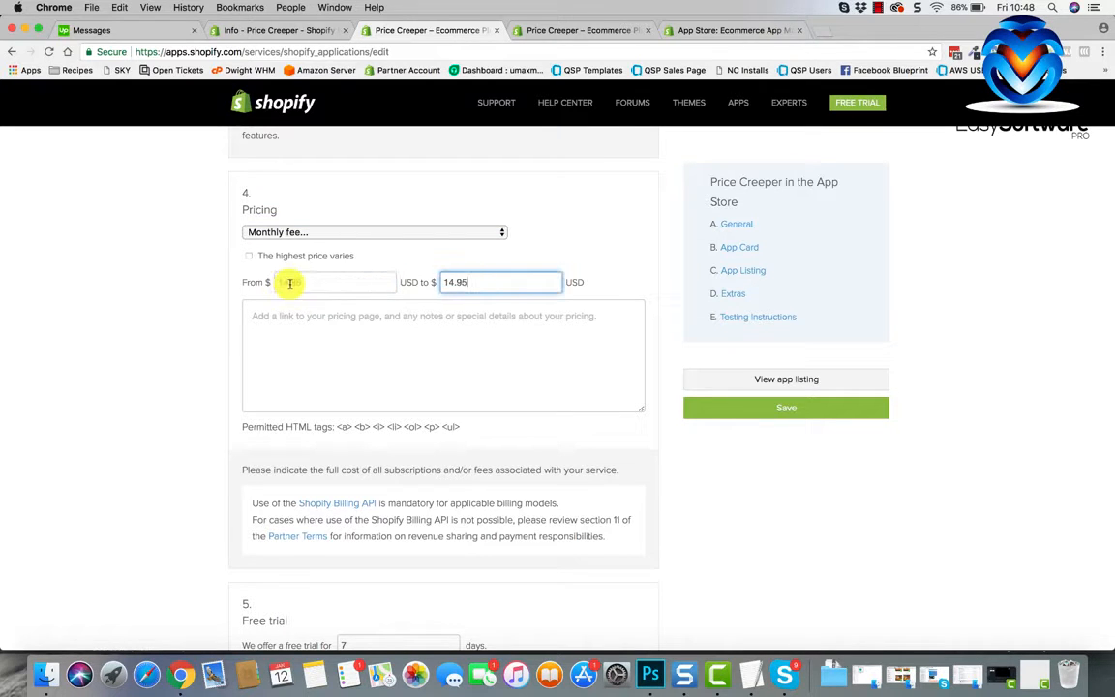
Examine the pricing notes box, the Shopify Billing API guidelines and the Free trial section of the form
scroll(448, 360, "down", 1)
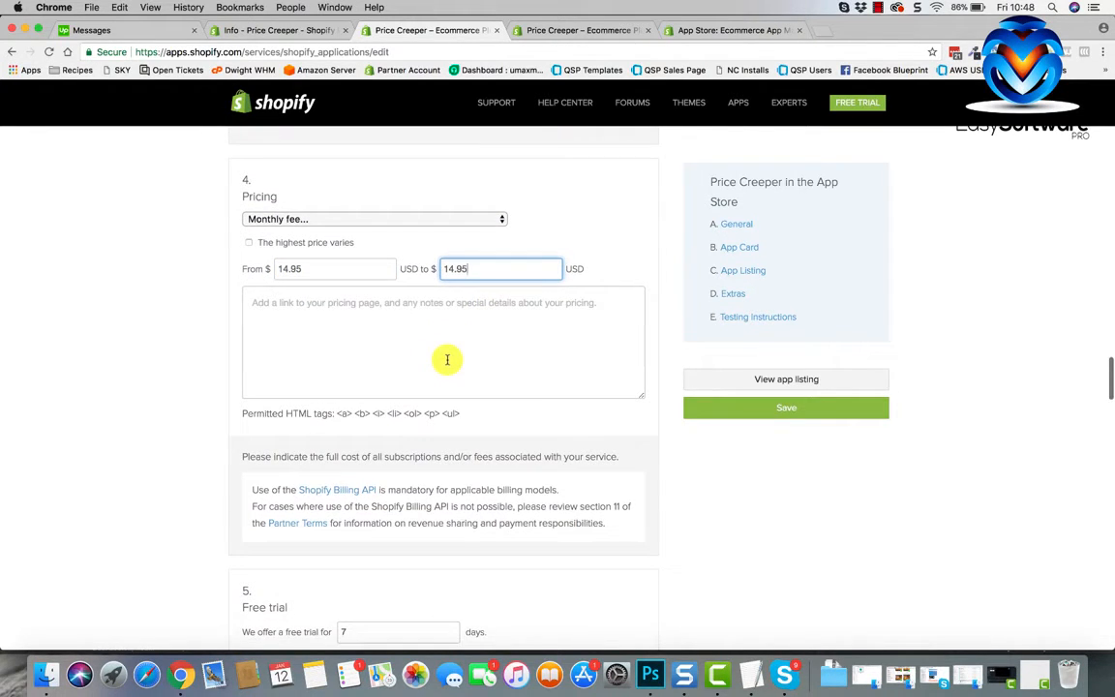
left_click(368, 343)
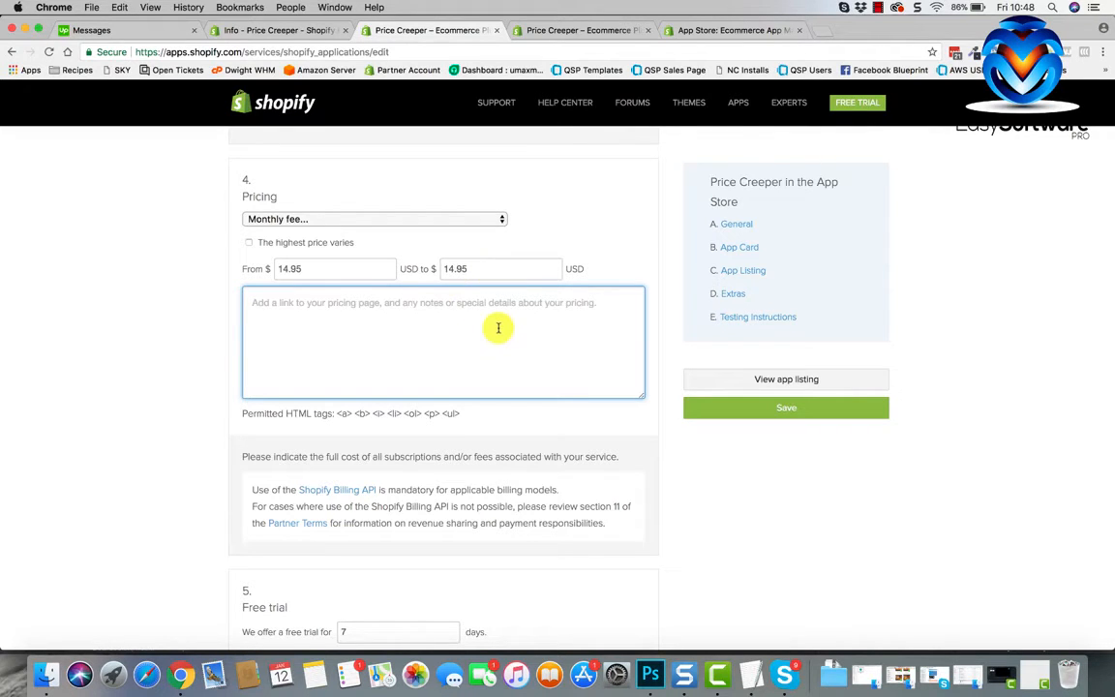
scroll(499, 328, "down", 1)
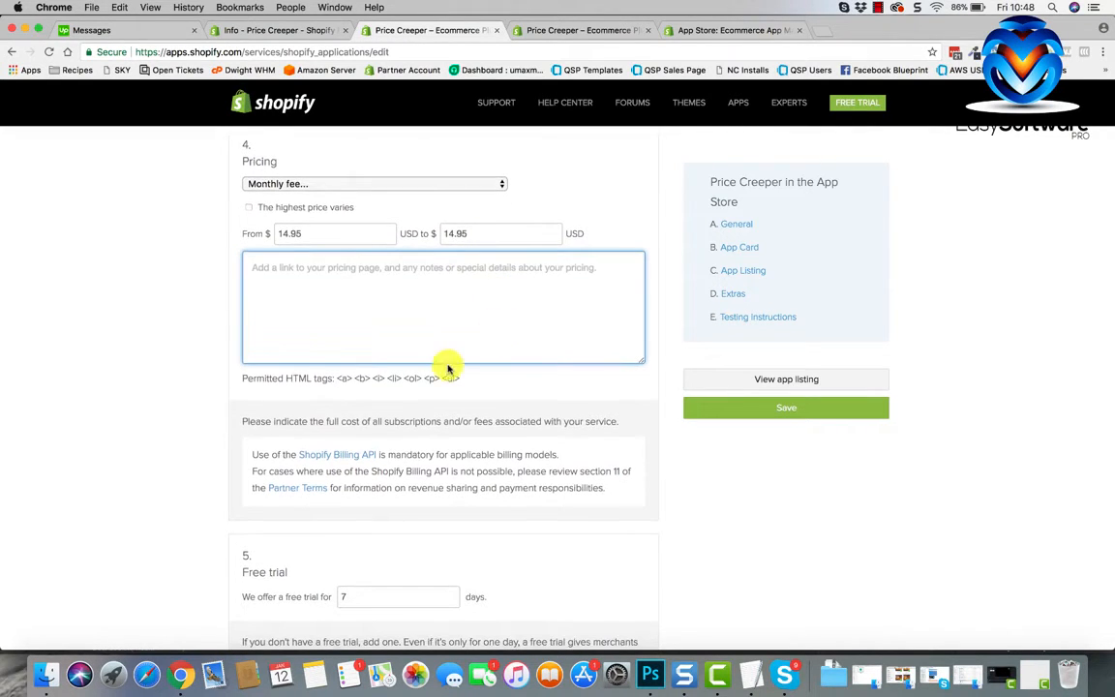
scroll(448, 368, "down", 1)
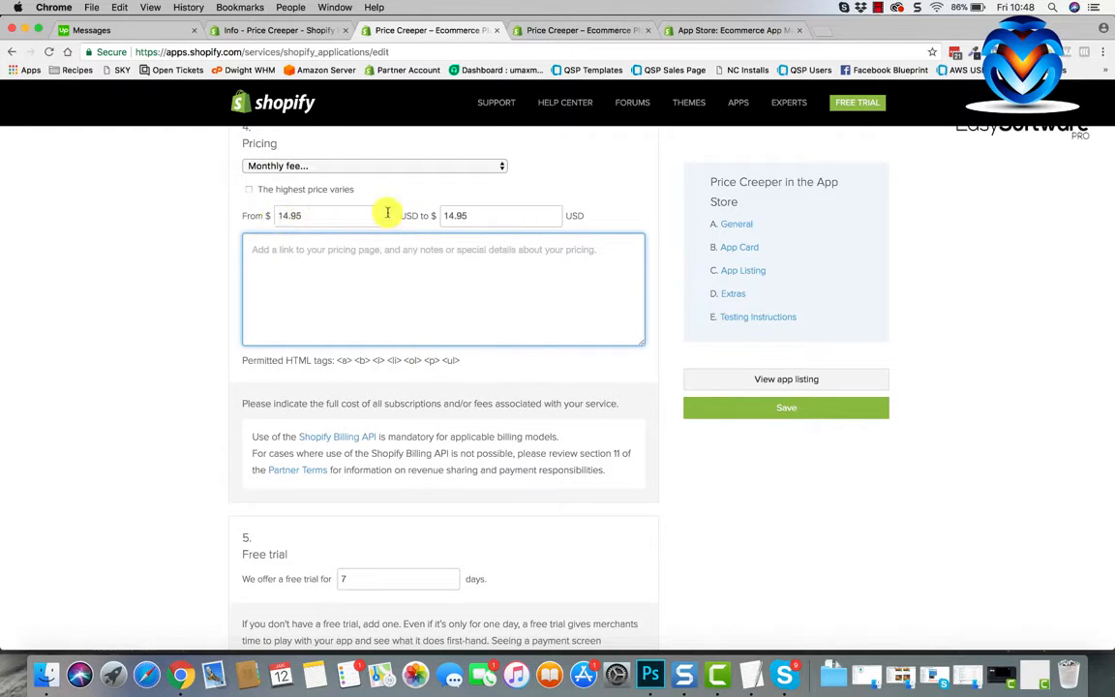
scroll(472, 354, "down", 1)
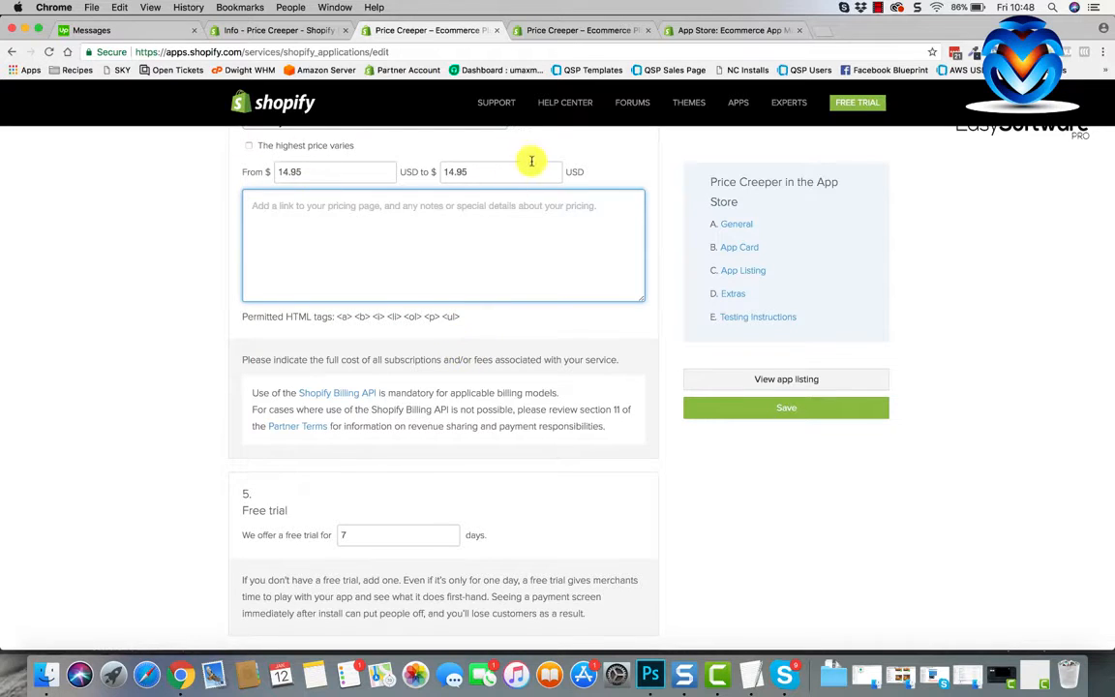
scroll(468, 288, "up", 3)
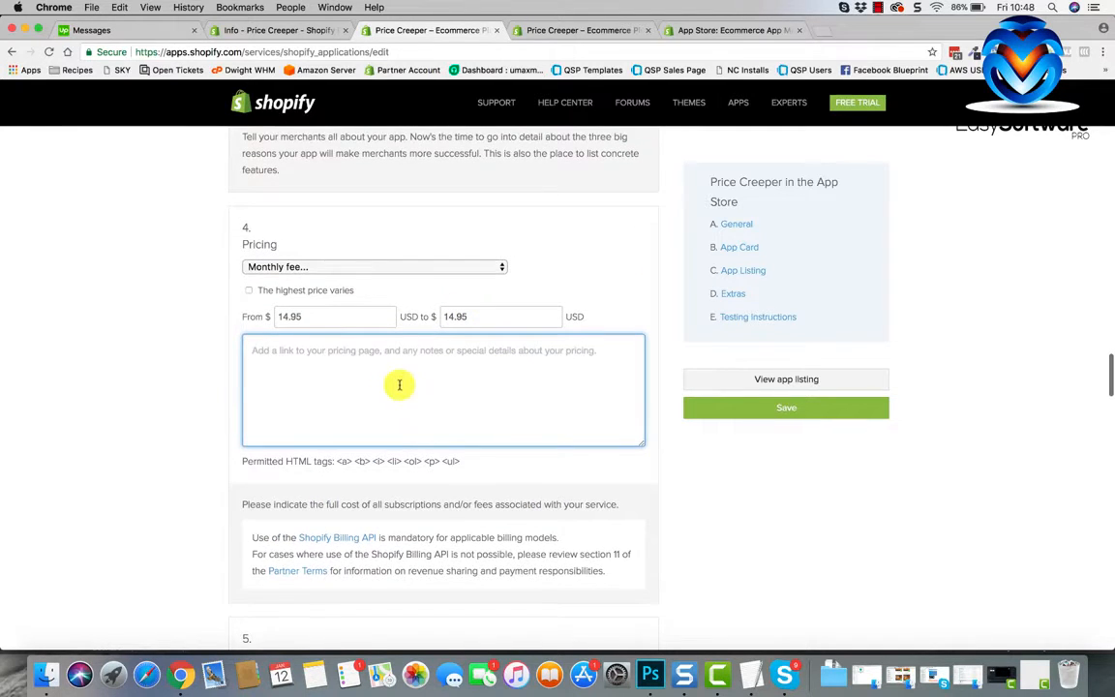
Examine the Free trial section of the form, placing the cursor in the trial days field and reading its guidance
scroll(398, 385, "down", 1)
scroll(380, 385, "down", 4)
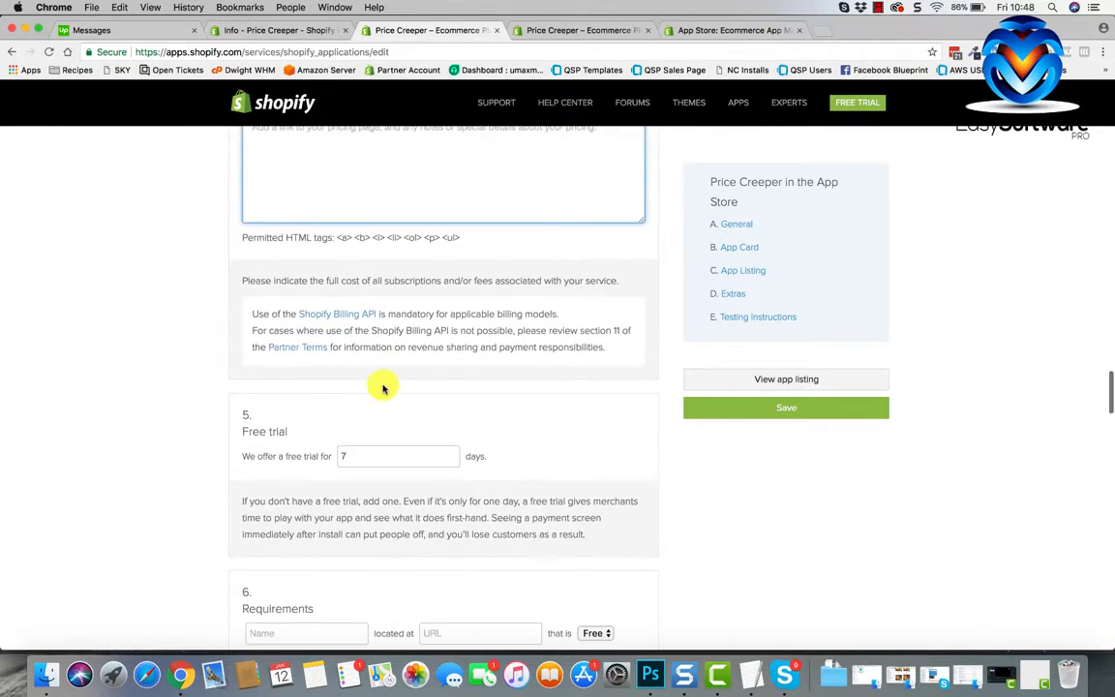
left_click(367, 456)
scroll(367, 458, "down", 2)
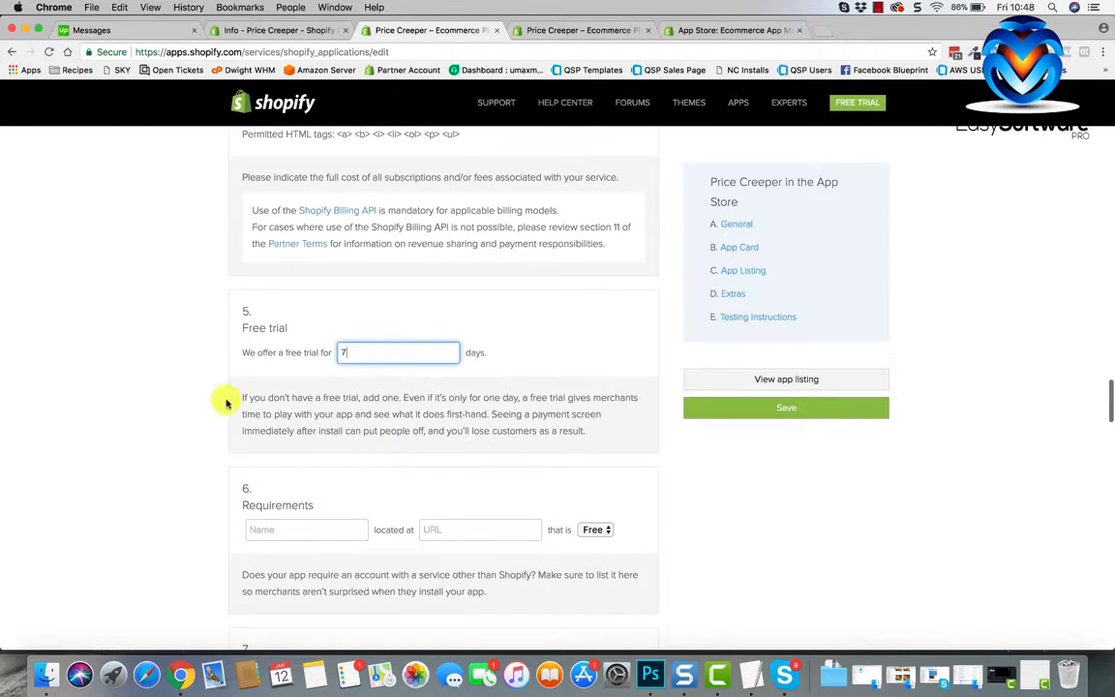
Inspect the Requirements section, including its name field and the available Free and Paid options, without changing anything
scroll(298, 410, "down", 3)
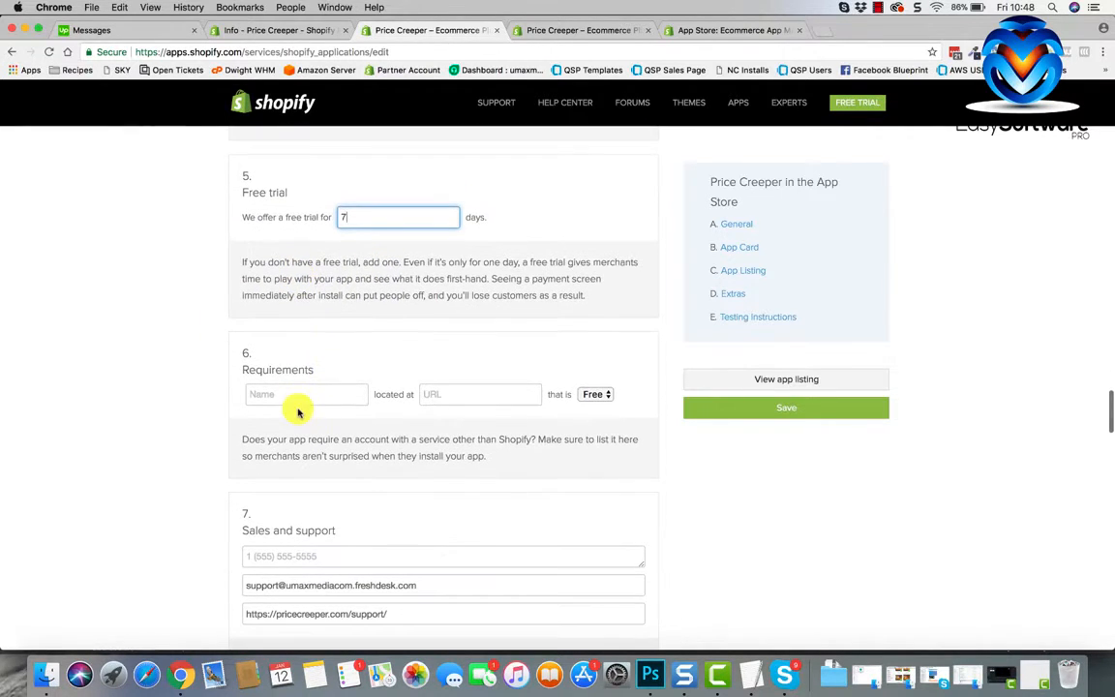
scroll(363, 319, "down", 2)
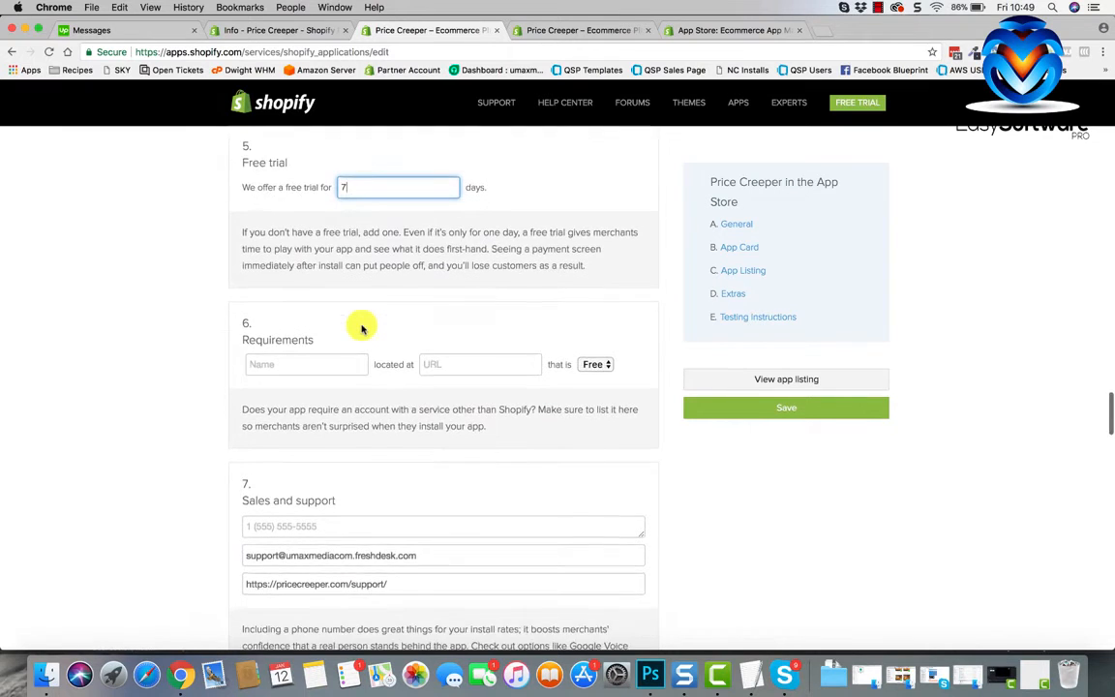
scroll(362, 327, "down", 1)
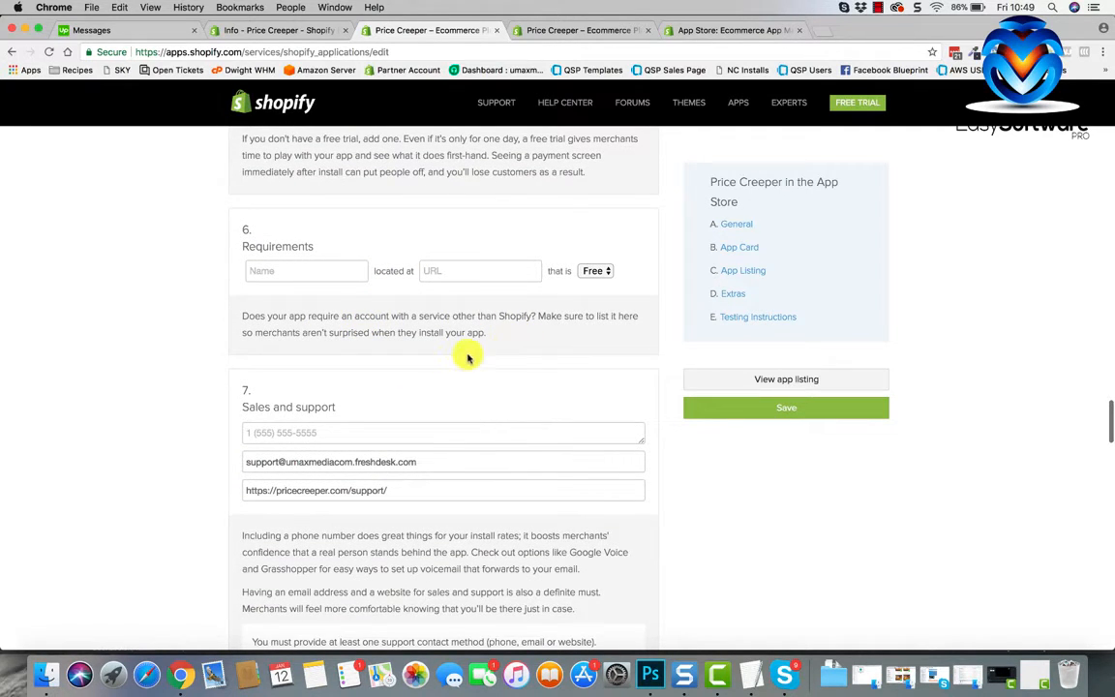
left_click(315, 266)
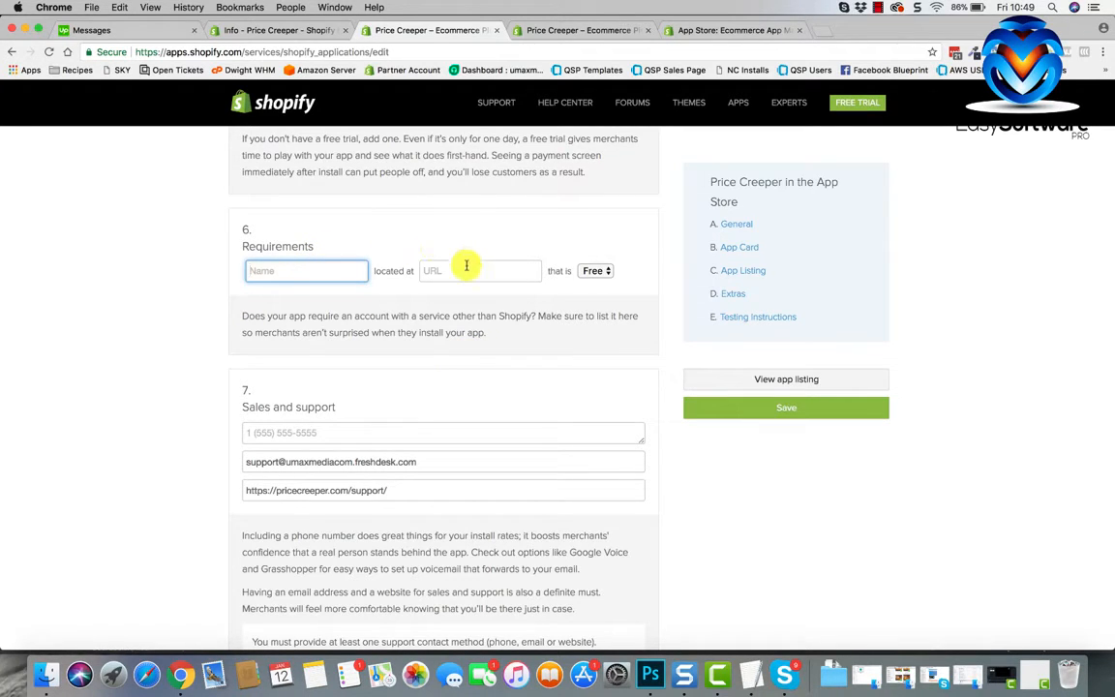
left_click(606, 270)
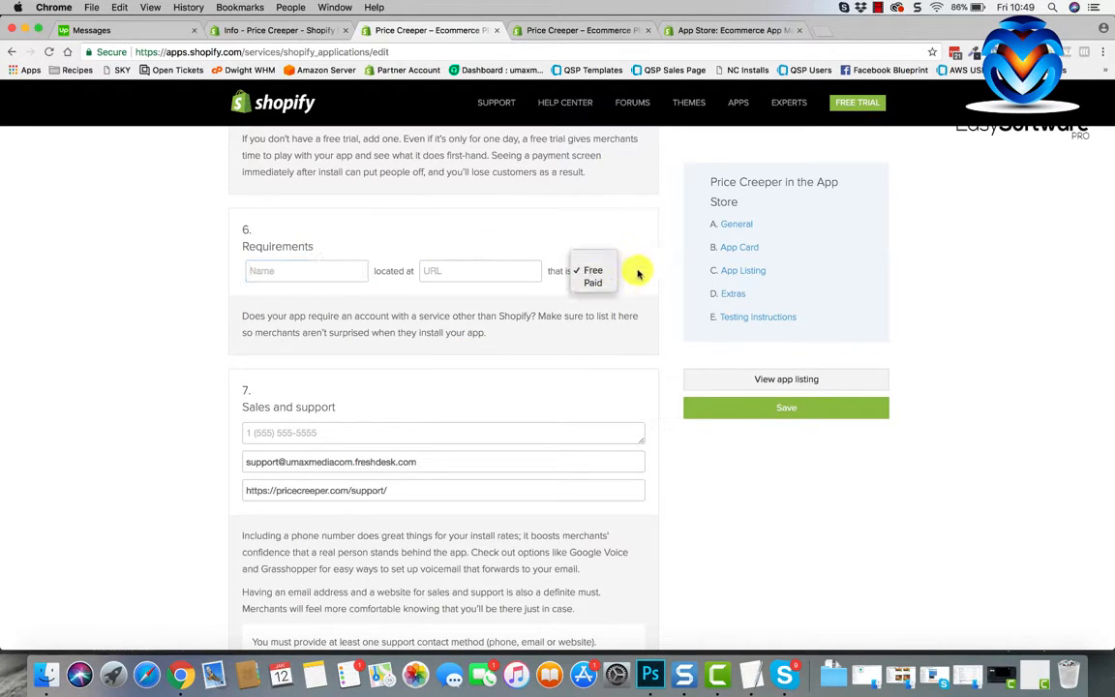
left_click(638, 275)
In the Sales and support section, highlight the support email address and the support website URL
scroll(495, 312, "down", 3)
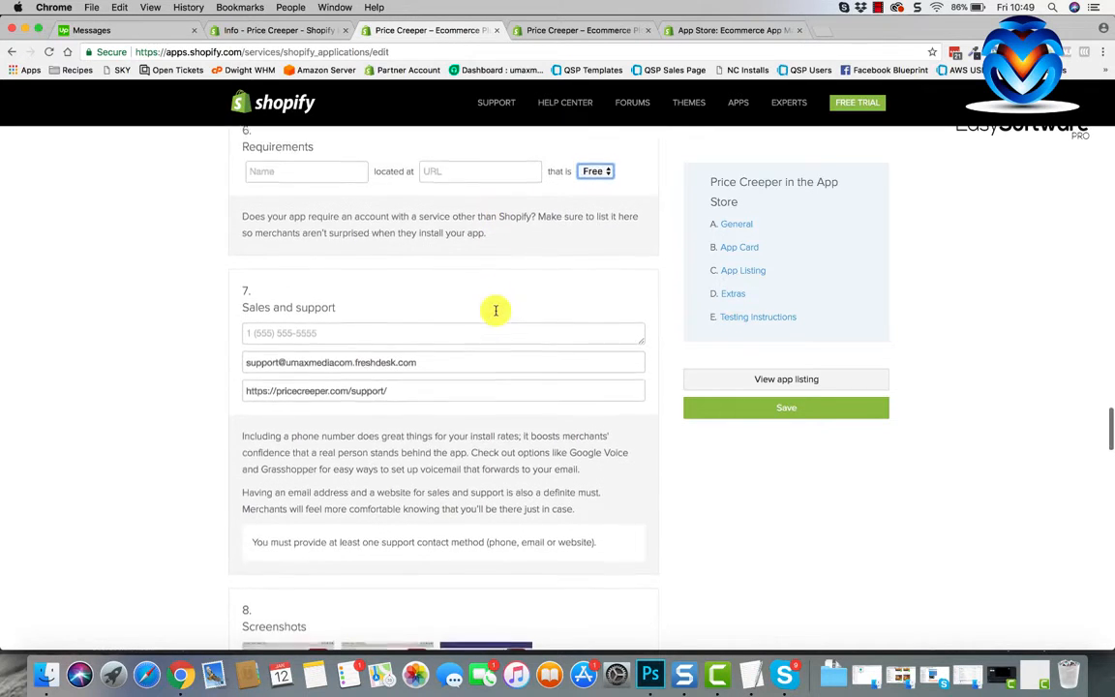
left_click_drag(419, 325, 215, 333)
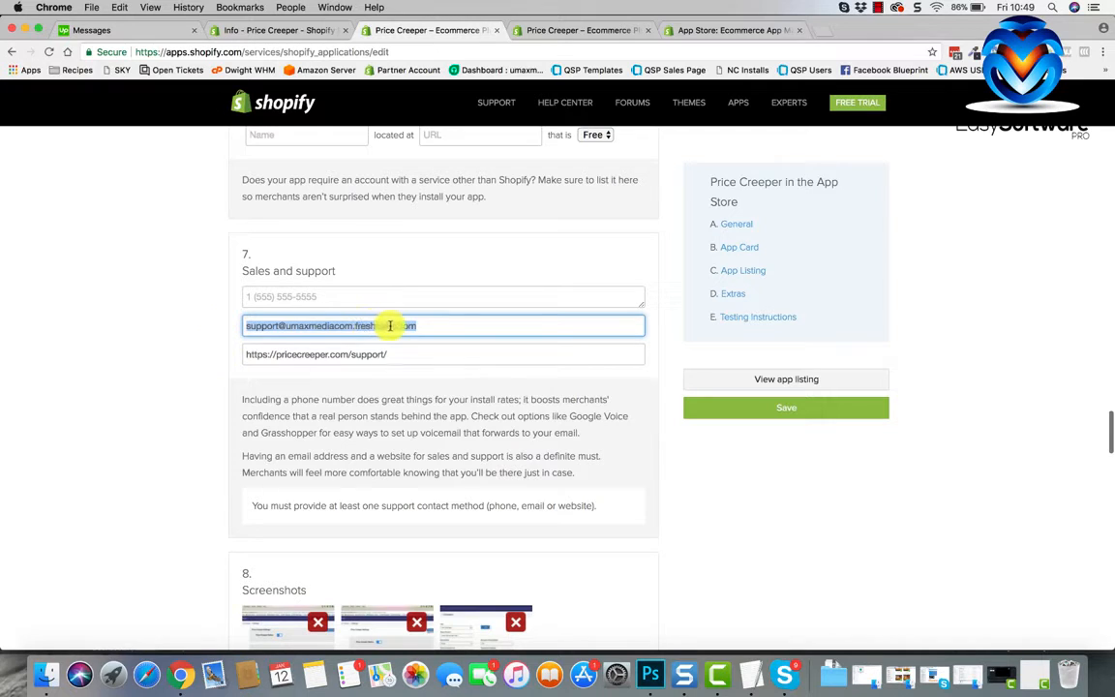
left_click_drag(389, 354, 246, 355)
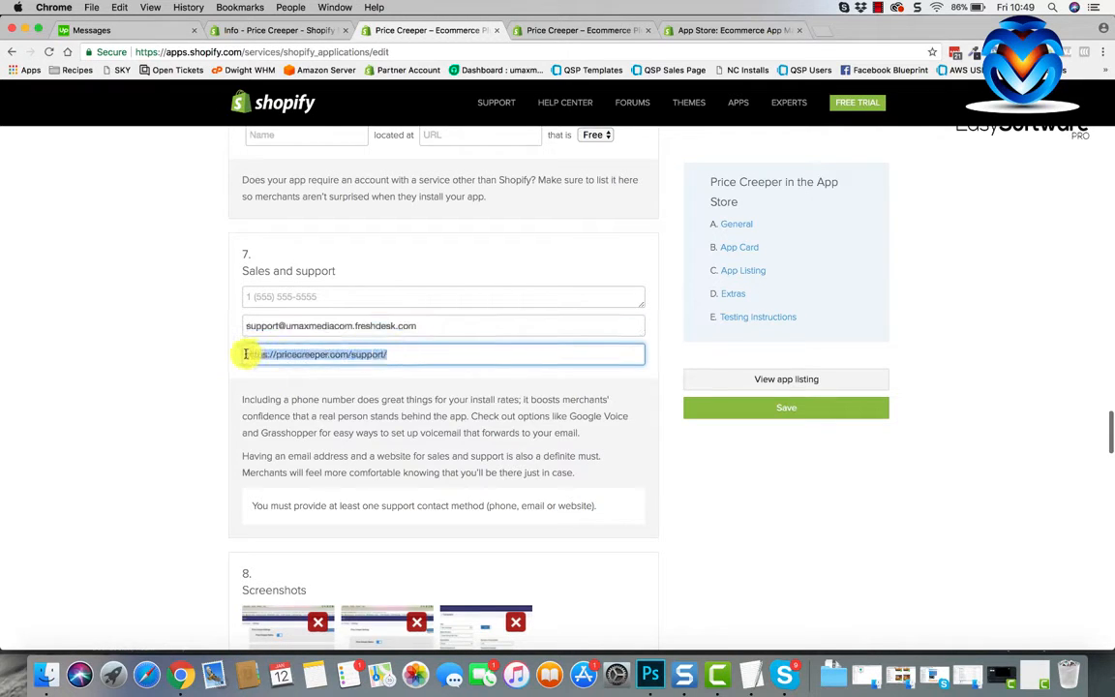
In the listing preview, open the website link under Support & Sales, look at the support page and close it again
left_click(523, 30)
scroll(689, 415, "up", 6)
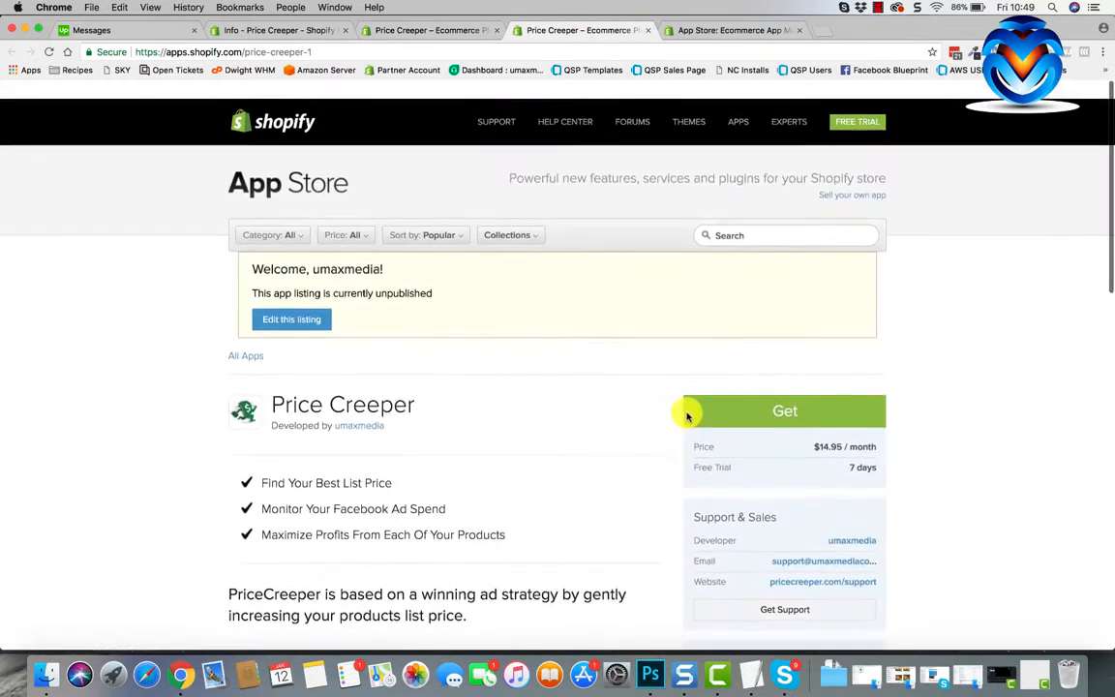
scroll(736, 414, "down", 2)
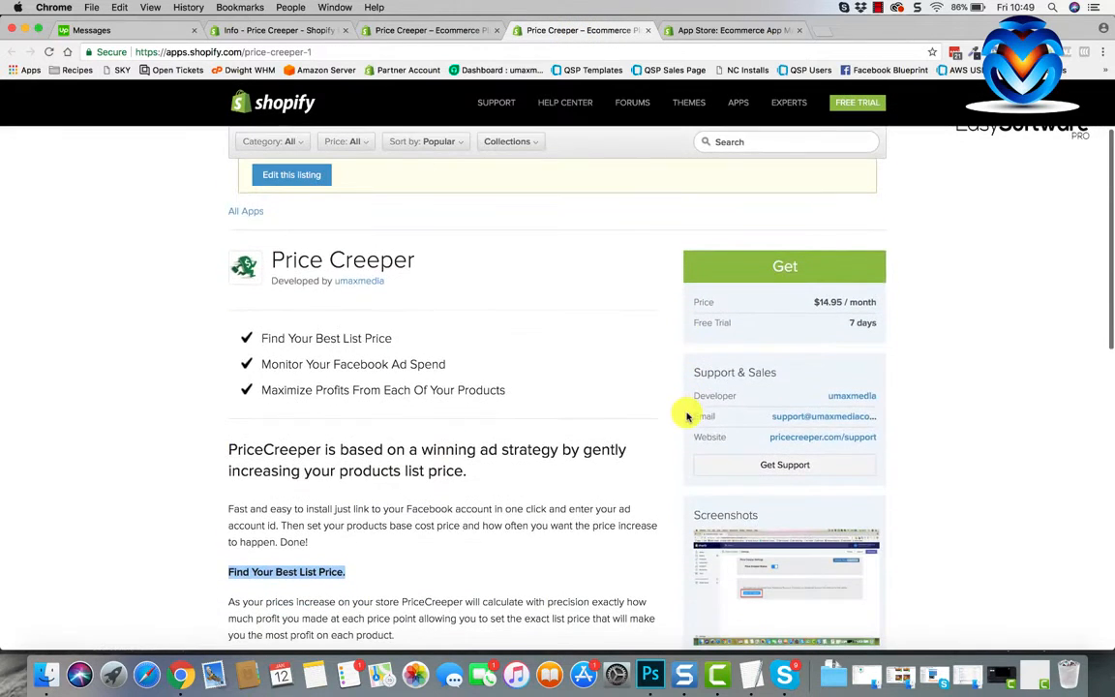
left_click(828, 437)
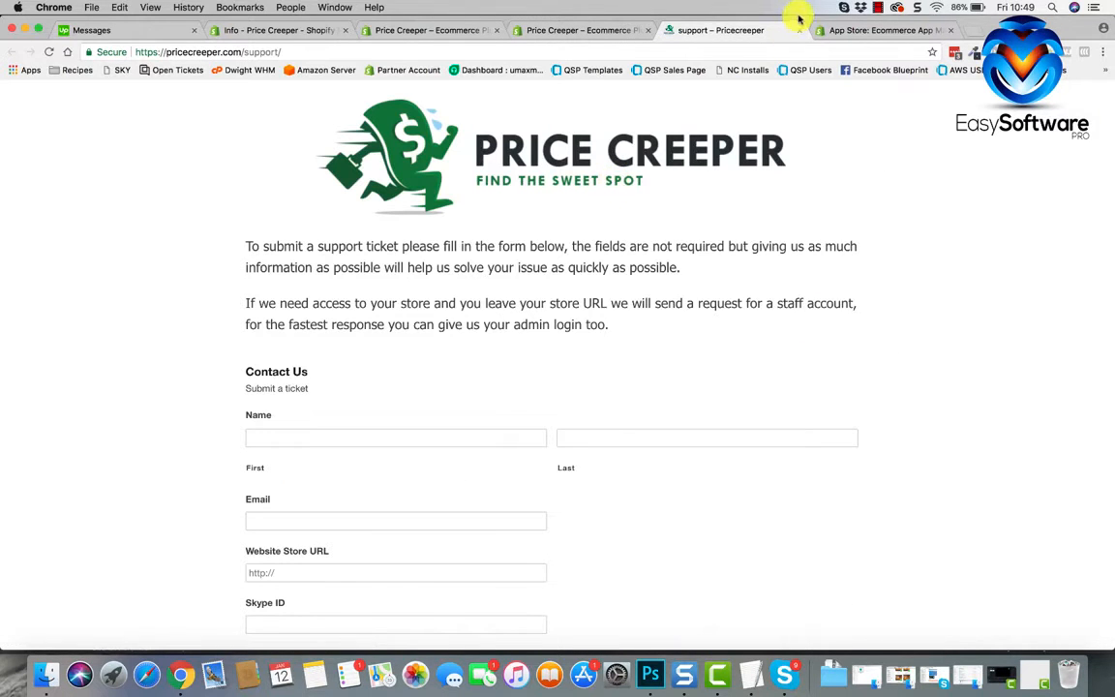
left_click(803, 31)
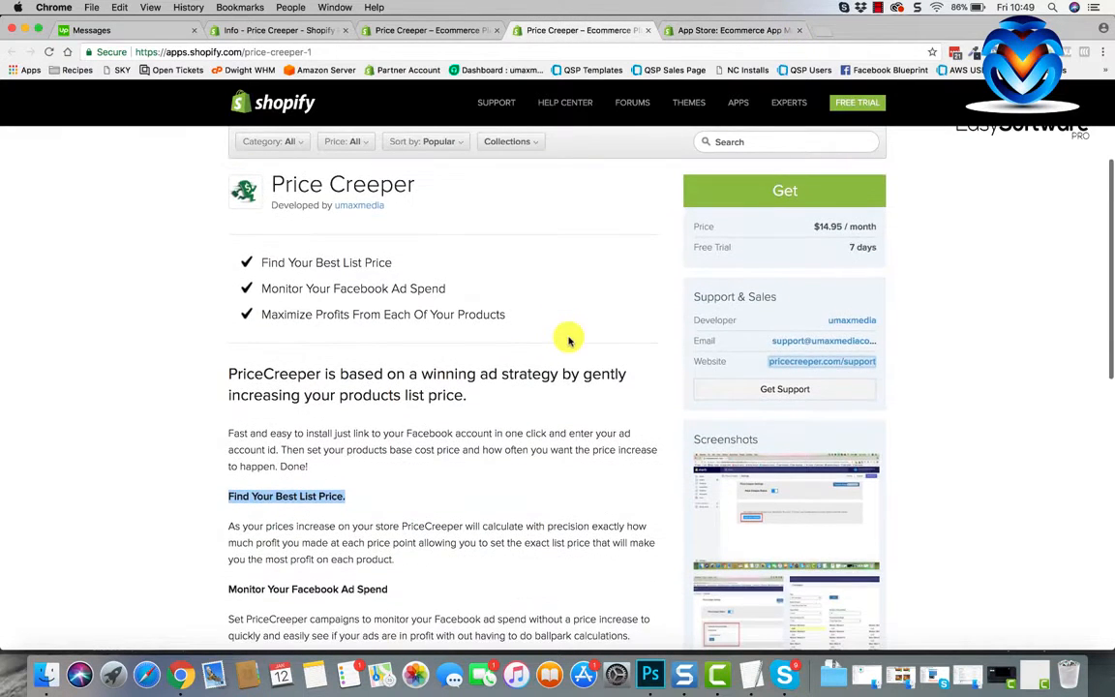
scroll(569, 340, "down", 1)
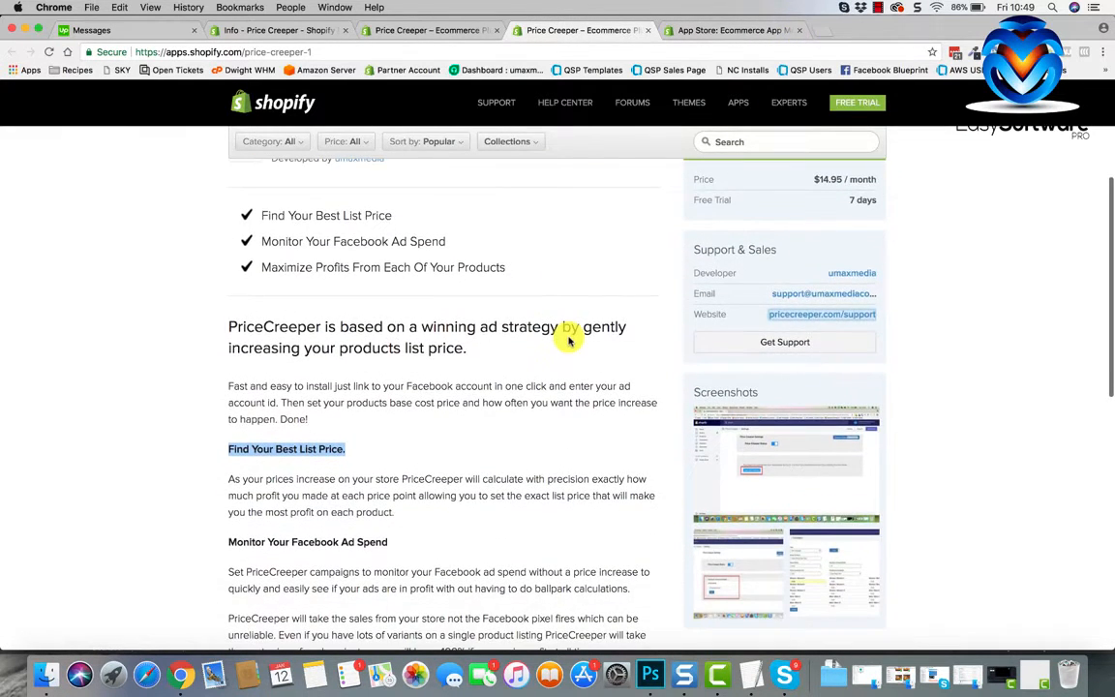
Return to the submission form and examine the empty phone number field and the guidance for Sales and support
left_click(421, 27)
left_click(298, 296)
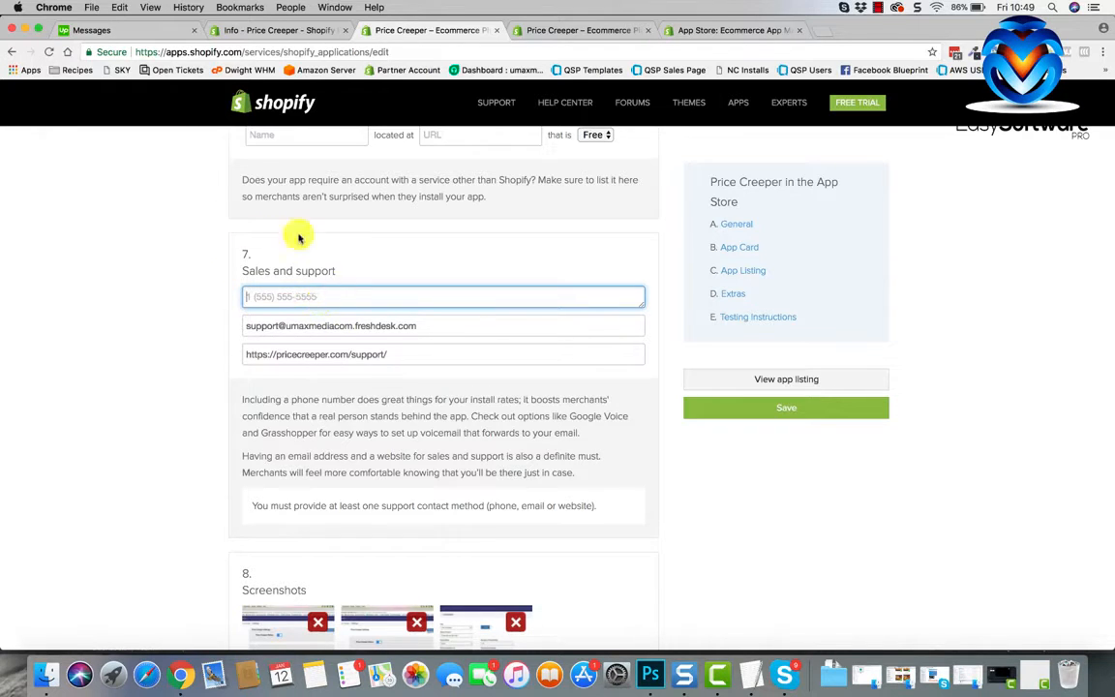
left_click(267, 296)
left_click(206, 302)
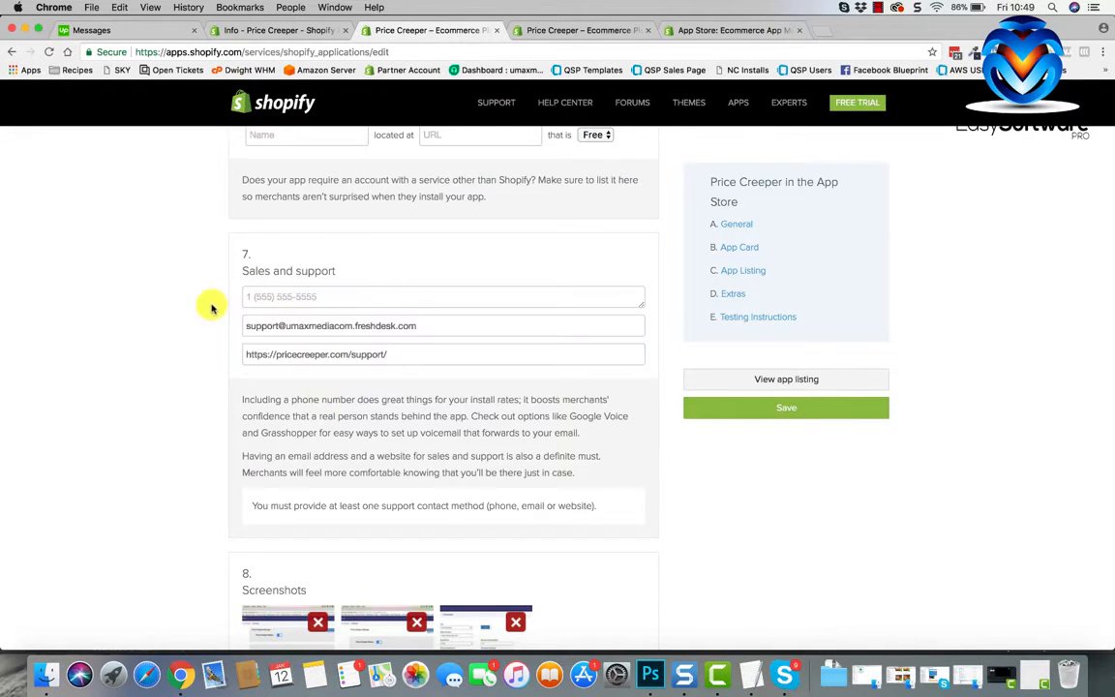
scroll(379, 357, "down", 3)
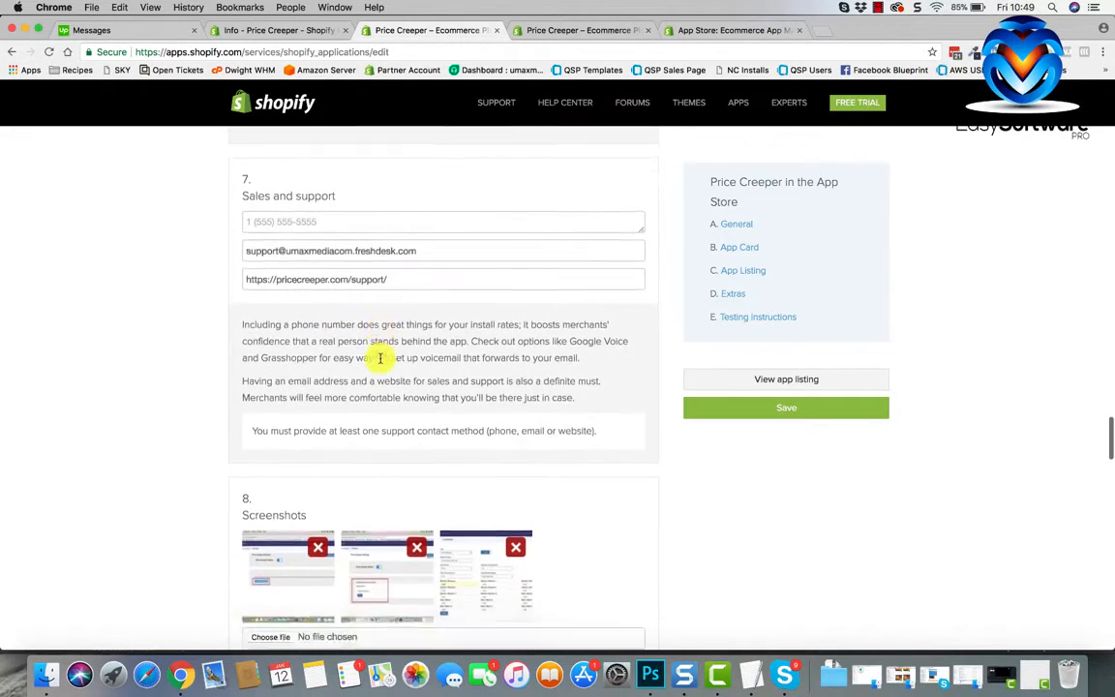
Compare the form's Screenshots section with the listing preview, browsing the enlarged screenshots there and closing the viewer
scroll(380, 359, "down", 5)
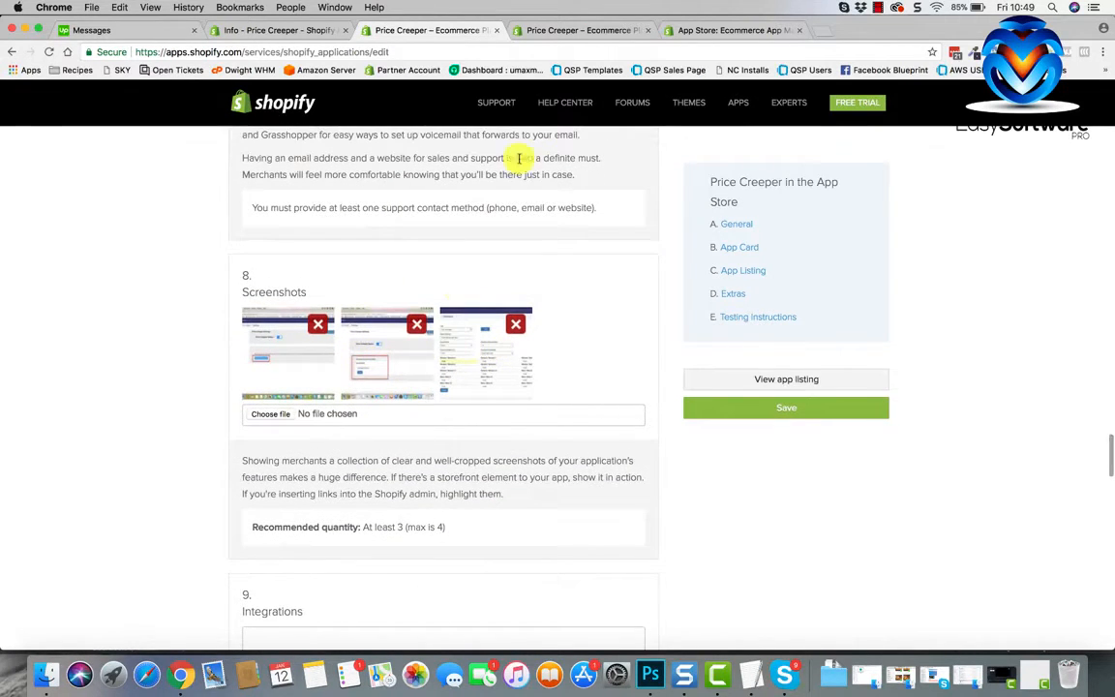
left_click(562, 34)
scroll(684, 490, "down", 5)
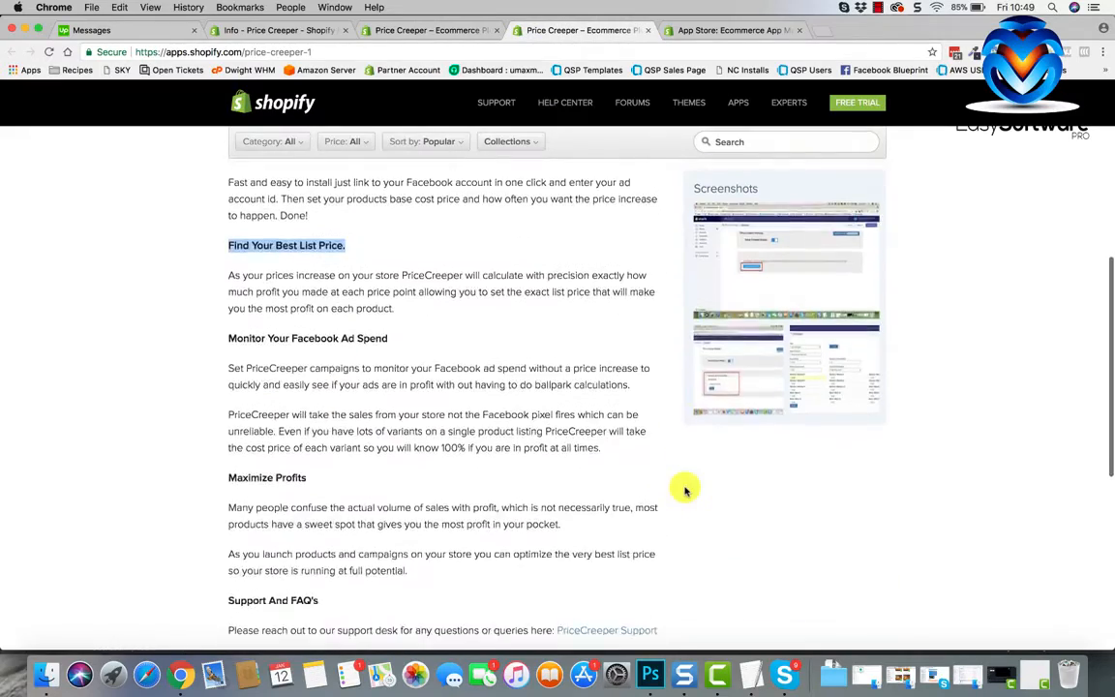
scroll(619, 489, "up", 2)
left_click(810, 387)
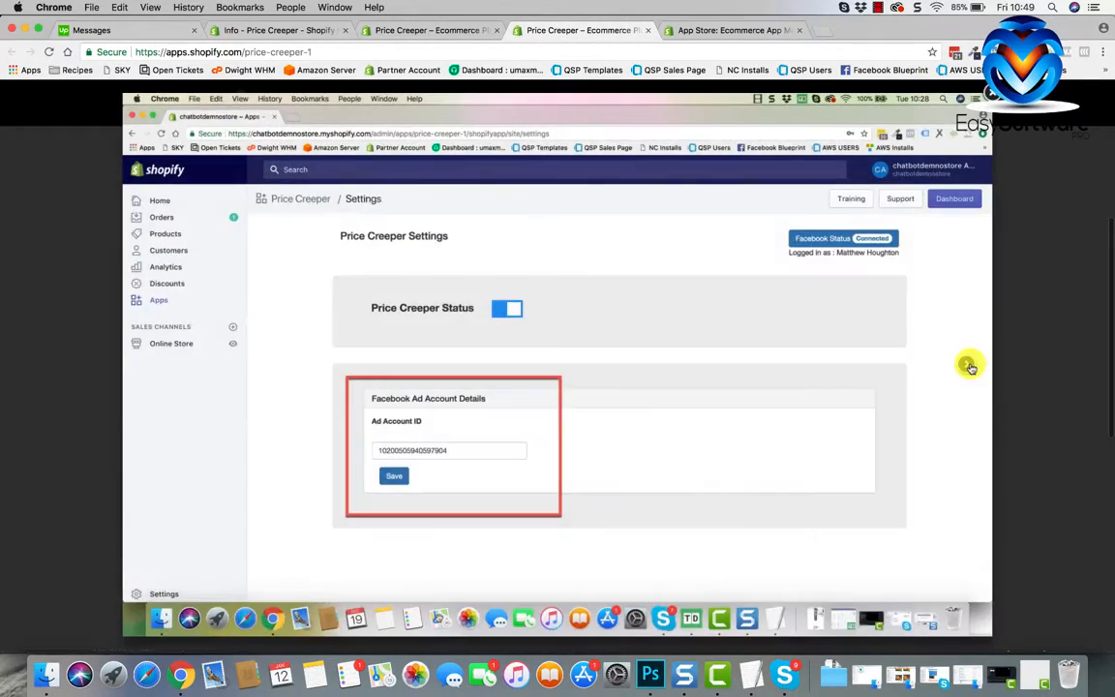
left_click(971, 367)
left_click(1082, 94)
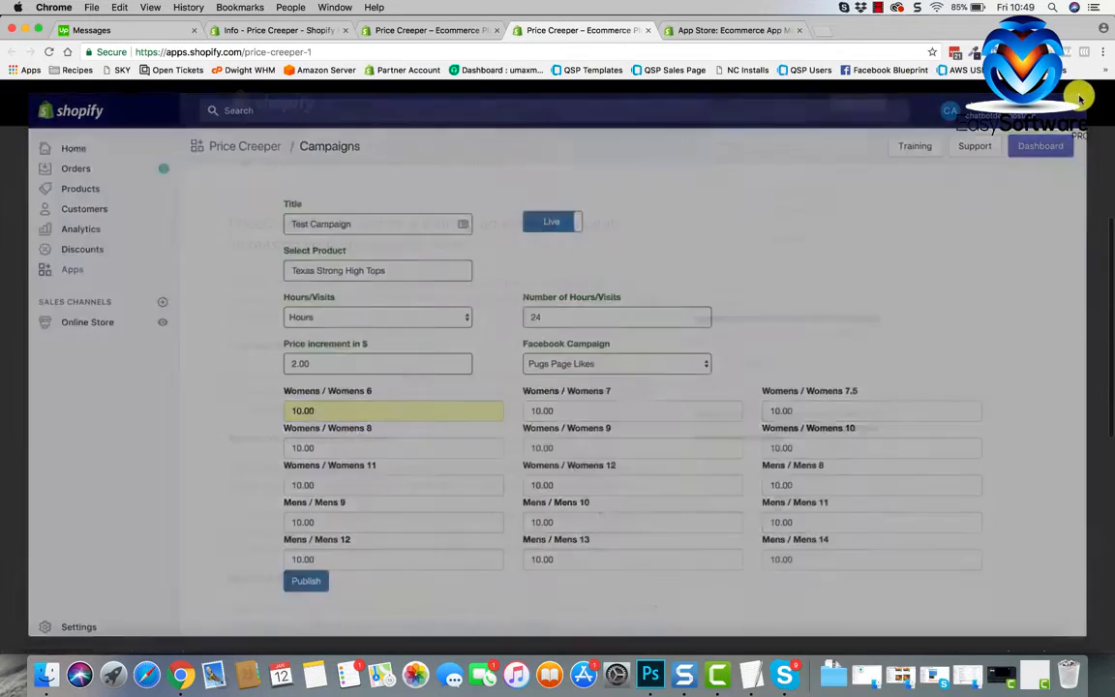
Return to the submission form and inspect the Integrations field and its guidance, leaving the field empty
left_click(402, 27)
scroll(285, 431, "down", 5)
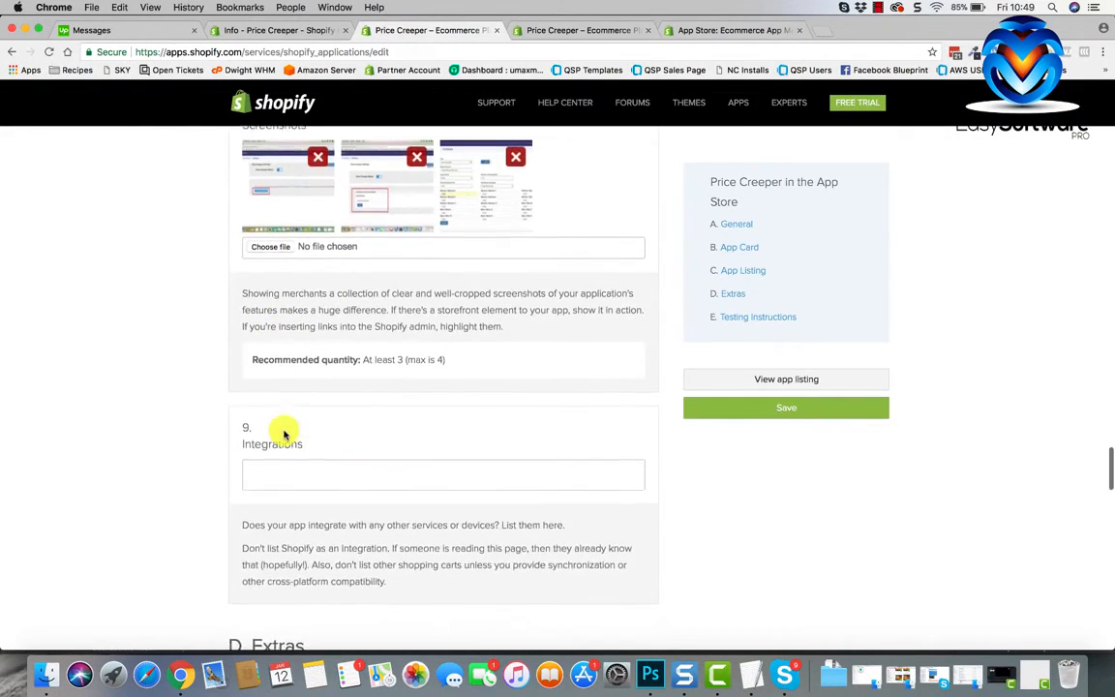
left_click(354, 380)
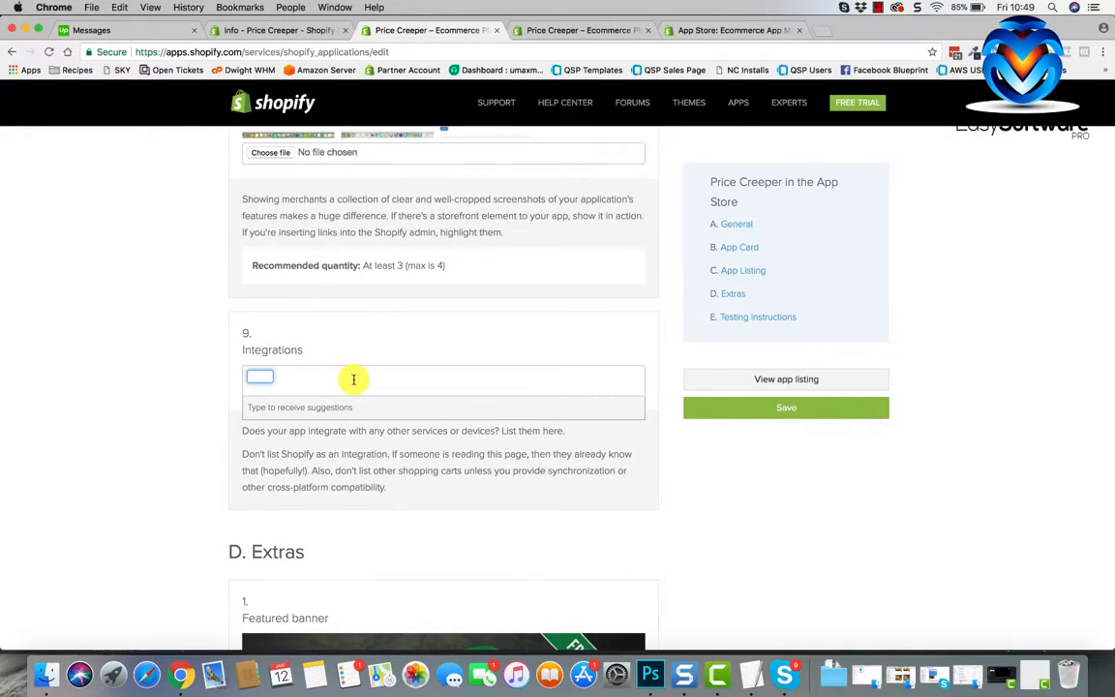
left_click(113, 344)
Examine the Featured banner section under Extras, including the uploaded banner image and the banner guidelines
scroll(396, 572, "down", 3)
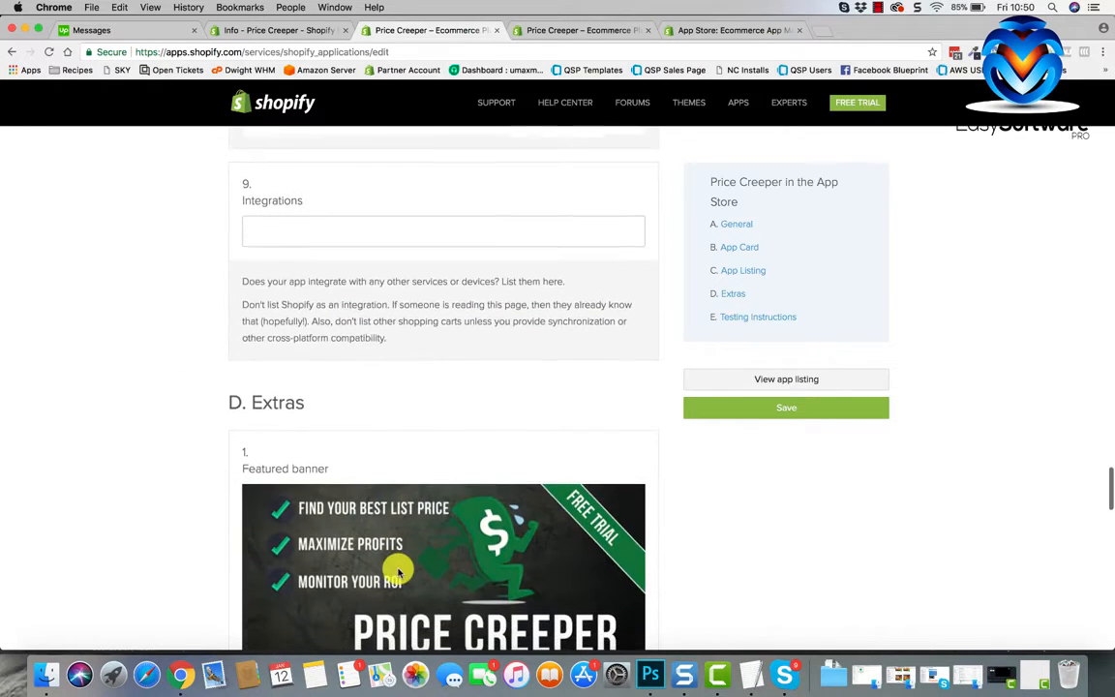
scroll(397, 572, "down", 4)
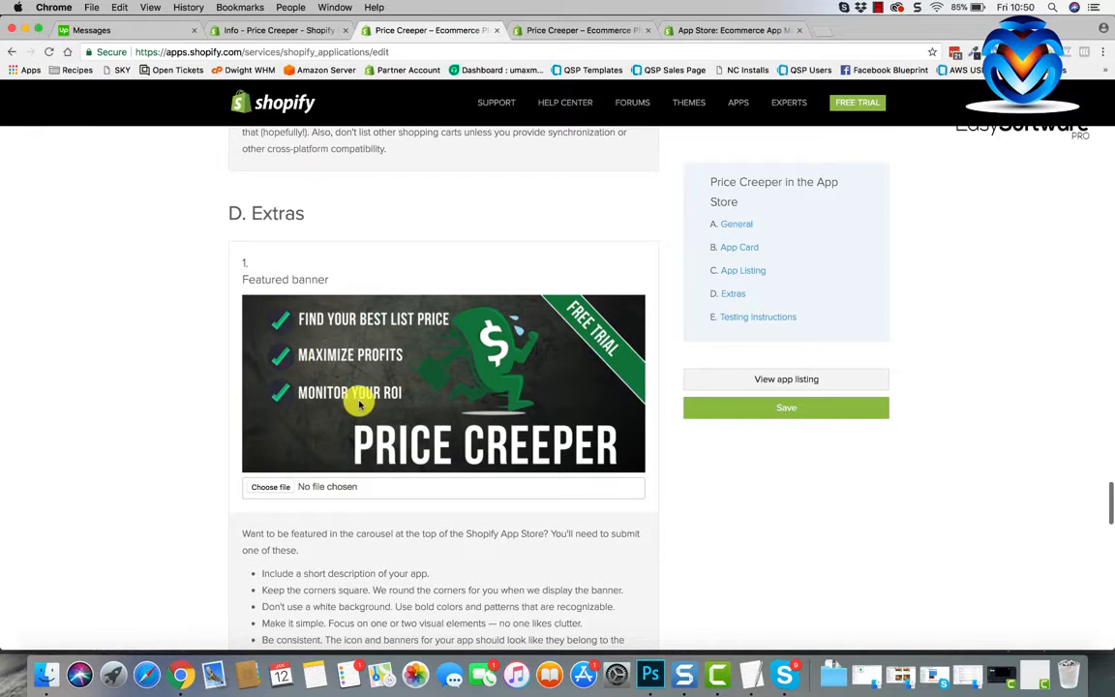
scroll(358, 405, "down", 2)
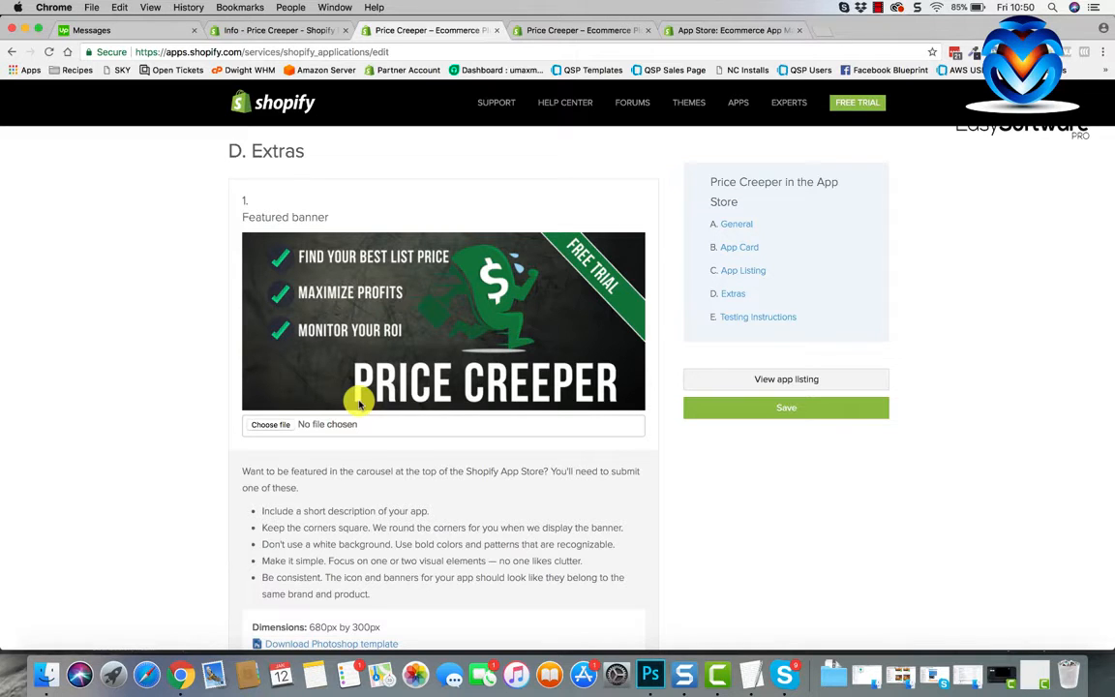
On the App Store home page, examine the featured banner carousel, the New and Noteworthy apps and the Product Sourcing app cards
left_click(705, 29)
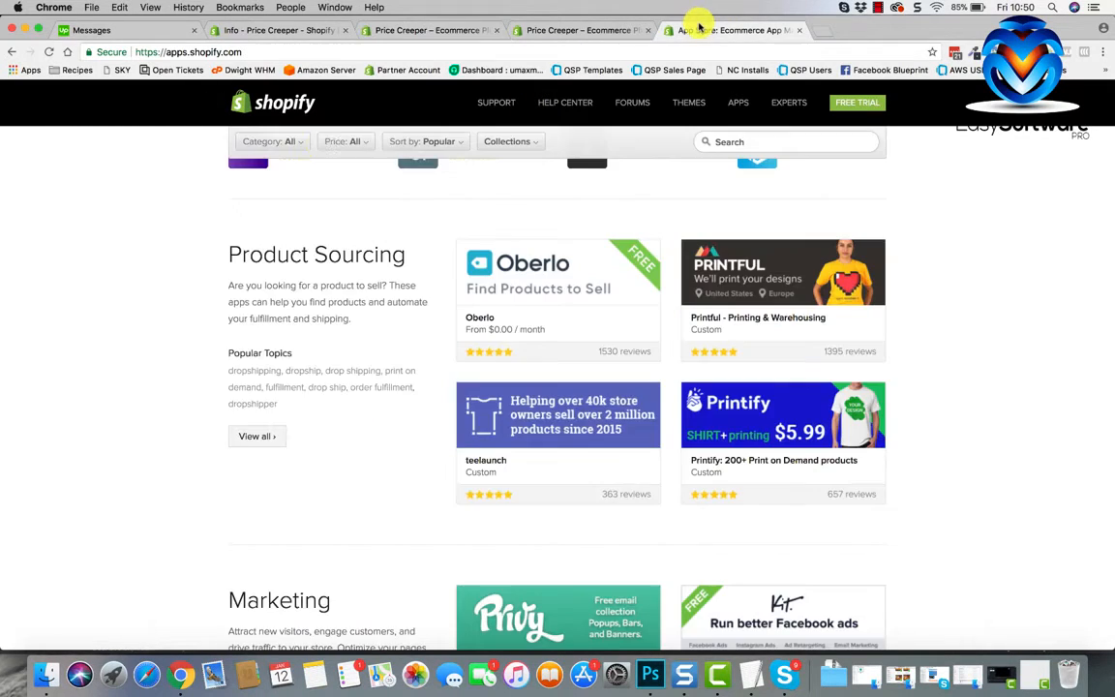
scroll(215, 203, "up", 10)
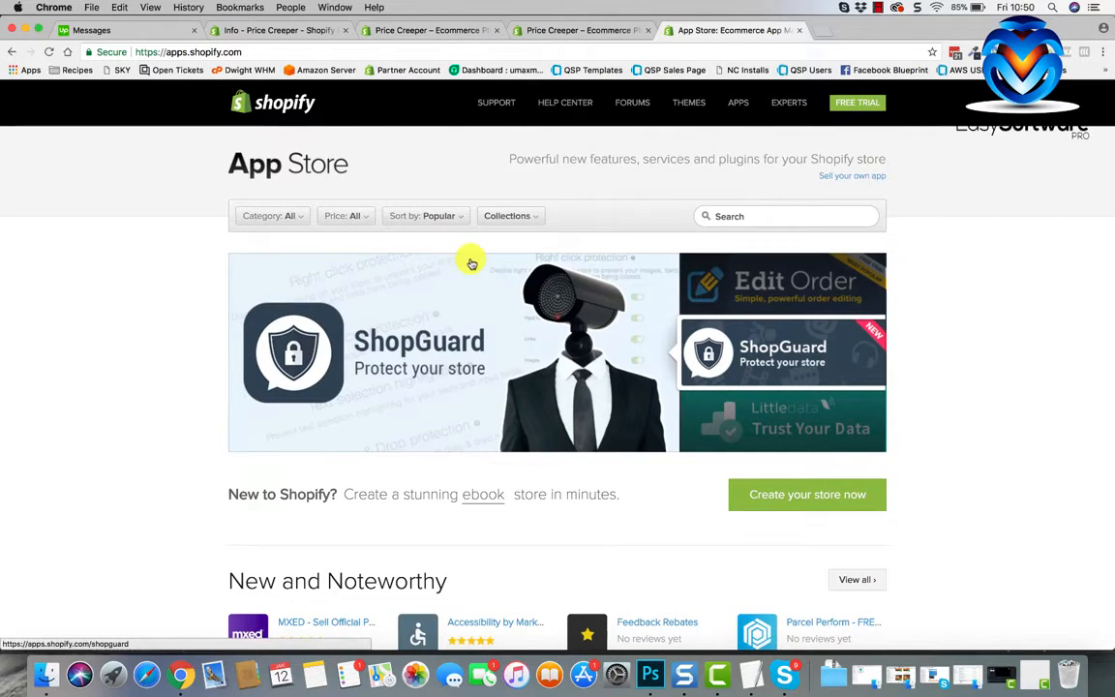
scroll(124, 388, "down", 2)
scroll(124, 387, "up", 1)
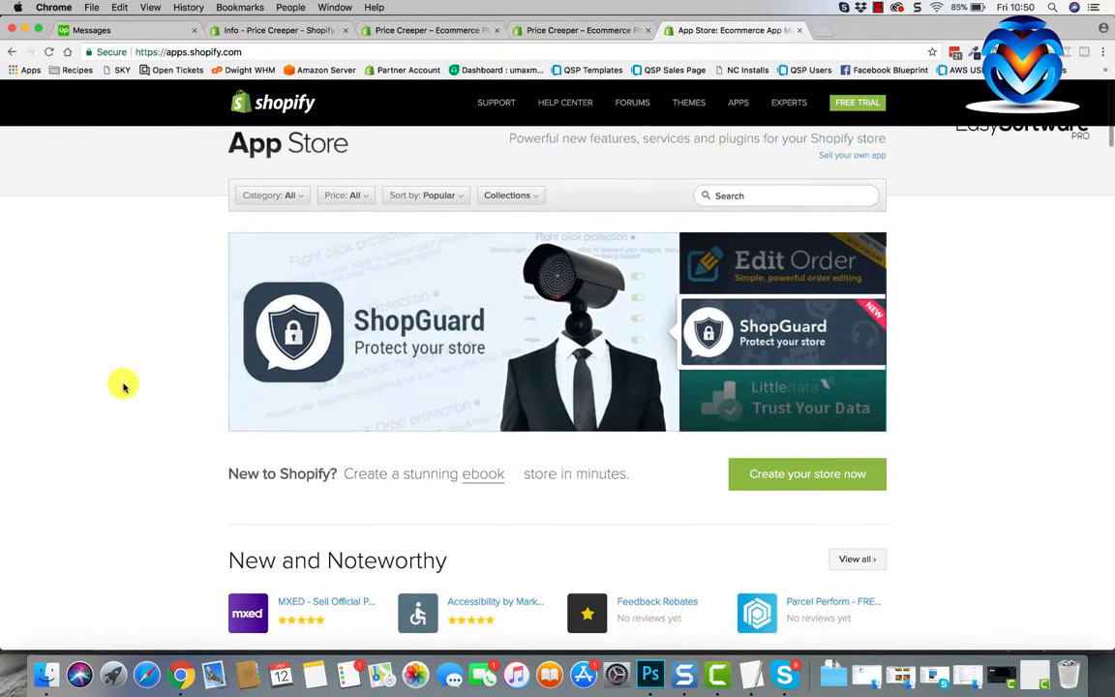
scroll(179, 423, "down", 1)
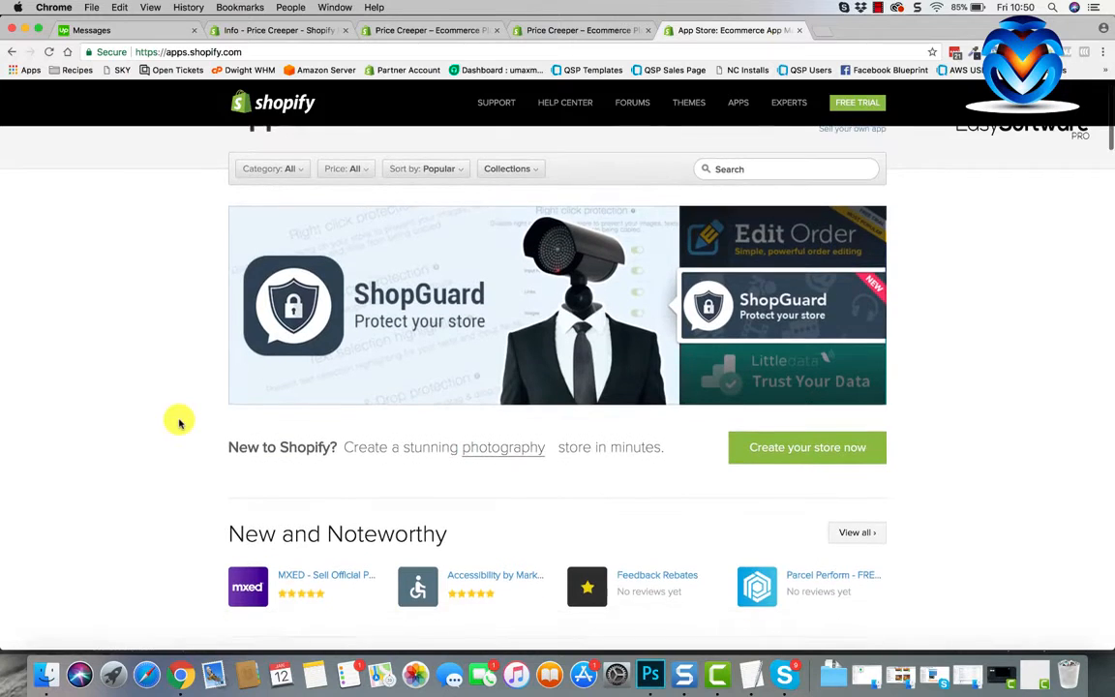
scroll(179, 423, "down", 5)
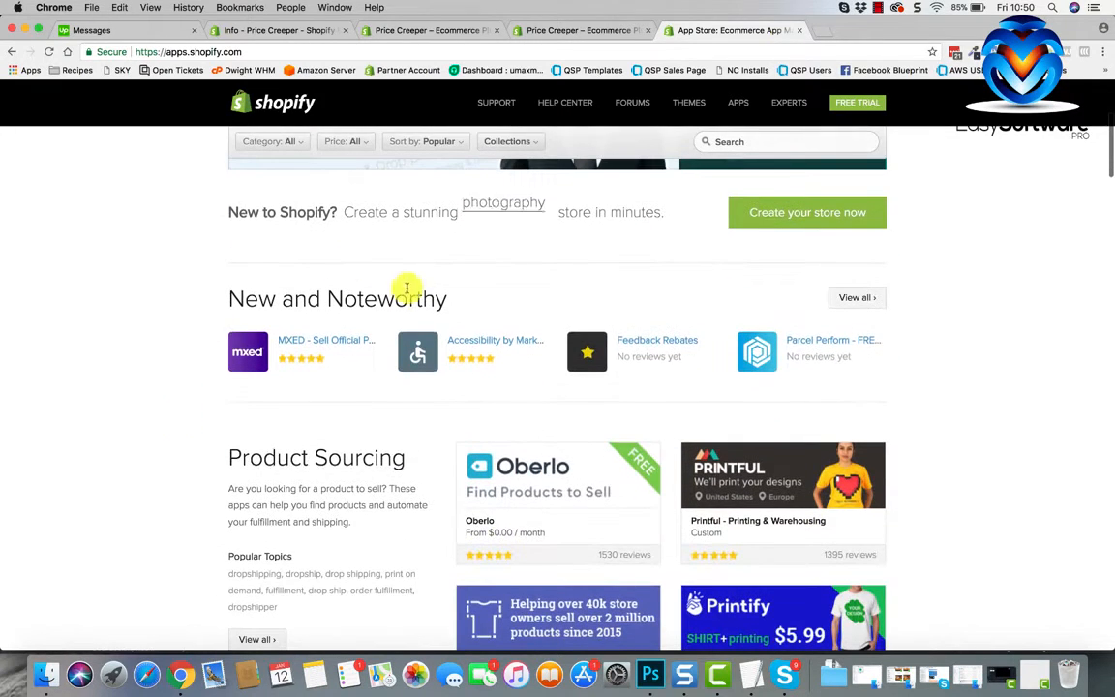
scroll(391, 334, "down", 4)
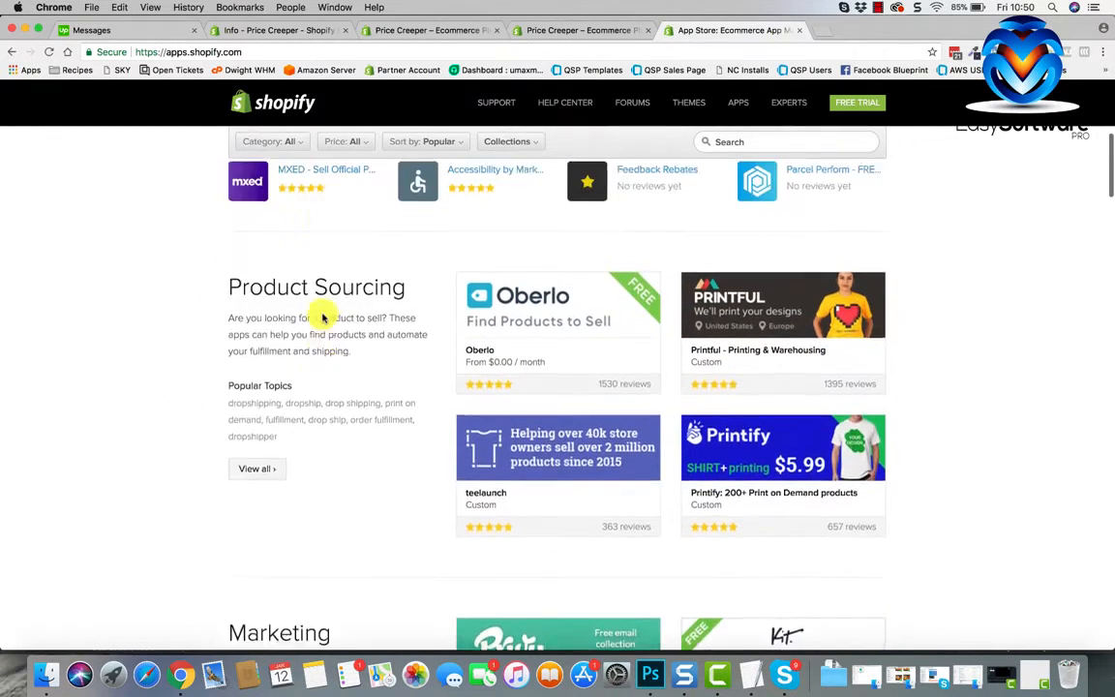
scroll(323, 317, "up", 2)
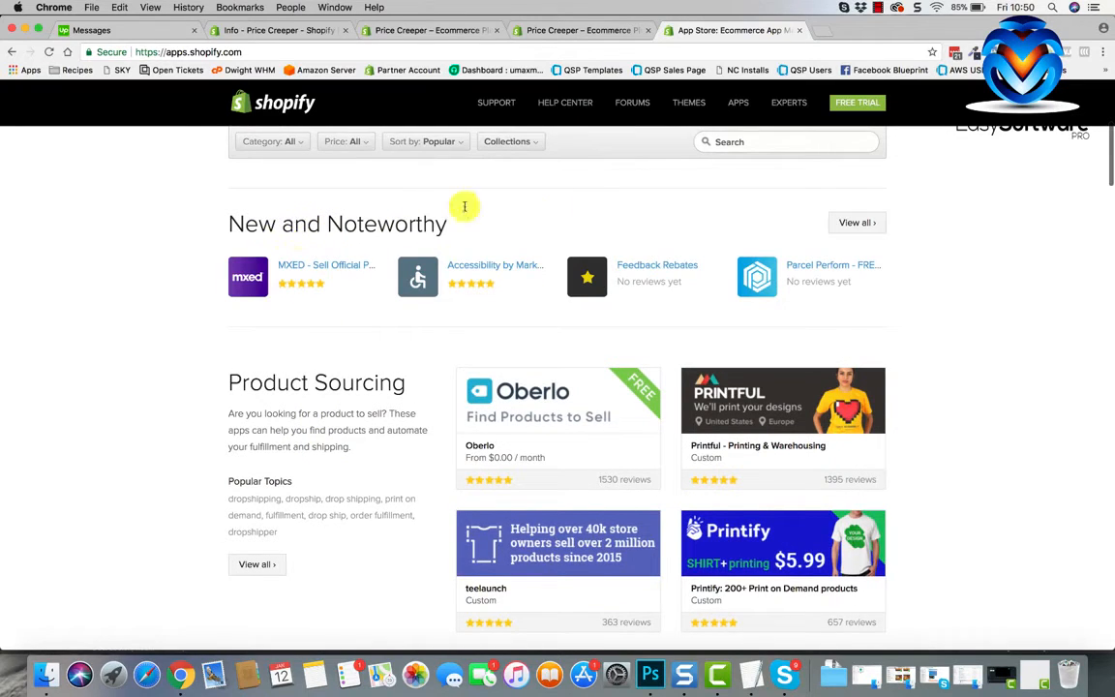
scroll(578, 276, "down", 4)
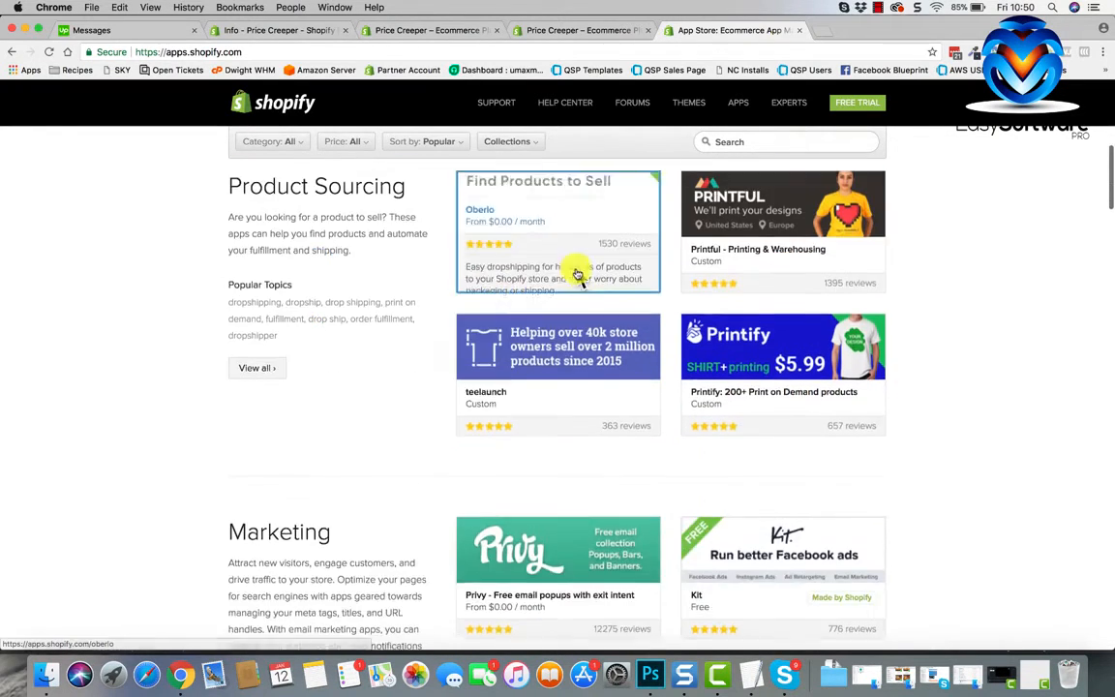
Return to the Price Creeper submission form and inspect the Search terms field under Extras, leaving it empty
scroll(578, 276, "up", 5)
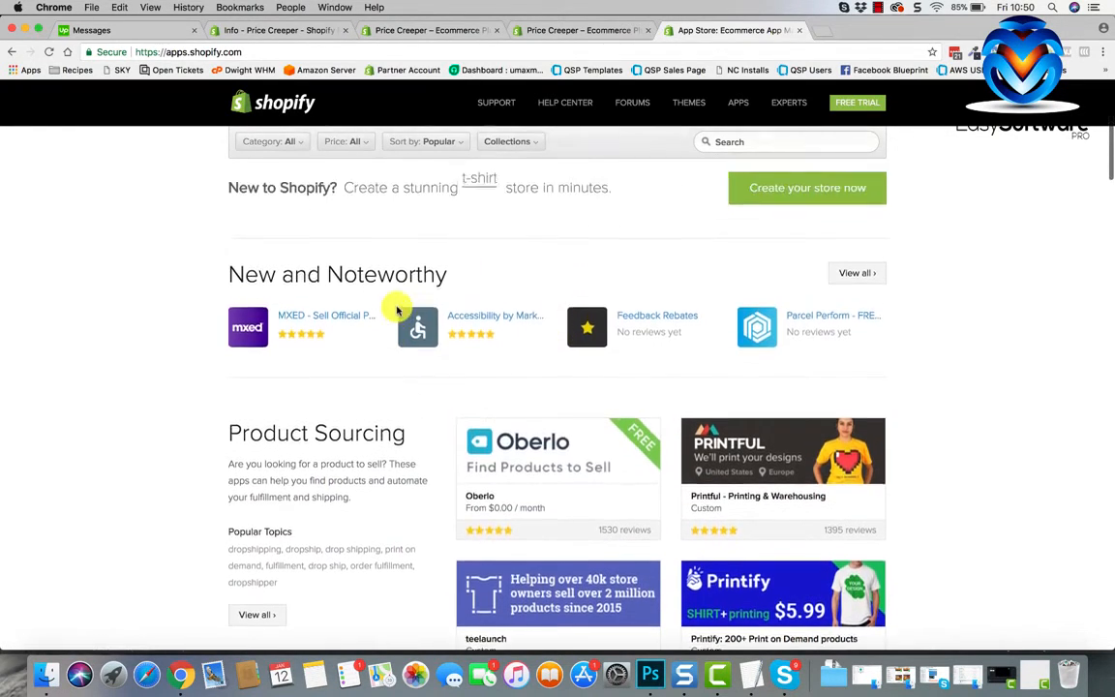
left_click(436, 32)
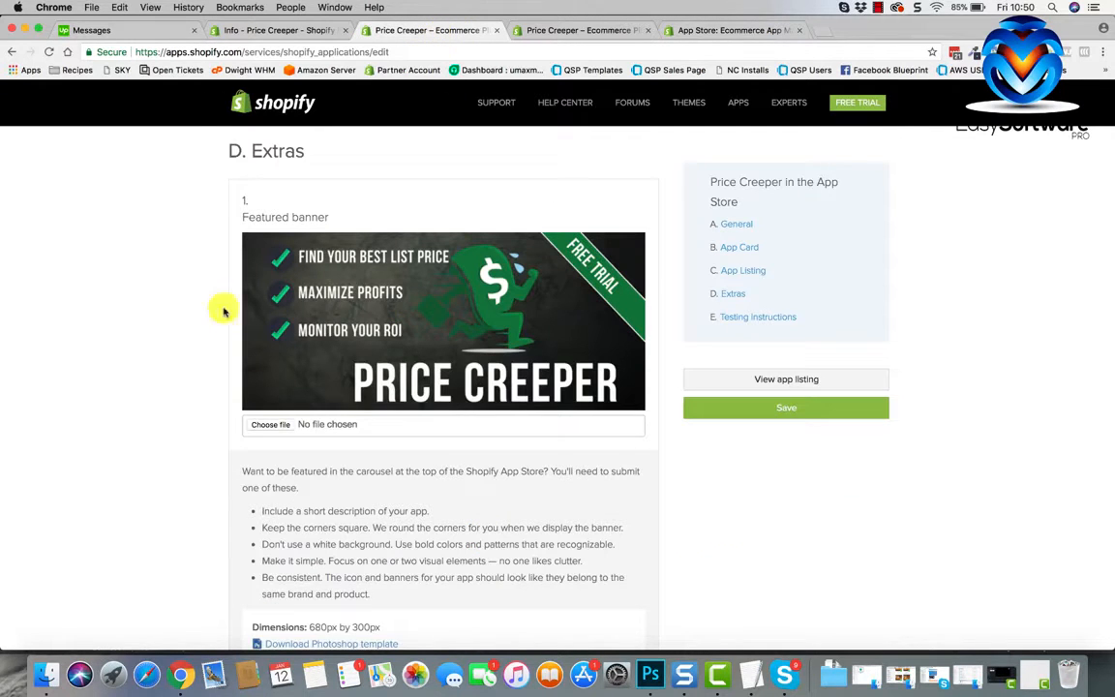
scroll(179, 440, "down", 5)
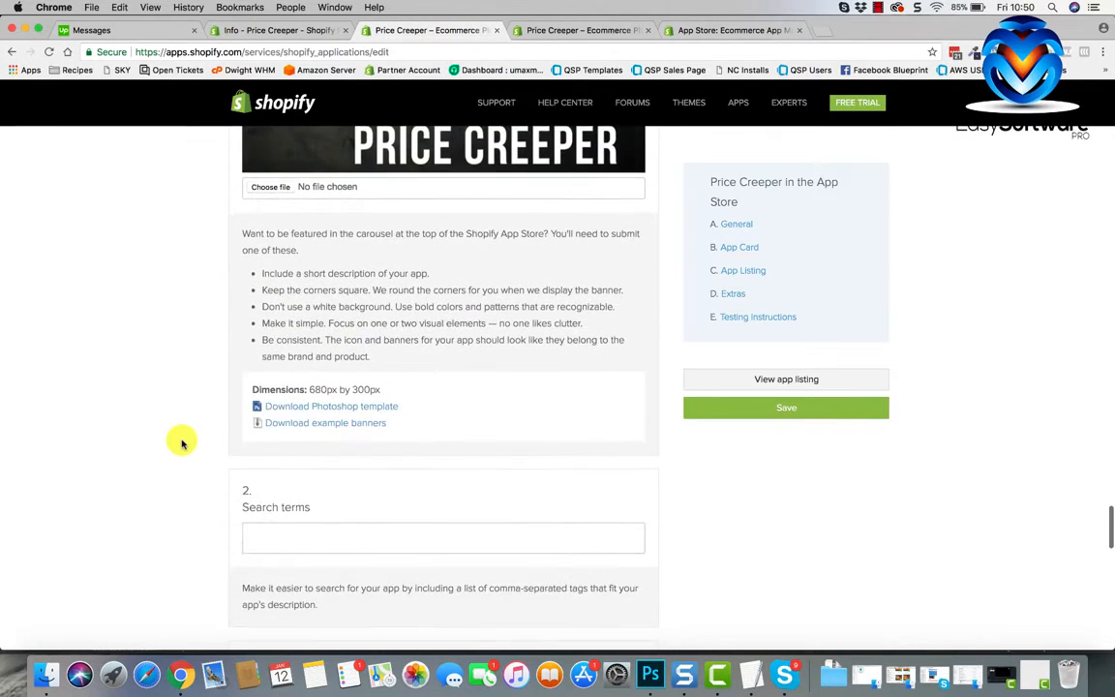
scroll(179, 441, "down", 5)
left_click(301, 313)
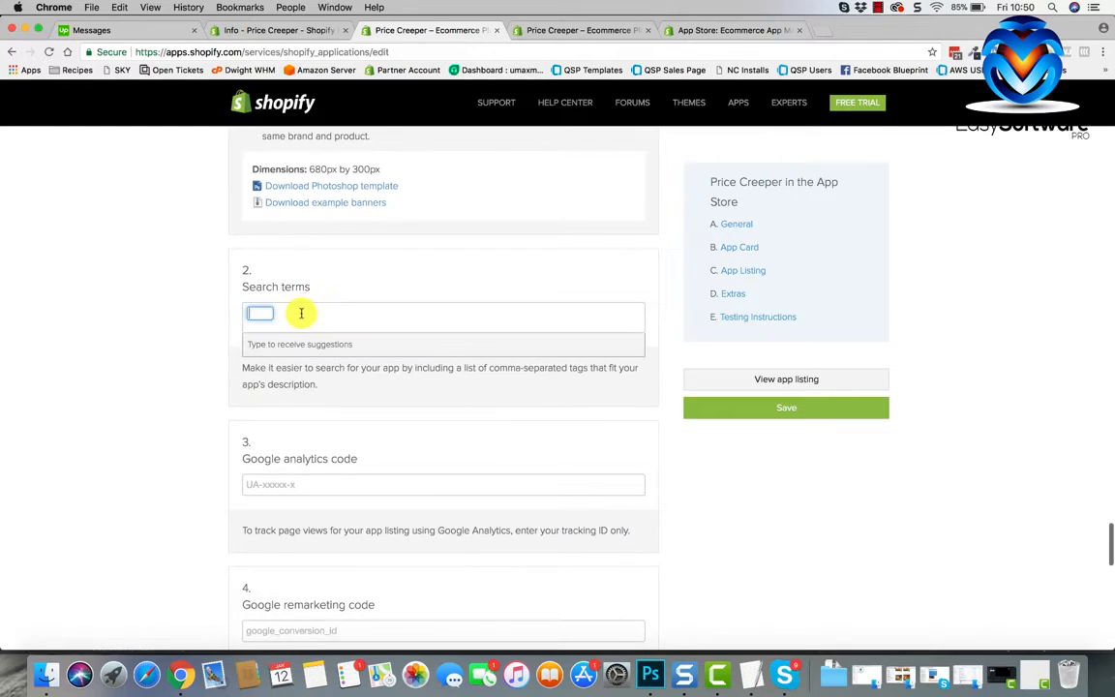
left_click(212, 329)
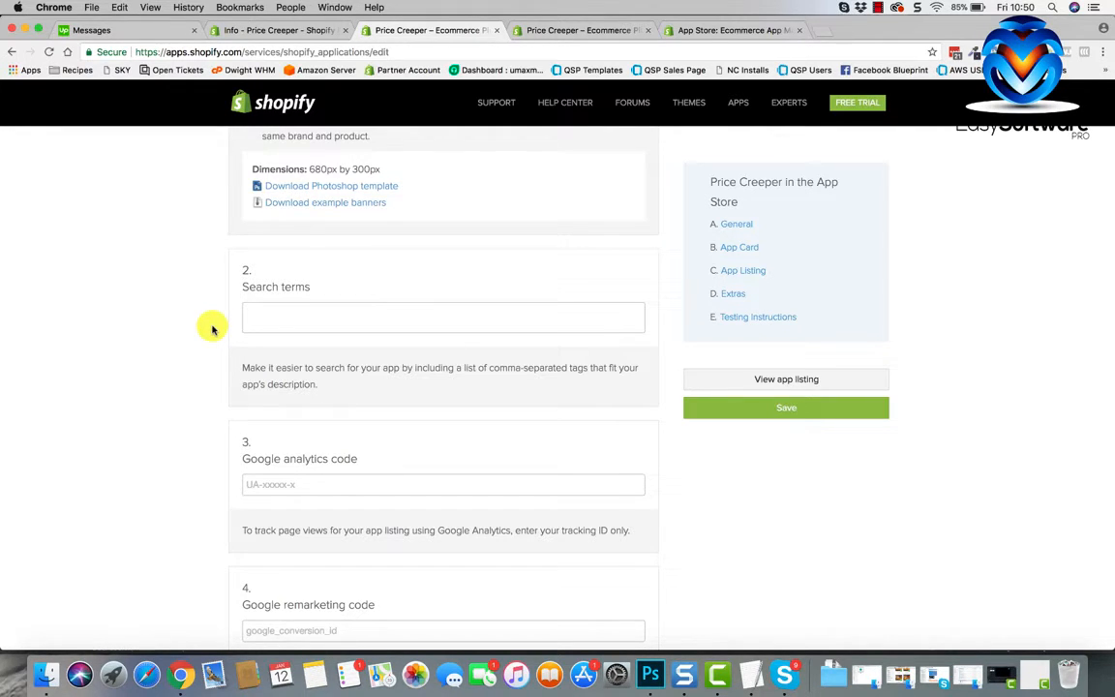
Examine the Google analytics, Google remarketing and AdRoll retargeting code fields and their guidance, without entering any codes
scroll(307, 329, "down", 5)
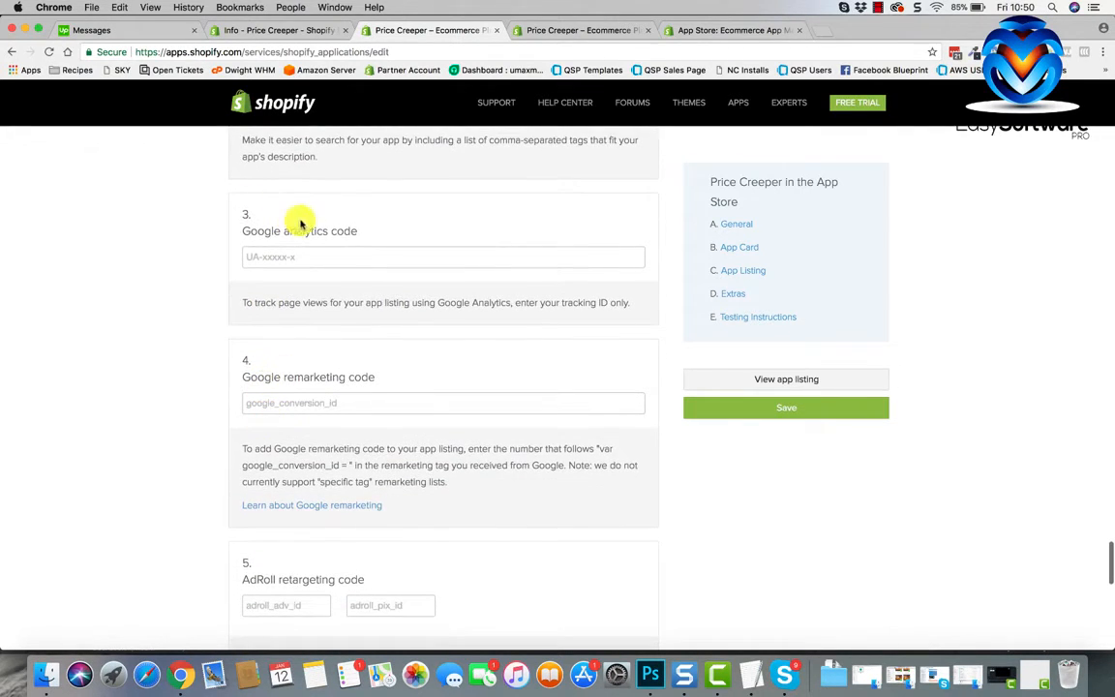
scroll(271, 356, "down", 2)
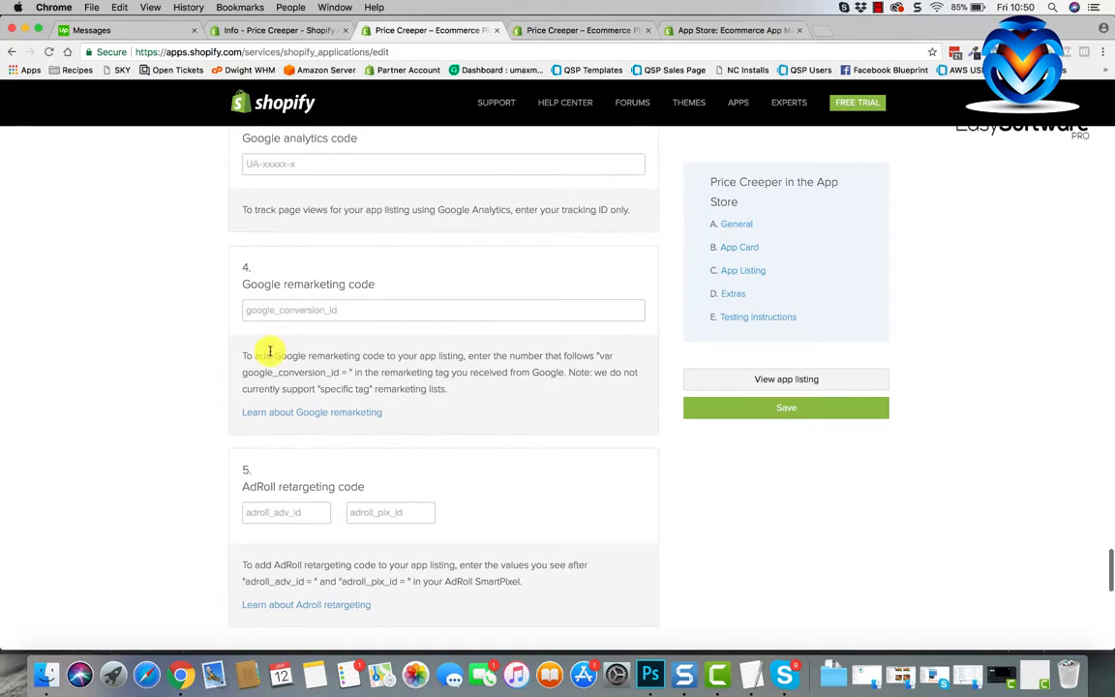
left_click_drag(241, 489, 385, 489)
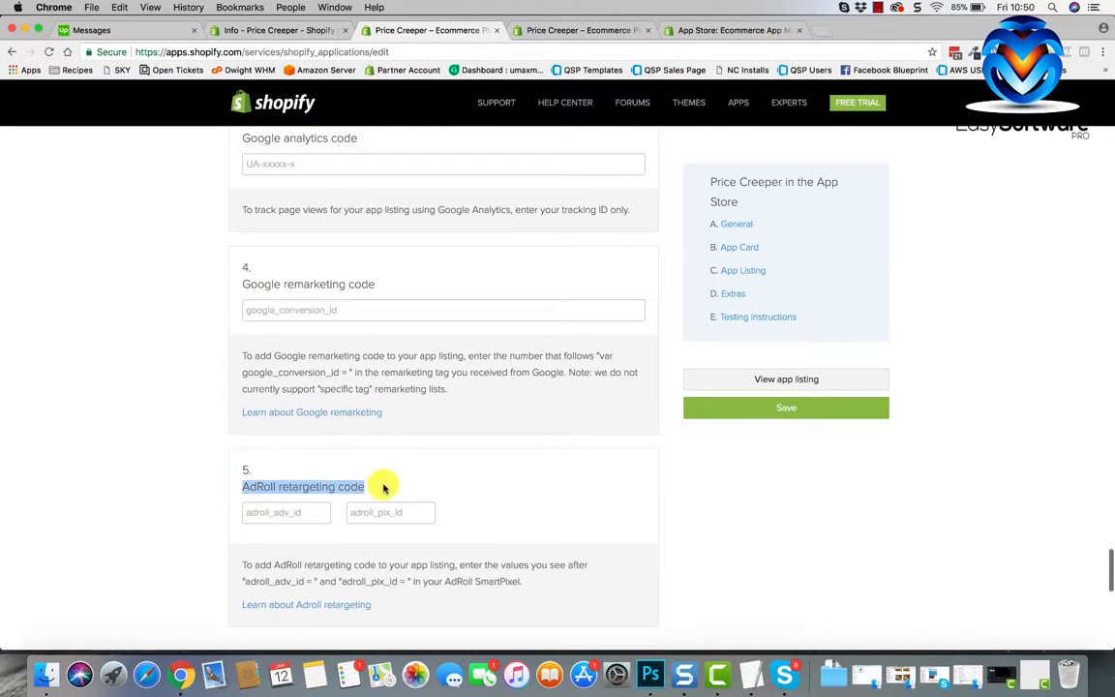
scroll(383, 488, "down", 3)
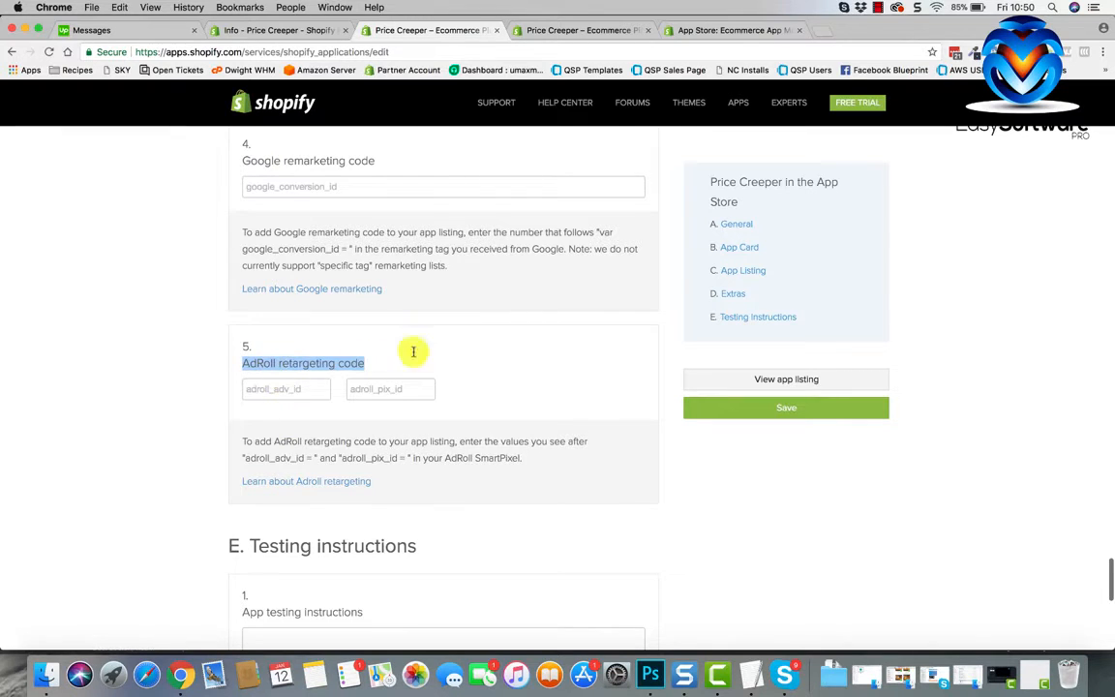
scroll(416, 331, "down", 1)
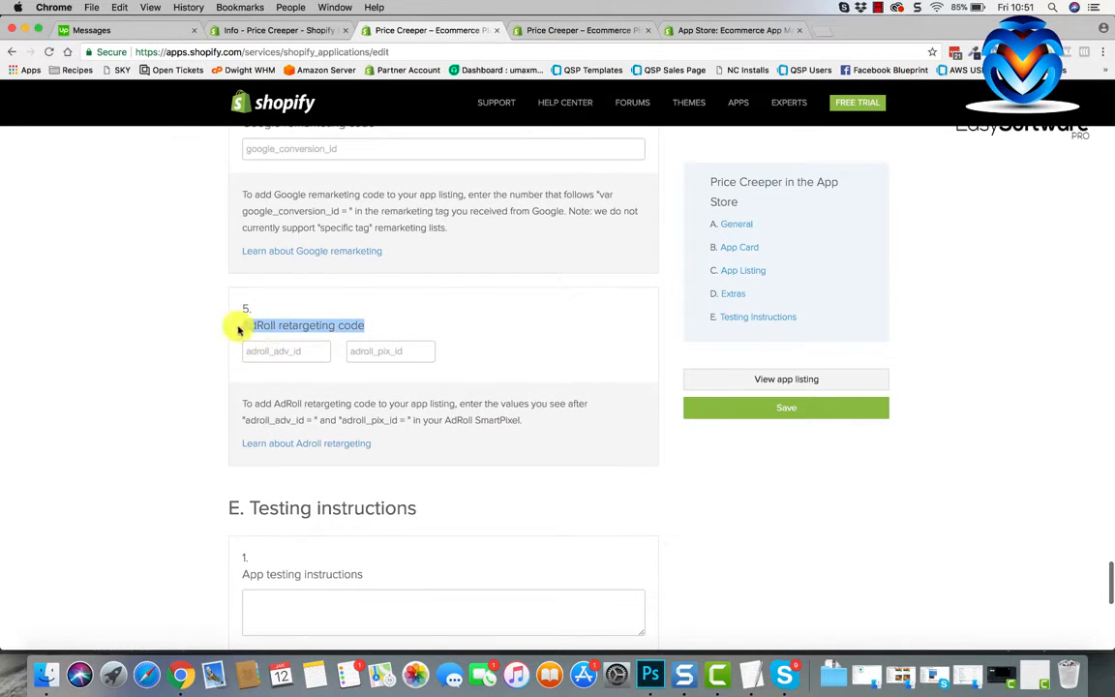
left_click(287, 354)
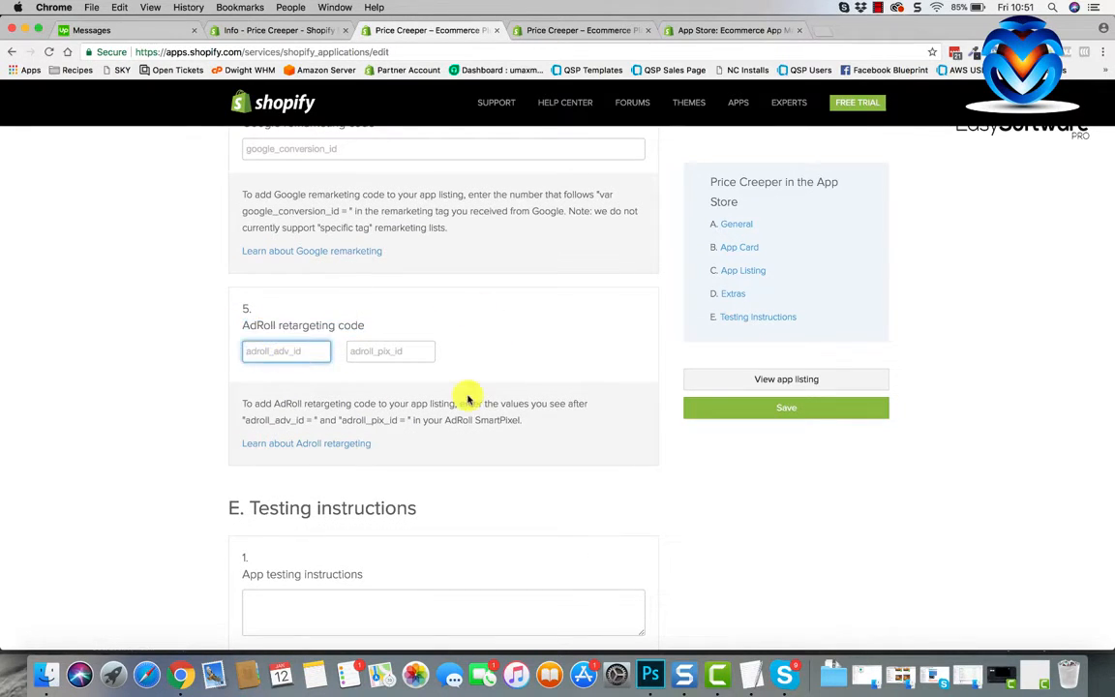
Inspect the App testing instructions field and the end of the form, leaving the field empty and the form unsaved
scroll(468, 400, "down", 2)
scroll(535, 467, "down", 4)
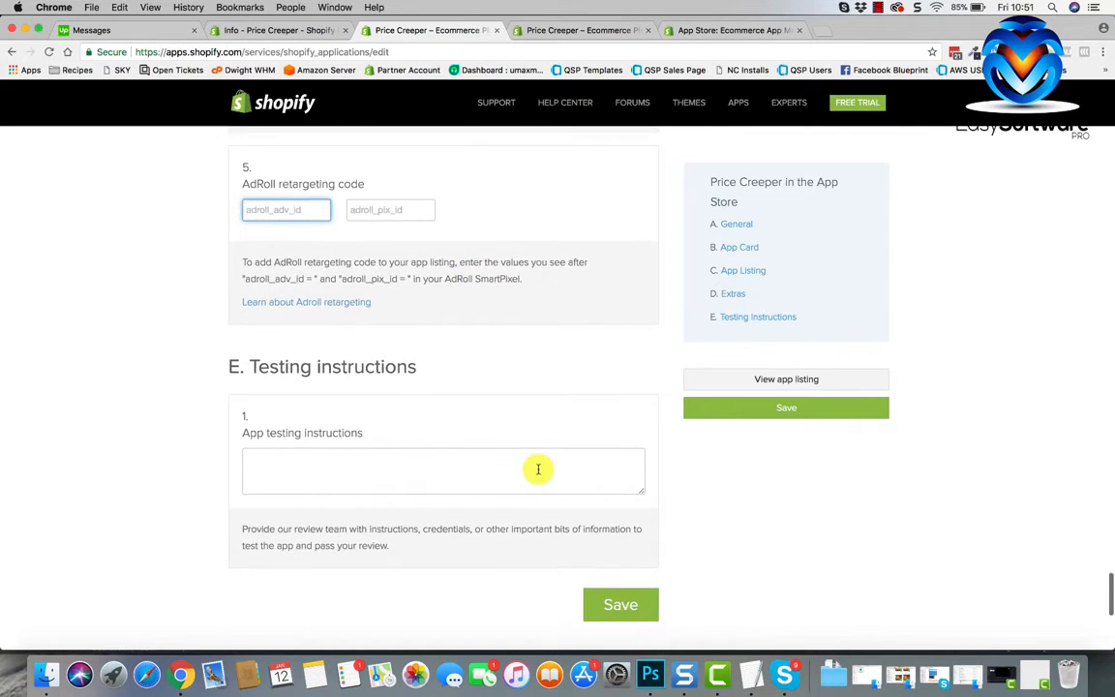
left_click(262, 353)
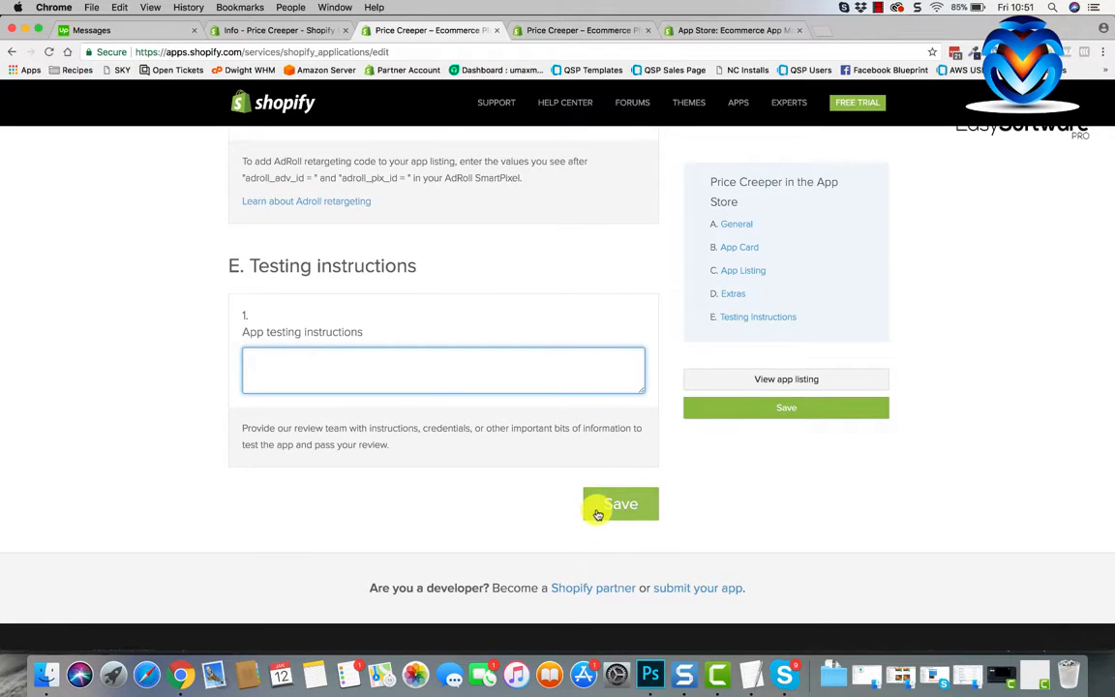
scroll(572, 423, "up", 4)
scroll(567, 423, "down", 8)
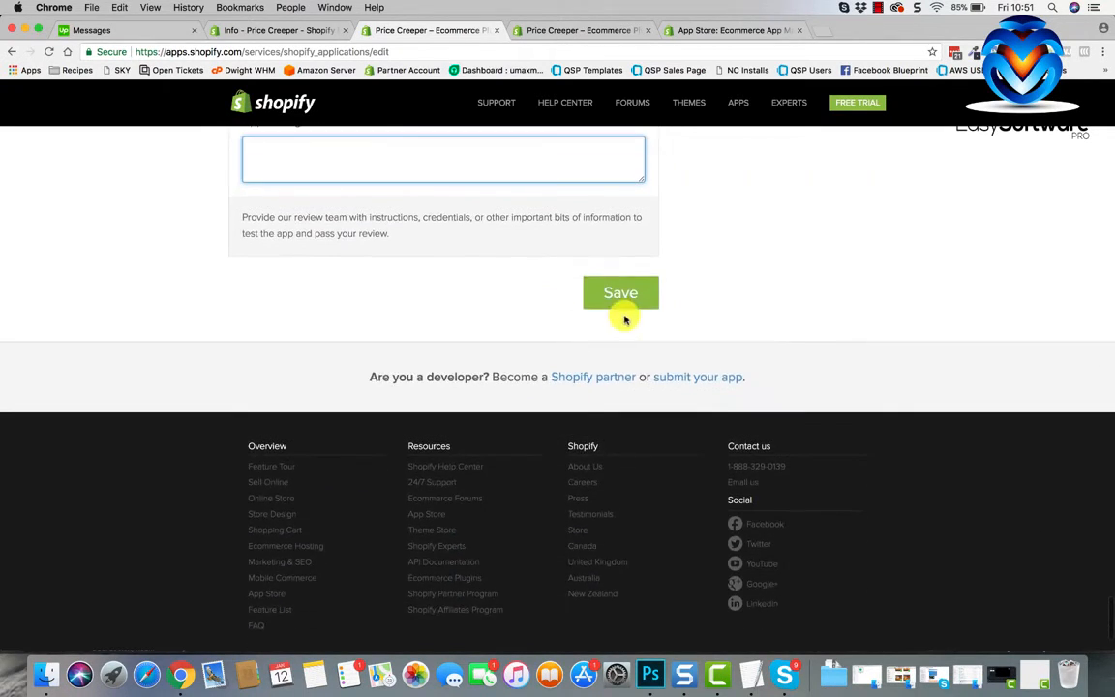
scroll(625, 319, "up", 5)
scroll(624, 320, "down", 3)
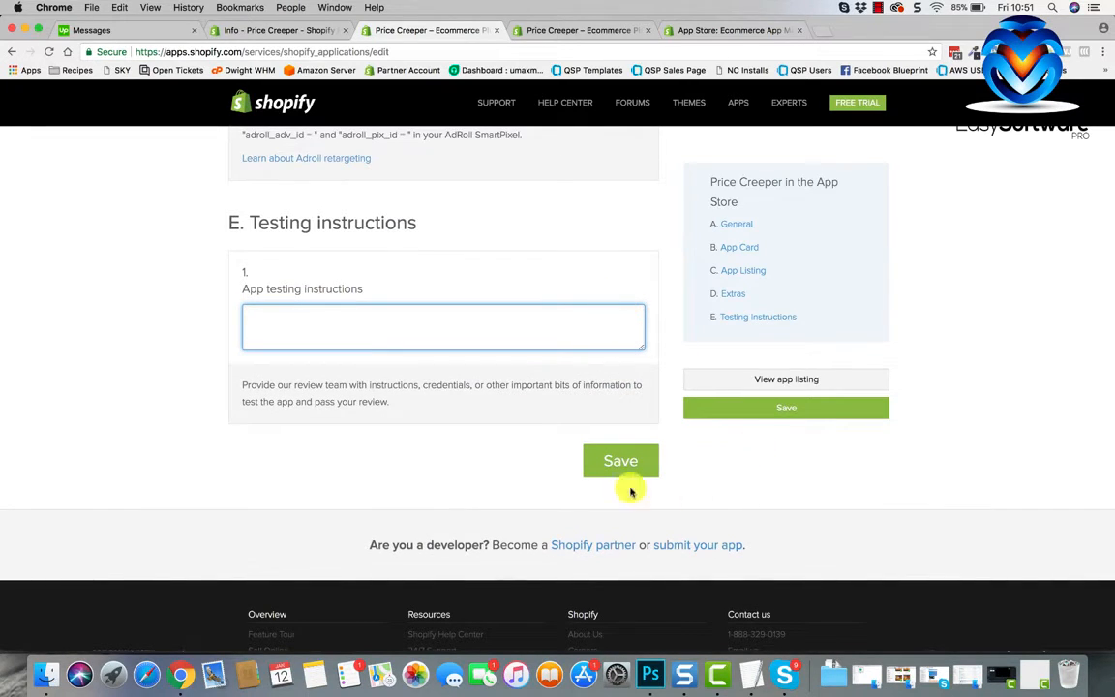
Go back to the start of the form and review the instructions and option for submitting the listing for publication
scroll(674, 376, "up", 10)
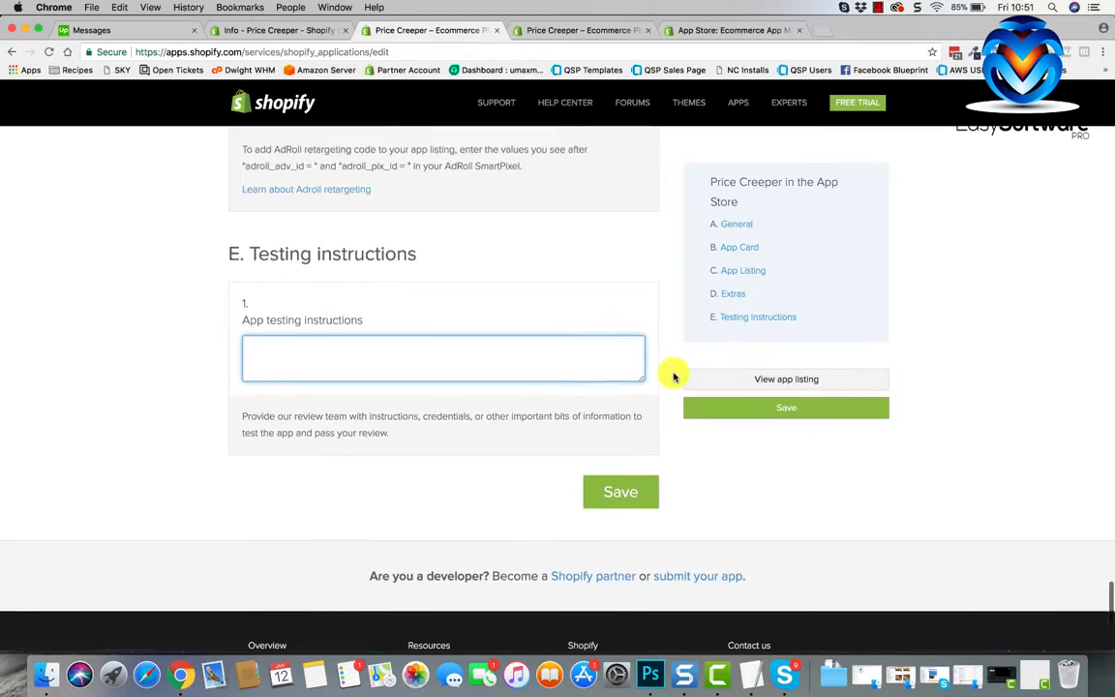
scroll(675, 377, "up", 15)
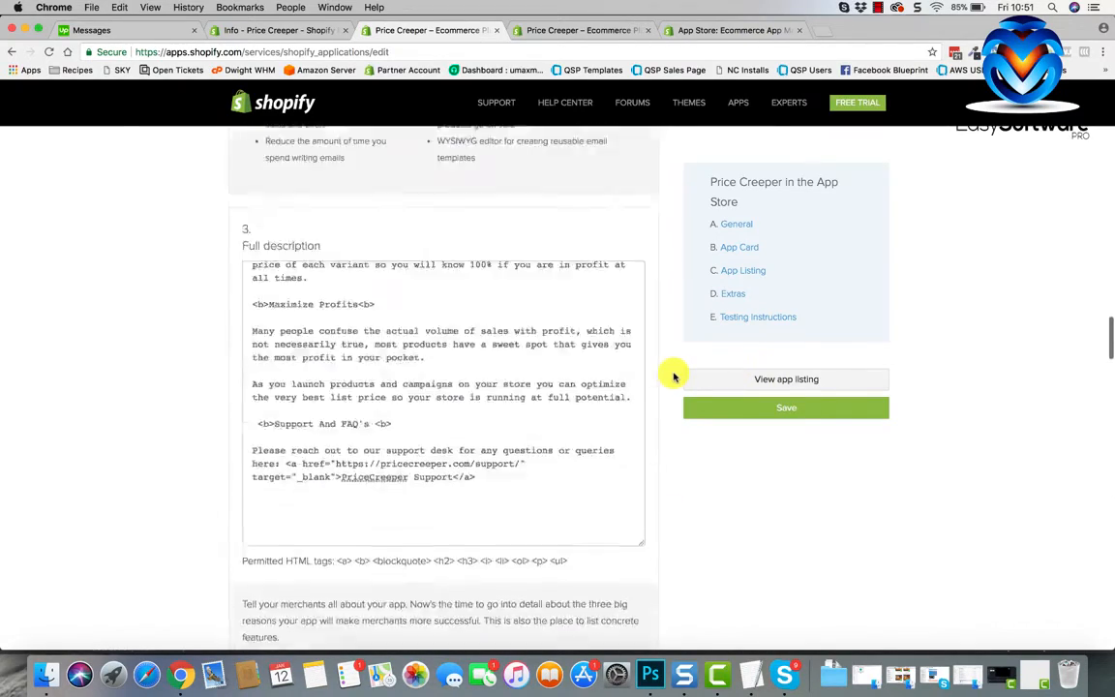
scroll(675, 376, "up", 3)
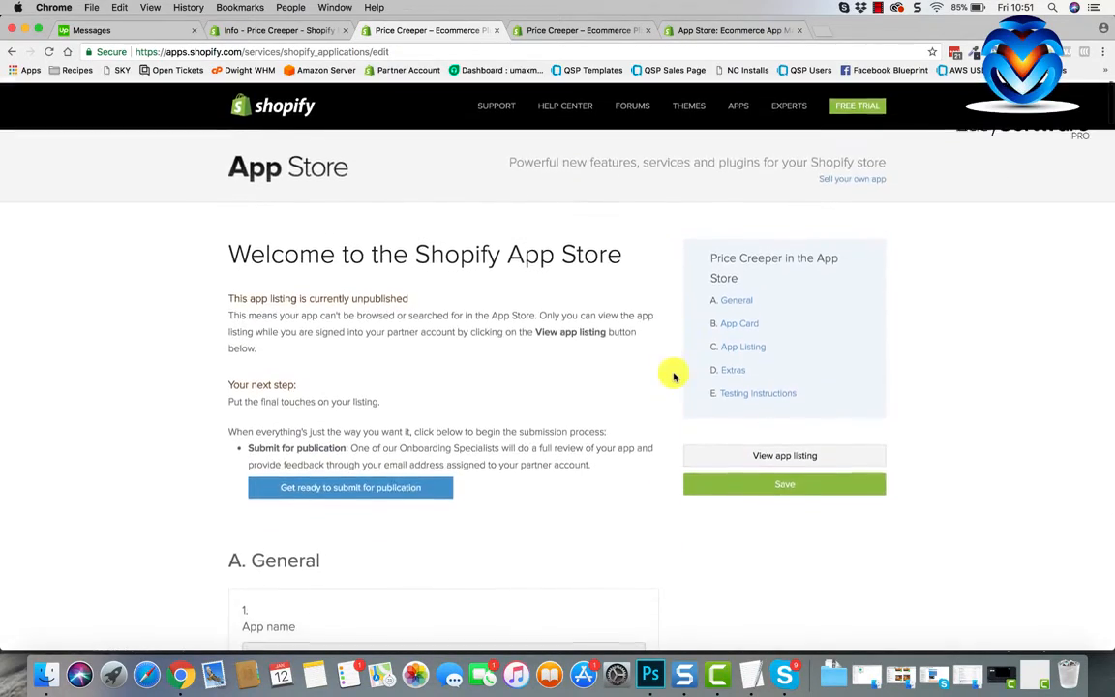
scroll(491, 484, "down", 1)
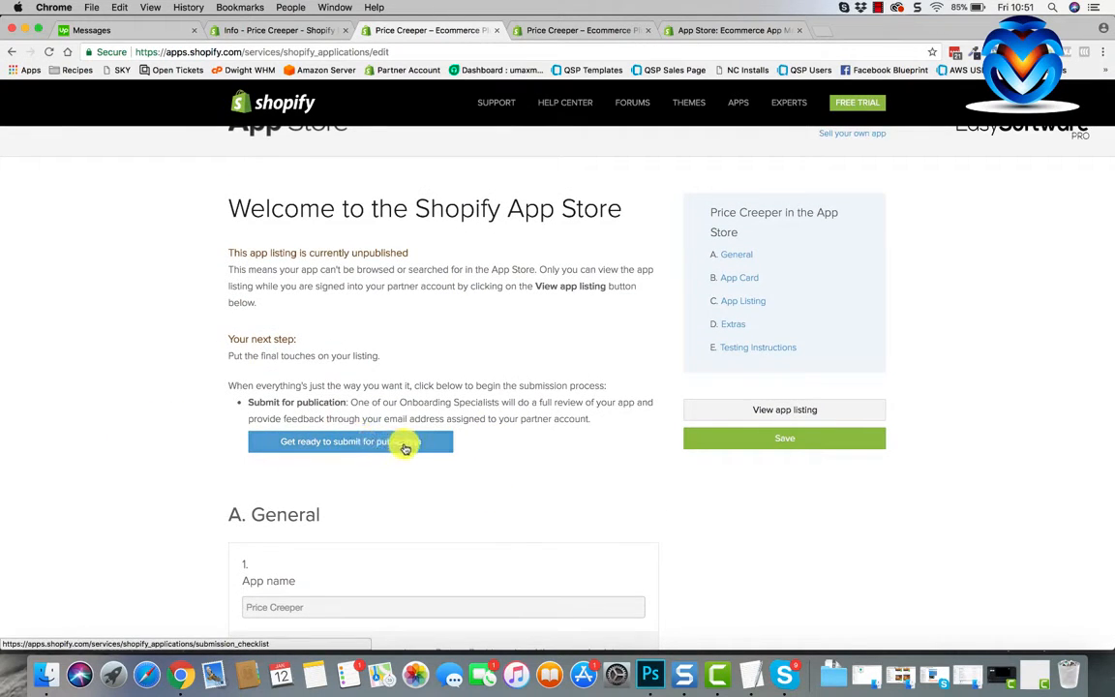
scroll(426, 406, "up", 1)
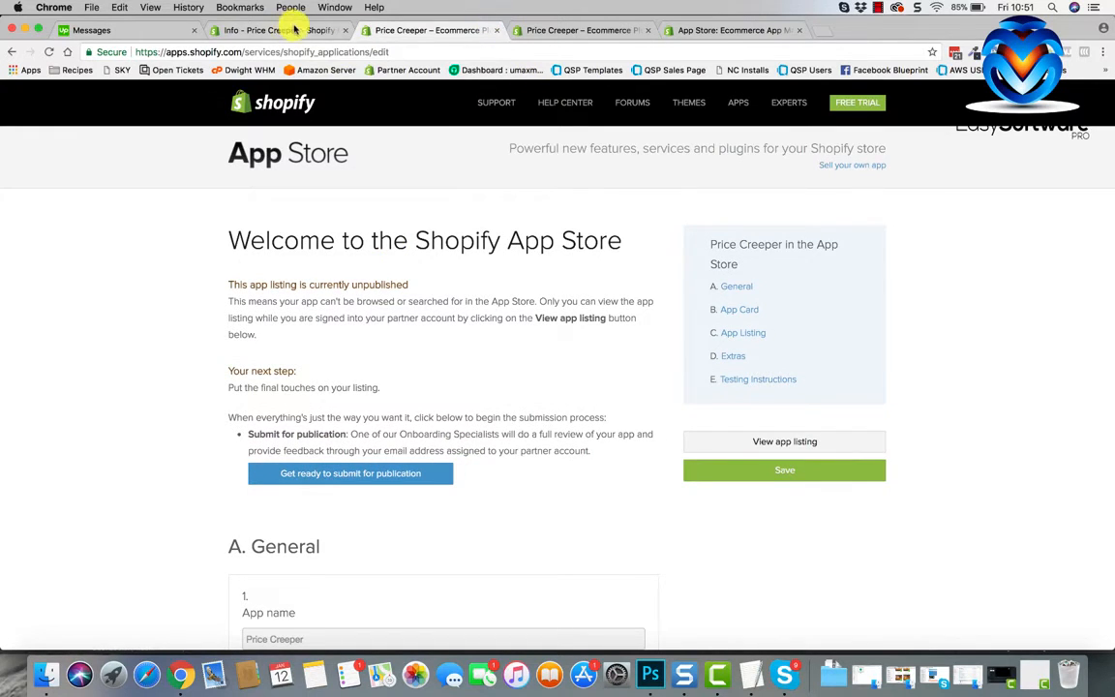
From the Price Creeper info page, open the app submission form for the Enhanced listing
left_click(260, 23)
left_click(944, 171)
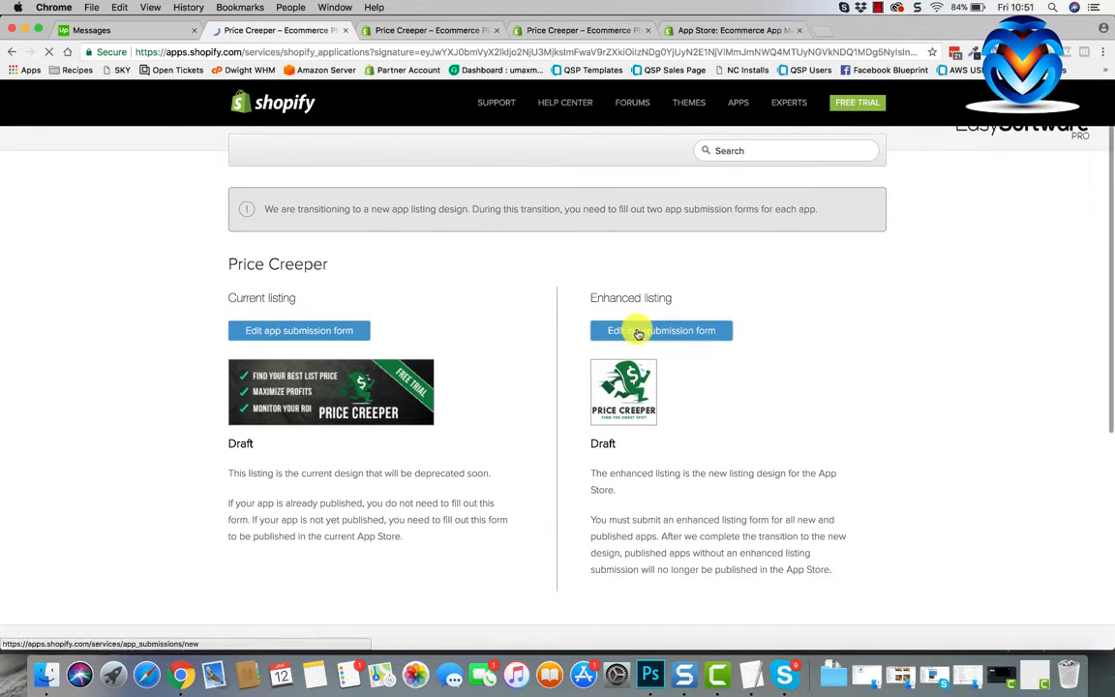
left_click(637, 327)
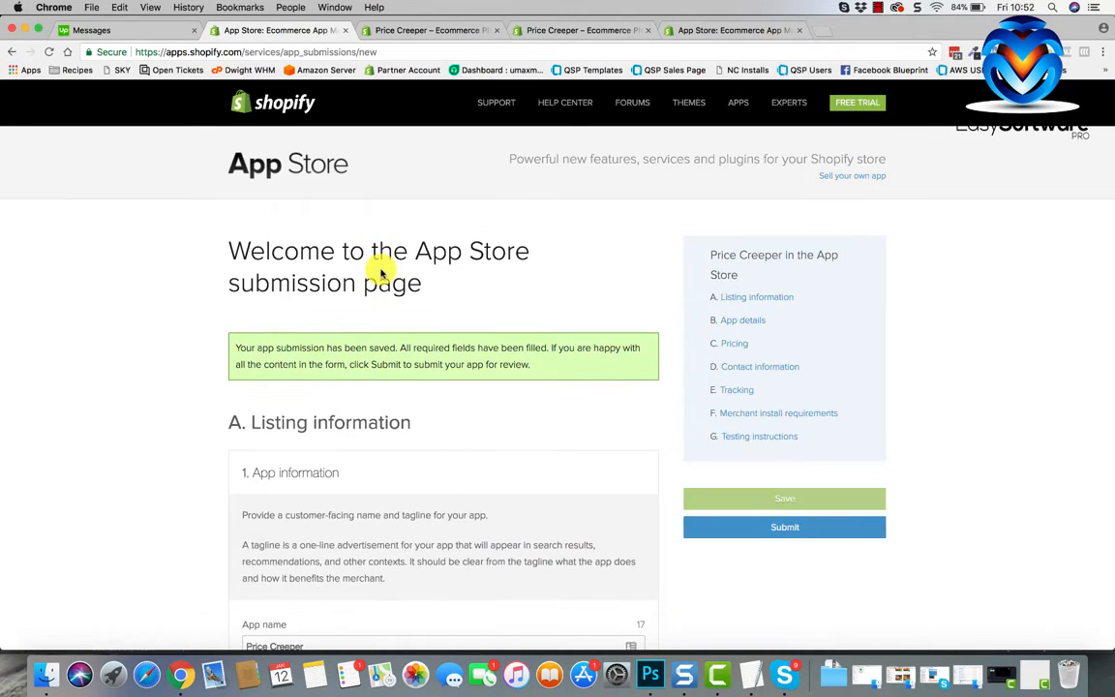
Review the App name, Tagline and App icon entries under Listing information in the enhanced form
scroll(379, 269, "down", 3)
scroll(386, 446, "down", 4)
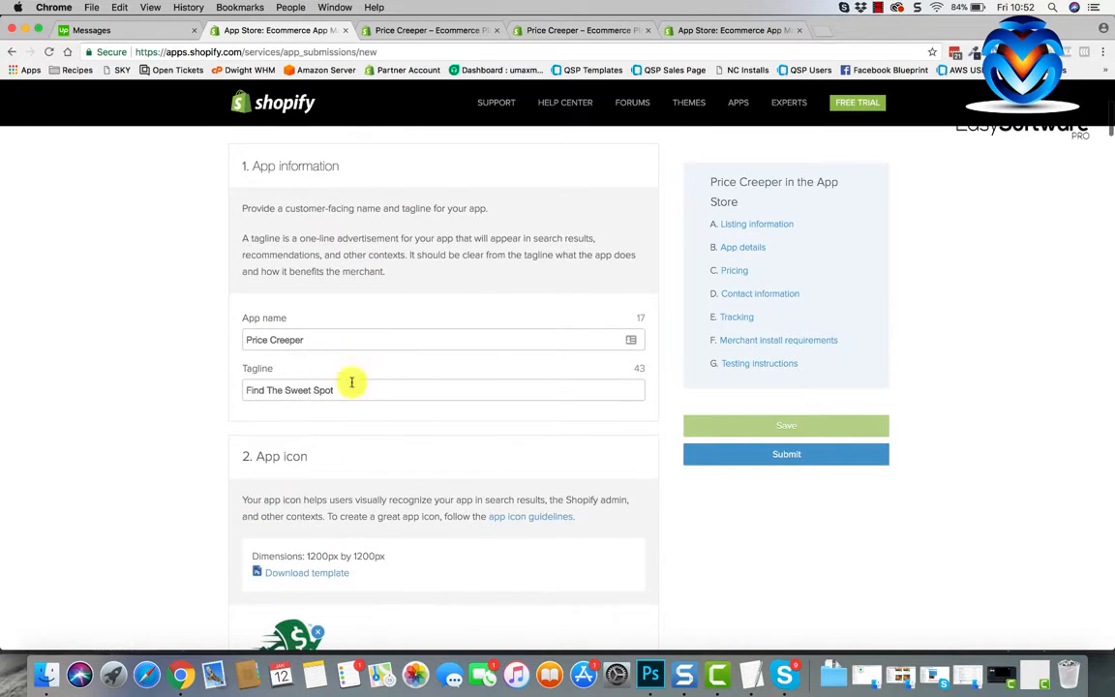
scroll(328, 392, "down", 4)
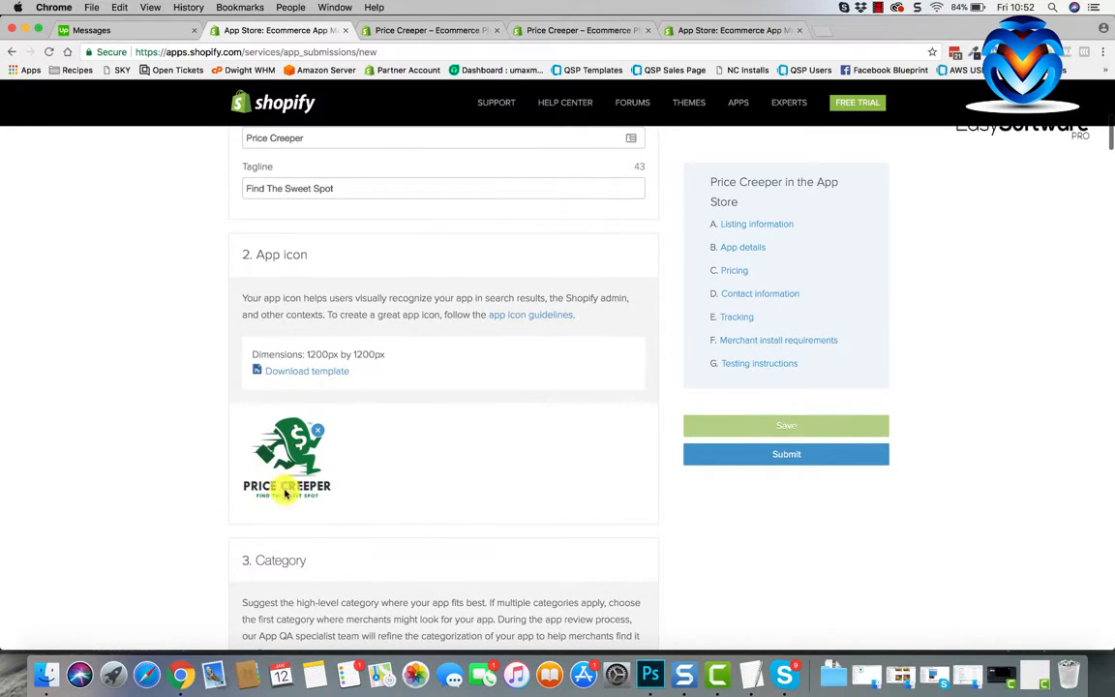
scroll(369, 463, "down", 1)
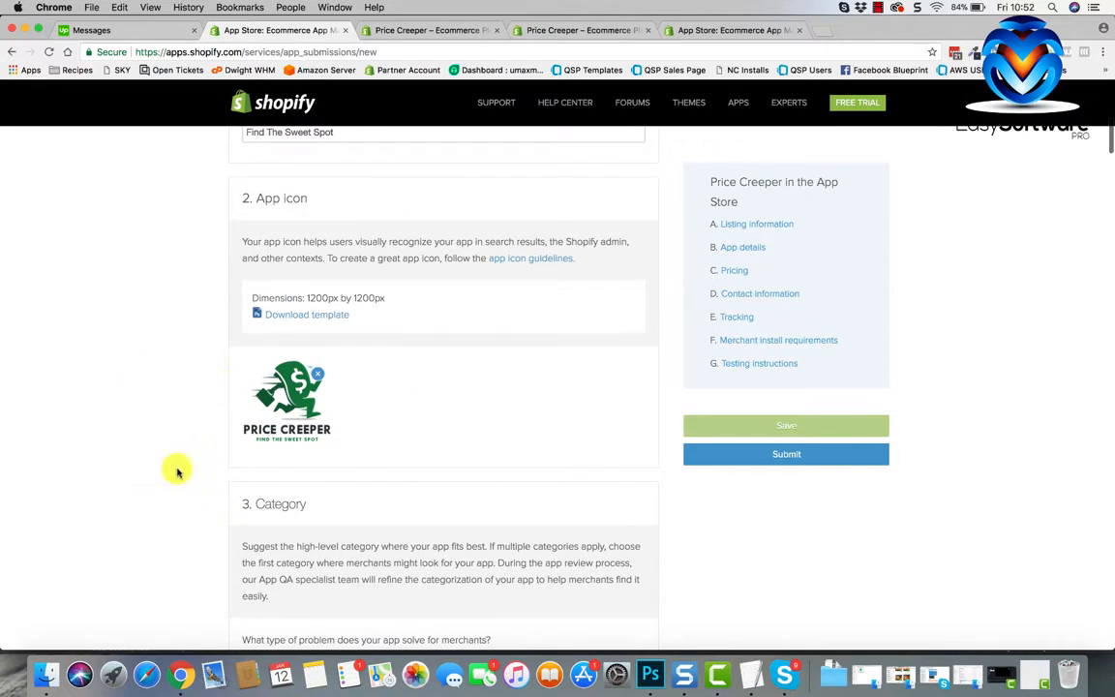
Check the Category choices and the Search terms tags, keeping the category as Sales and conversion optimization
scroll(437, 451, "down", 3)
scroll(438, 455, "down", 3)
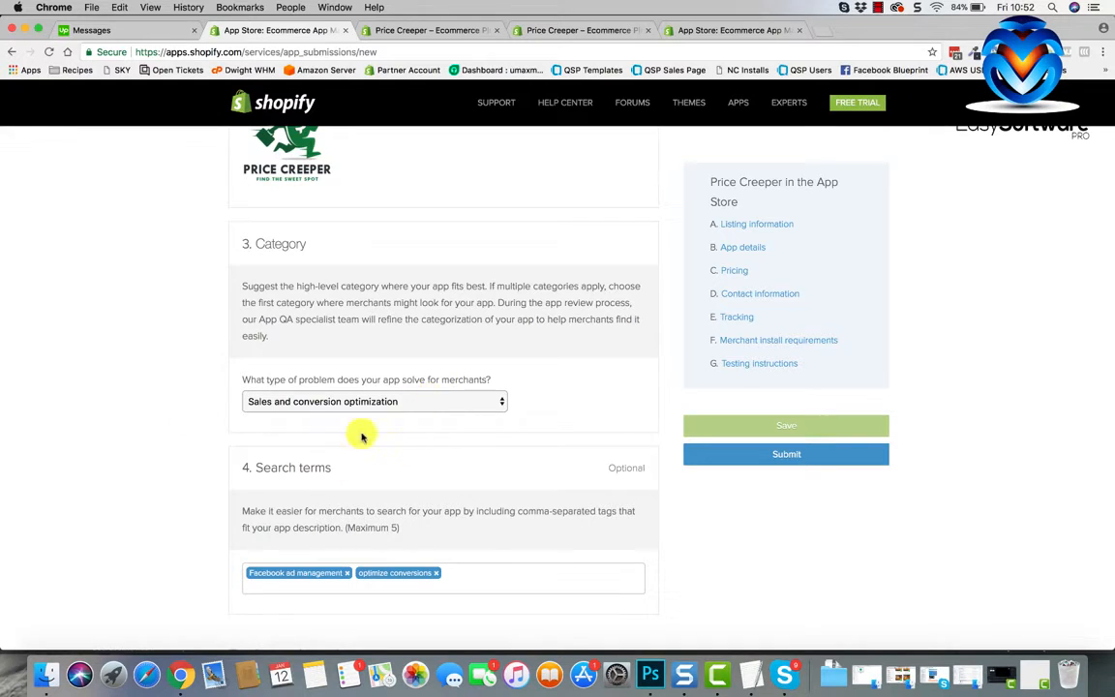
left_click(464, 404)
left_click(555, 392)
scroll(555, 392, "down", 3)
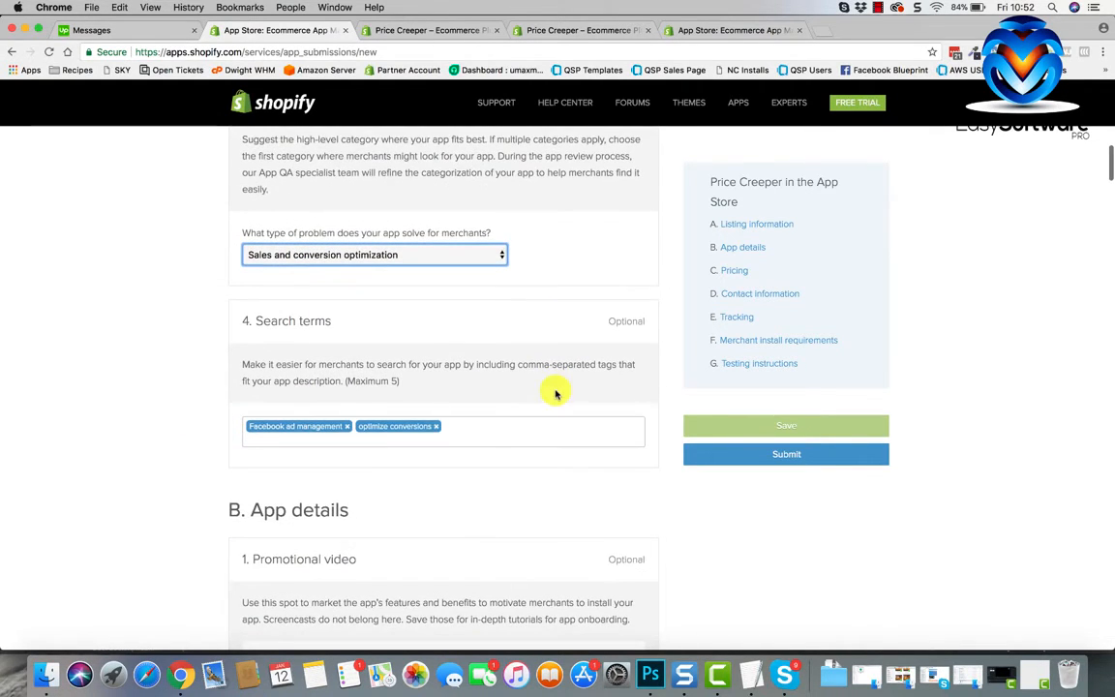
Under App details, inspect the Promotional video field and the Key benefits titles and descriptions, highlighting the first benefit's description
scroll(443, 415, "down", 5)
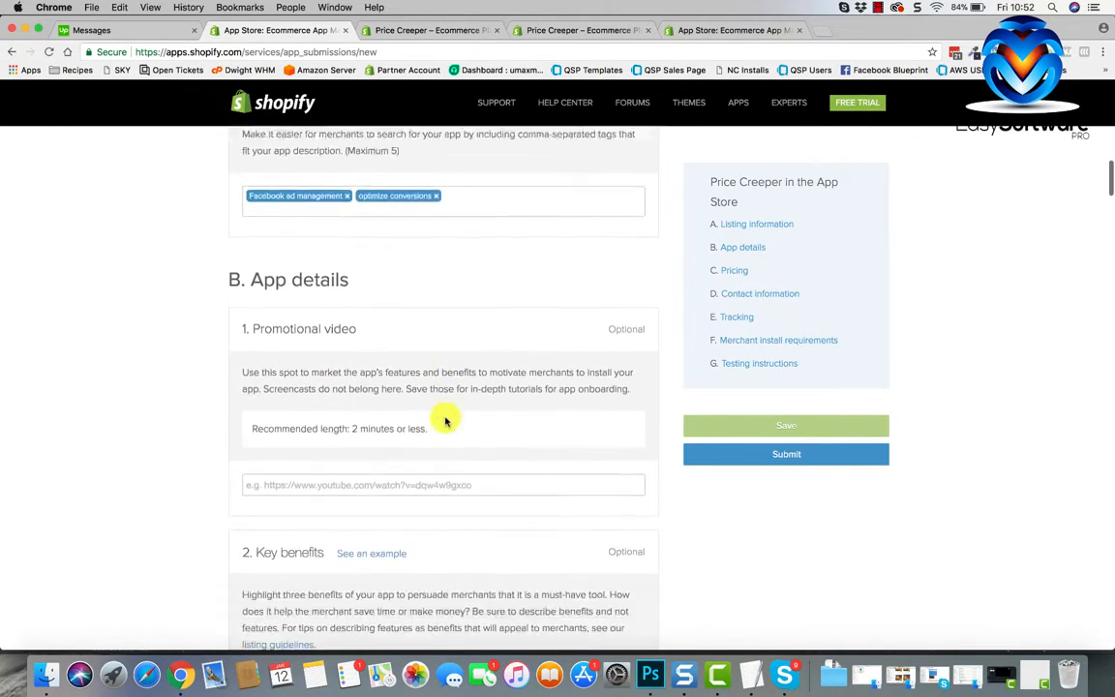
left_click(398, 449)
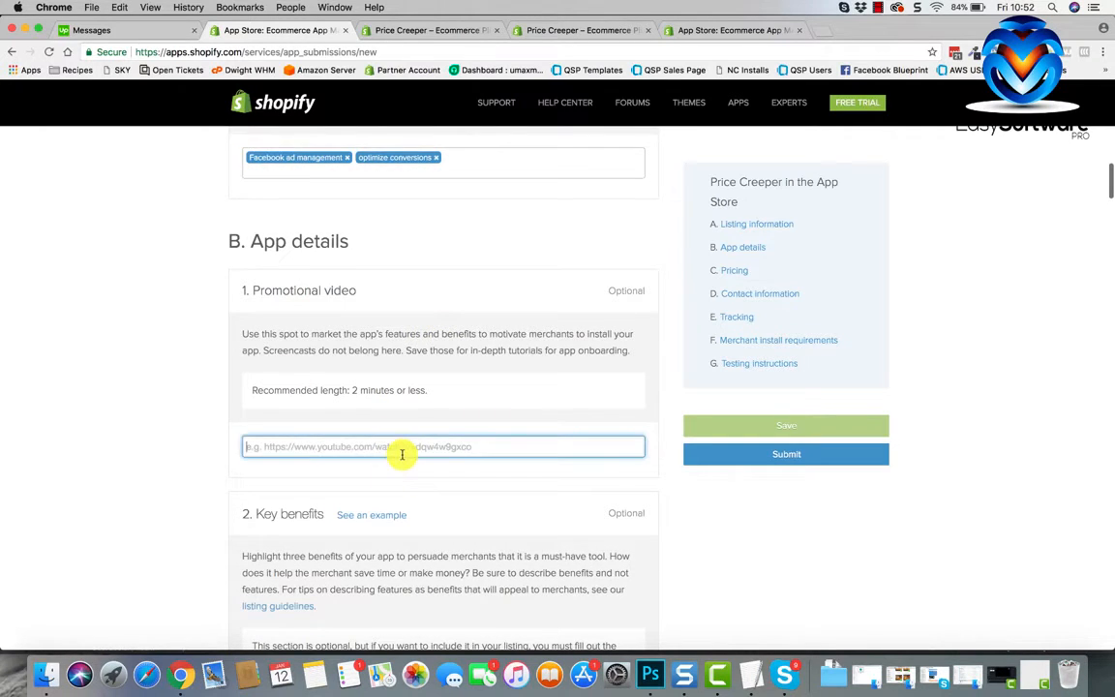
scroll(398, 453, "down", 3)
scroll(403, 459, "down", 6)
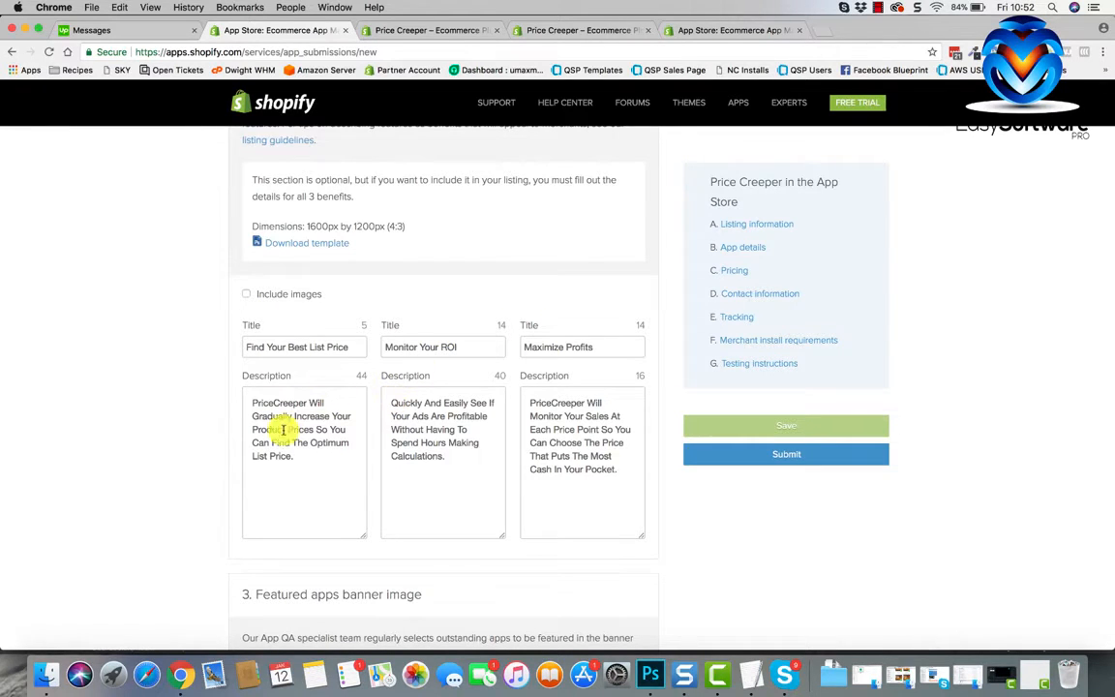
left_click_drag(255, 399, 301, 472)
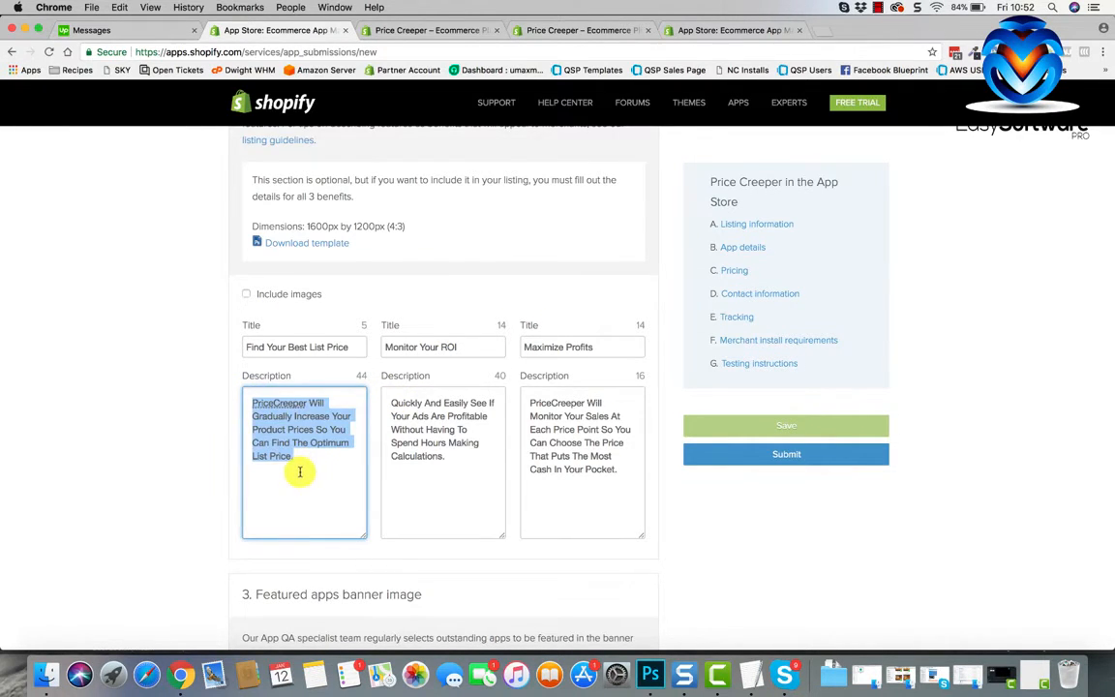
Examine the Featured apps banner image requirements and the Desktop screenshots, highlighting the first screenshot's image alt text
scroll(300, 472, "down", 5)
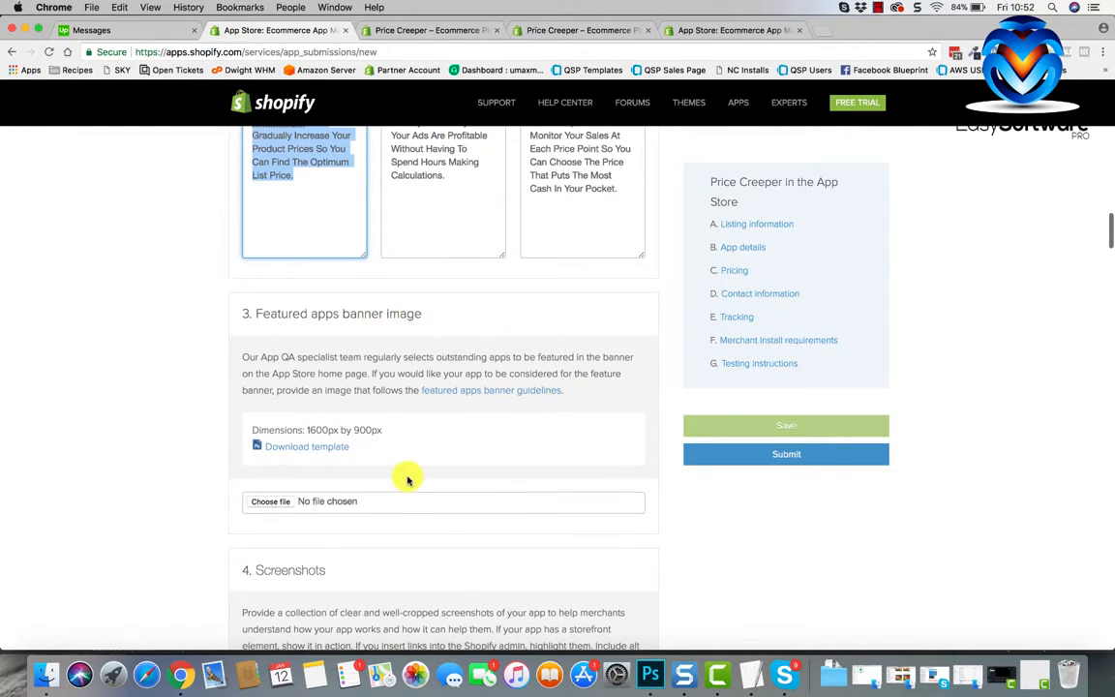
scroll(407, 479, "down", 2)
scroll(490, 361, "down", 1)
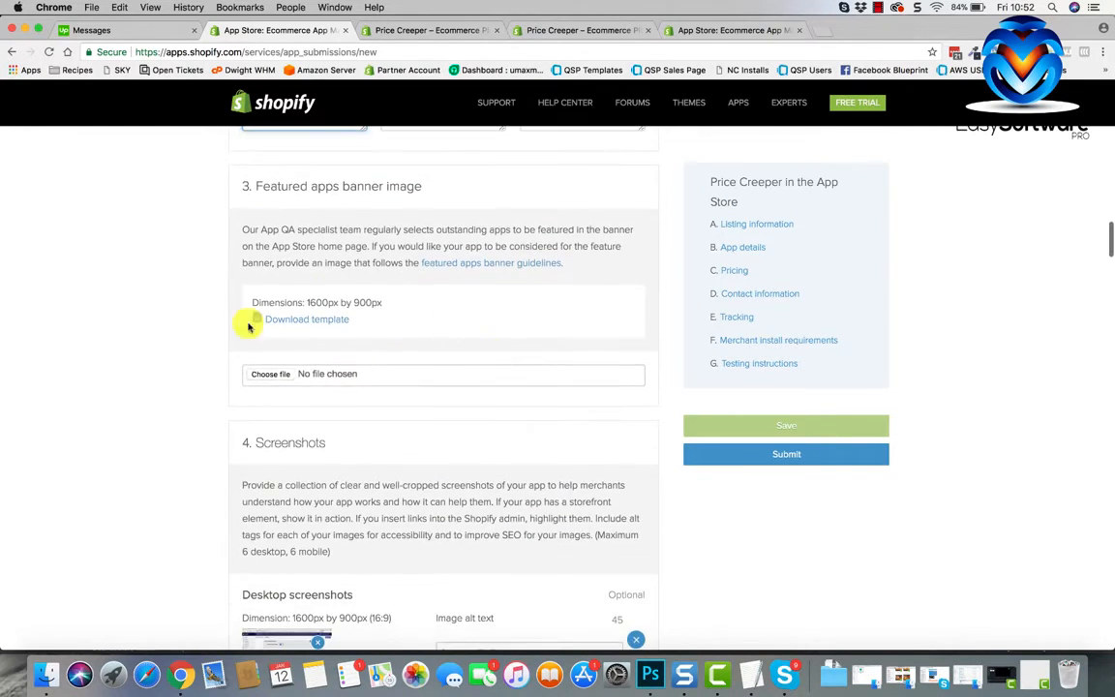
scroll(379, 435, "down", 4)
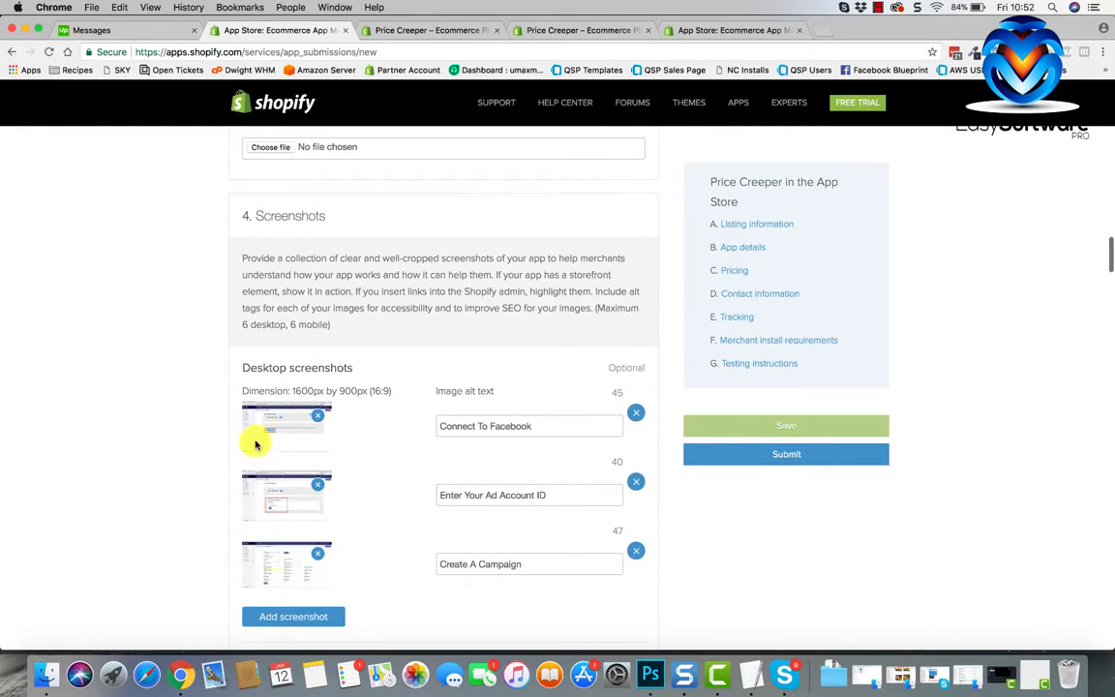
left_click_drag(540, 429, 464, 427)
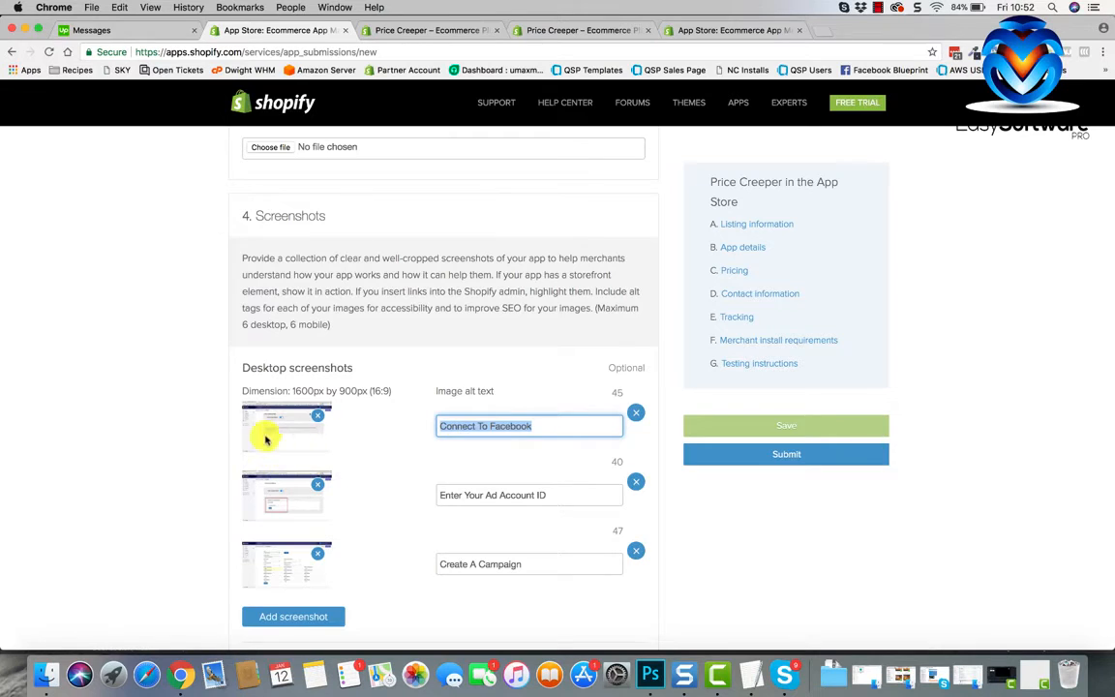
Review the remaining Desktop screenshots with their alt texts and the Mobile screenshots upload requirements
scroll(406, 441, "down", 3)
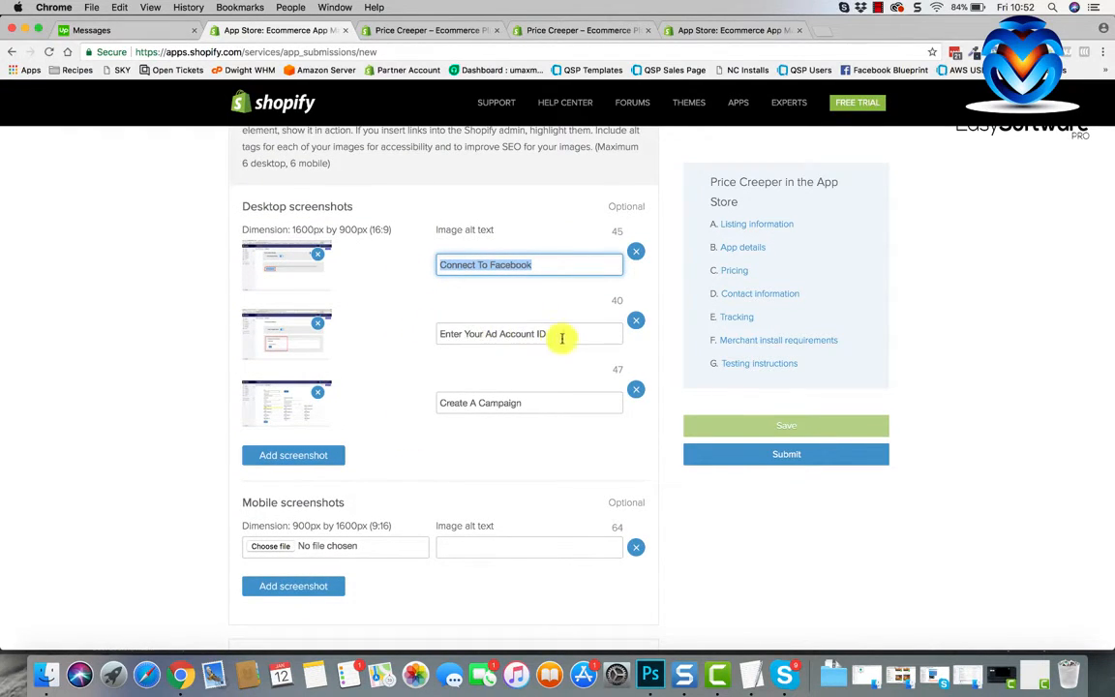
scroll(368, 346, "down", 1)
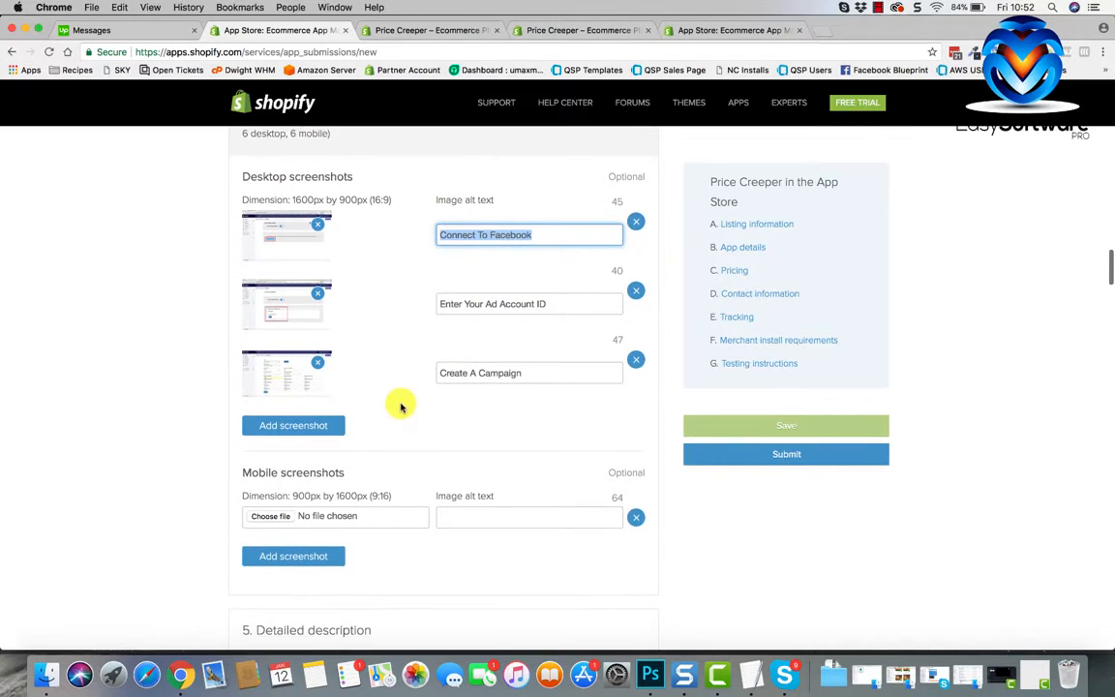
scroll(398, 403, "down", 2)
scroll(399, 404, "down", 2)
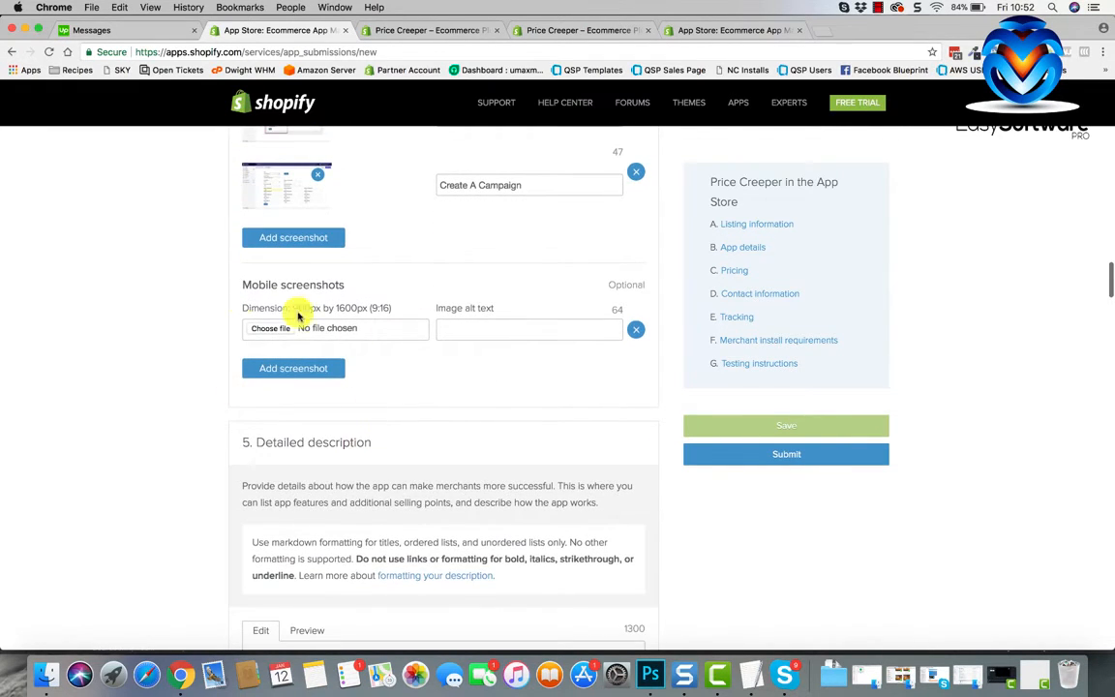
scroll(385, 406, "down", 1)
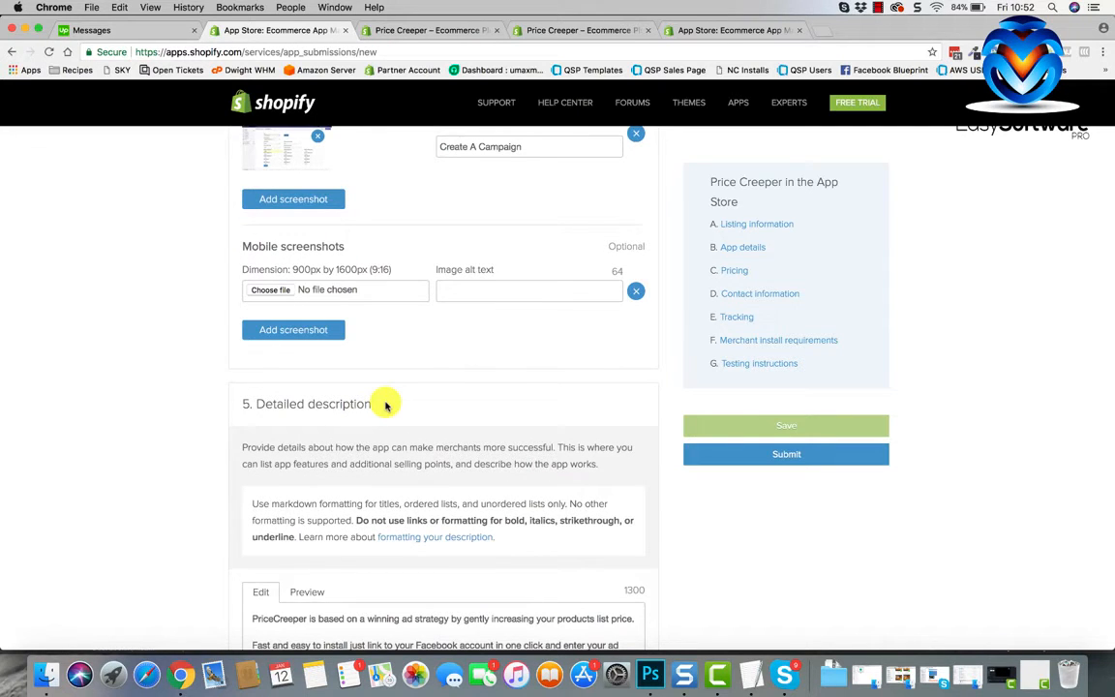
Read the Detailed description's formatting rules and its full text, from the opening pitch to the Support And FAQ's section
scroll(398, 419, "down", 2)
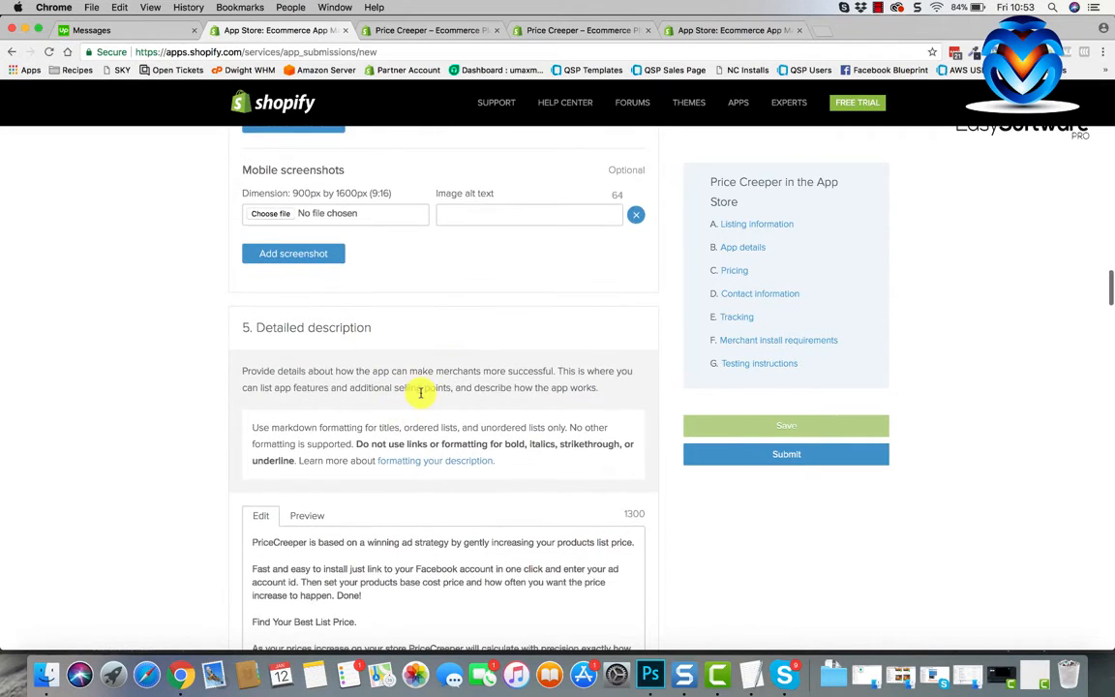
scroll(422, 392, "down", 5)
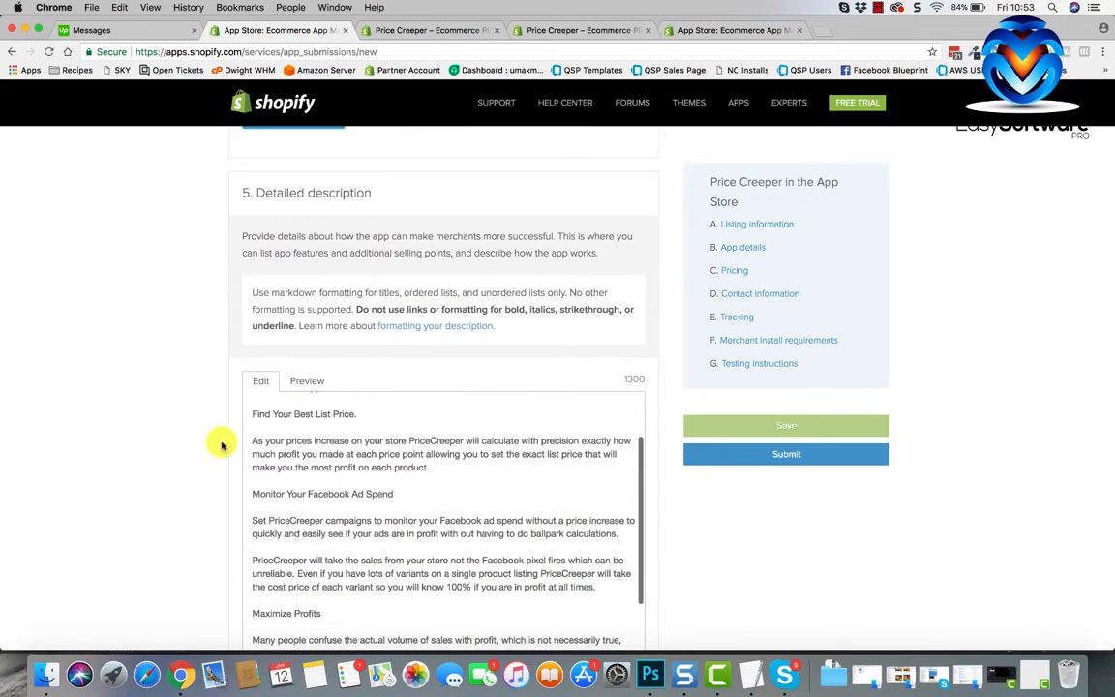
scroll(221, 446, "down", 5)
scroll(405, 348, "up", 2)
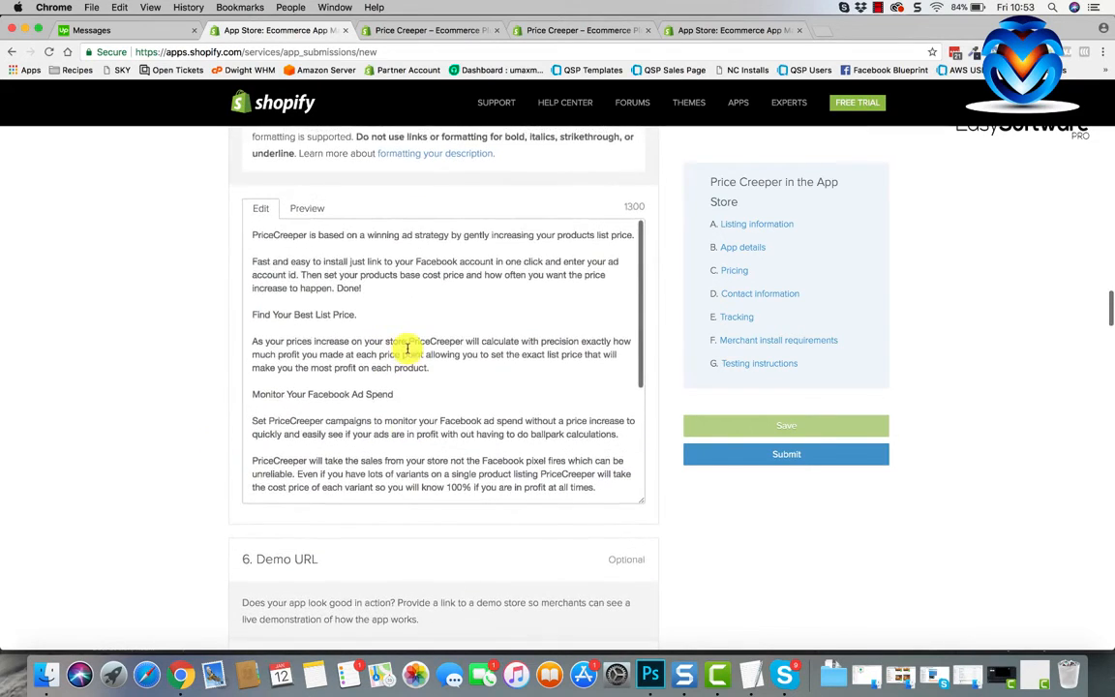
scroll(407, 348, "up", 1)
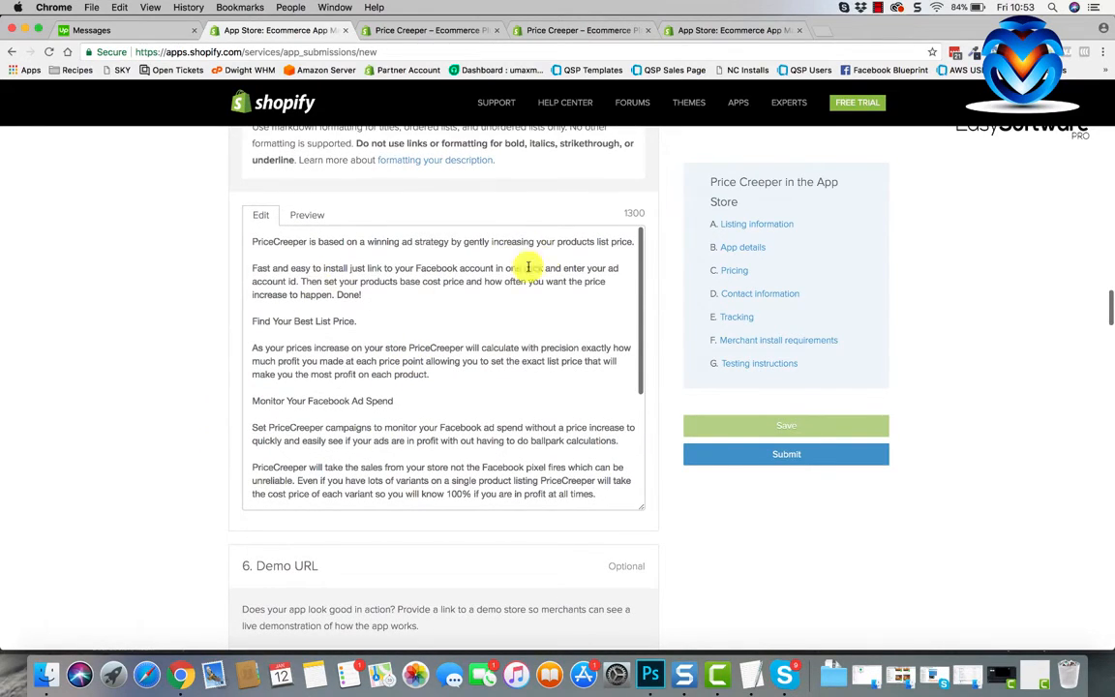
scroll(329, 329, "down", 4)
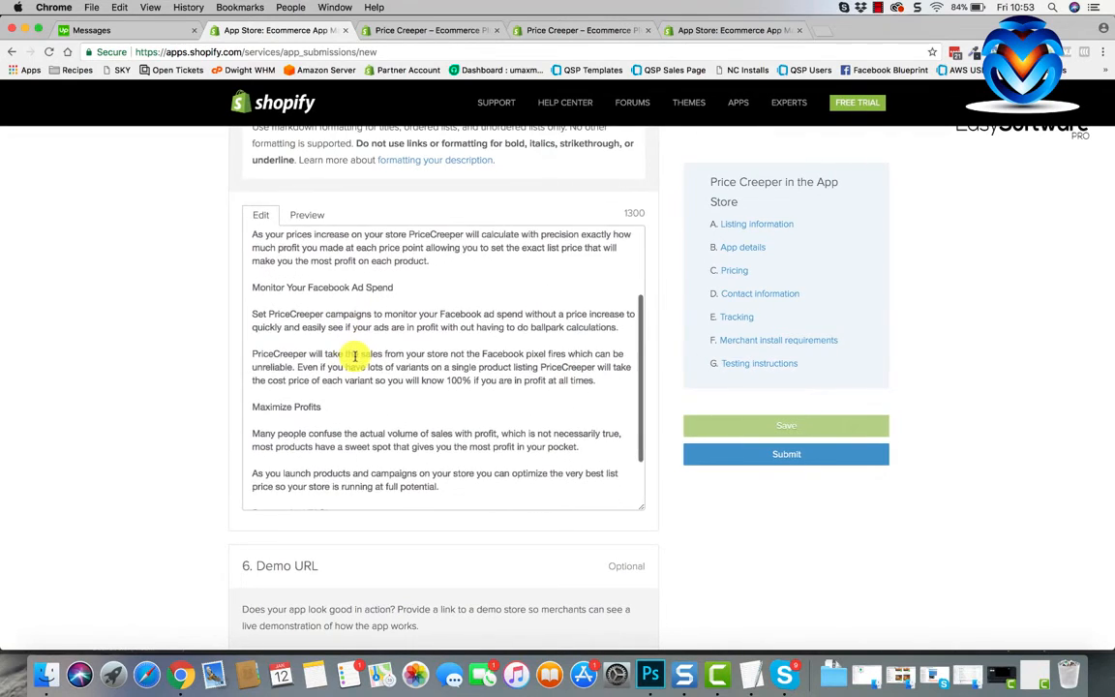
scroll(354, 355, "down", 5)
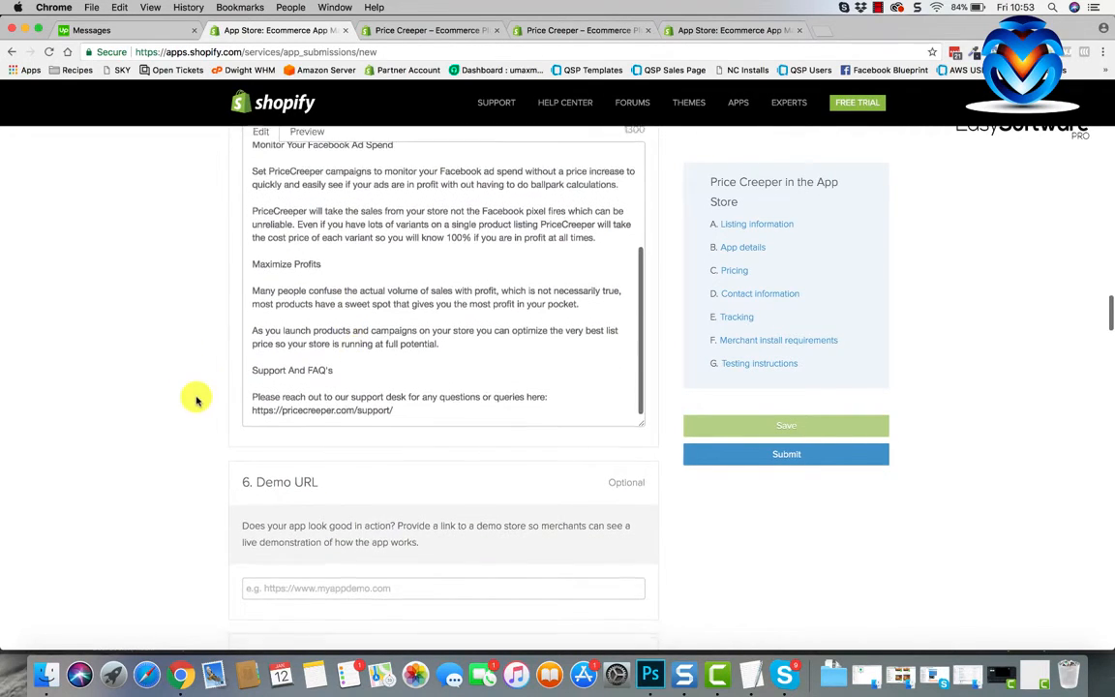
scroll(196, 399, "down", 1)
scroll(195, 400, "up", 6)
scroll(195, 400, "down", 3)
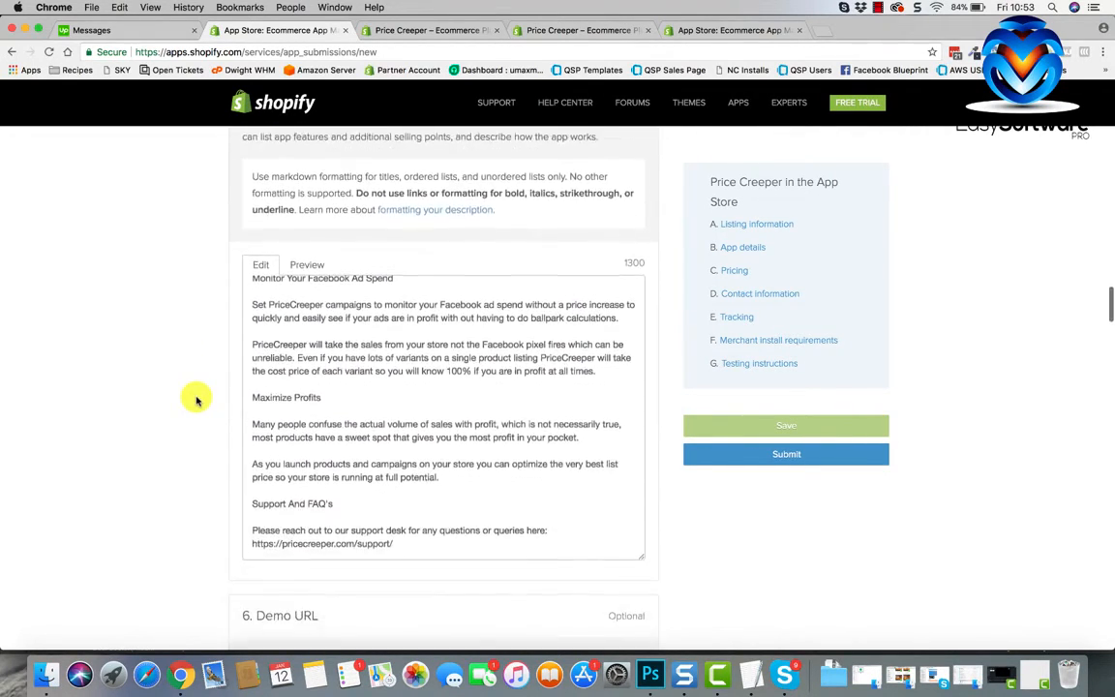
scroll(195, 400, "down", 6)
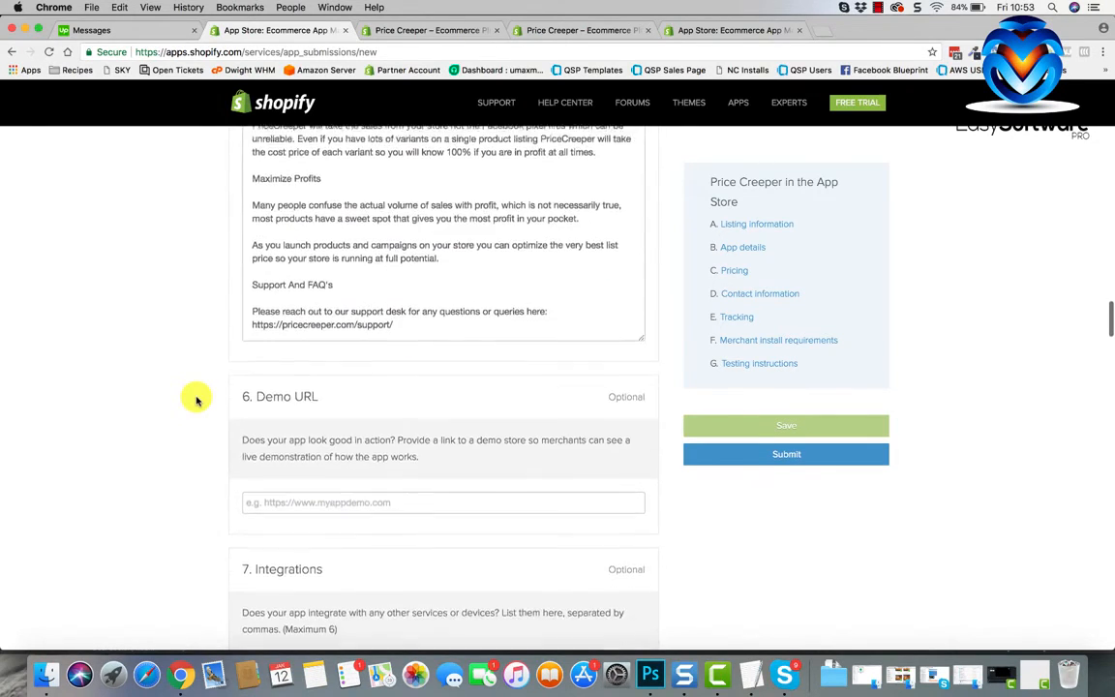
Inspect the optional Demo URL field and the guidelines for listing Integrations
scroll(194, 397, "down", 4)
left_click(296, 359)
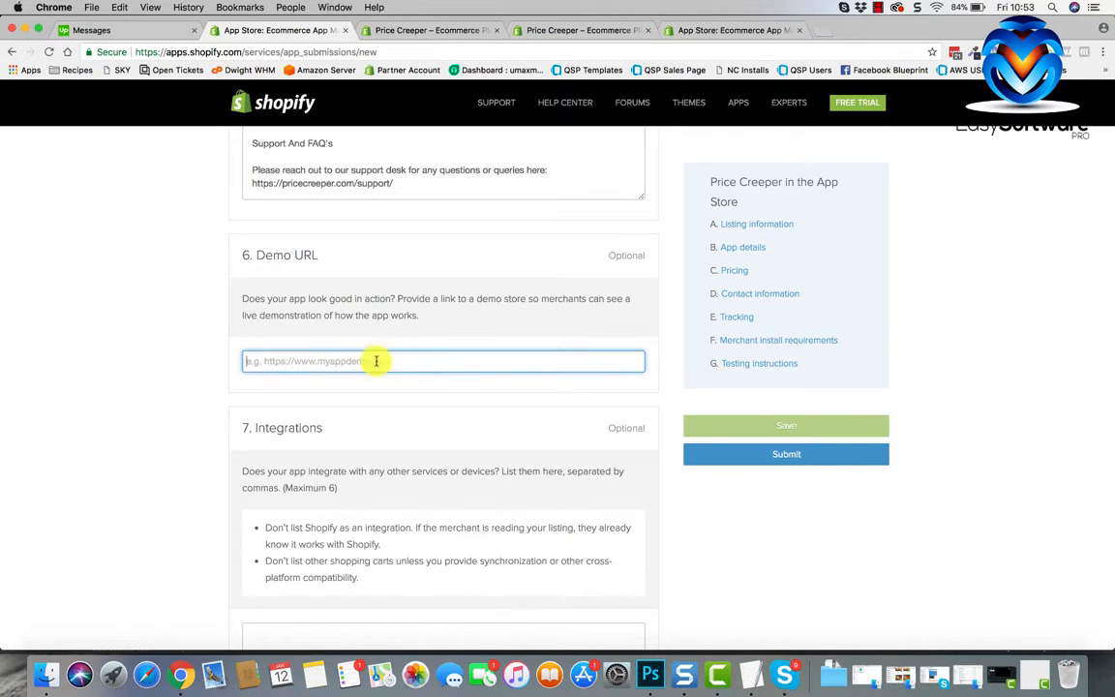
scroll(377, 373, "down", 3)
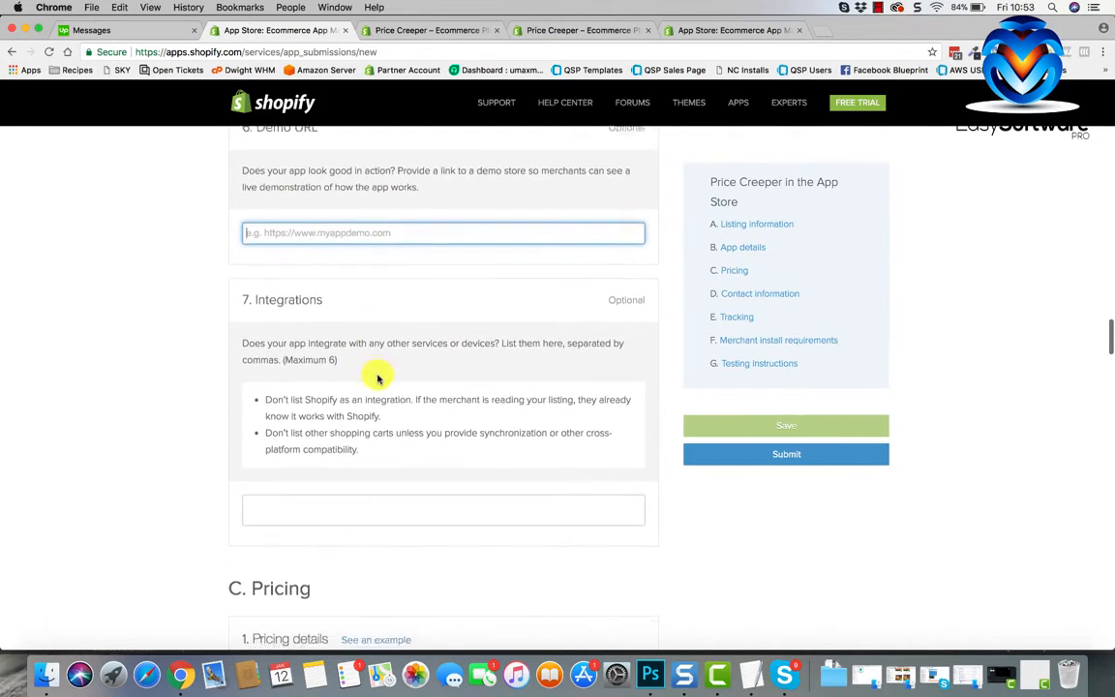
scroll(375, 376, "down", 2)
Under Pricing, examine the Shopify Billing API charge options, the monthly plan price and the free trial length
scroll(317, 419, "down", 3)
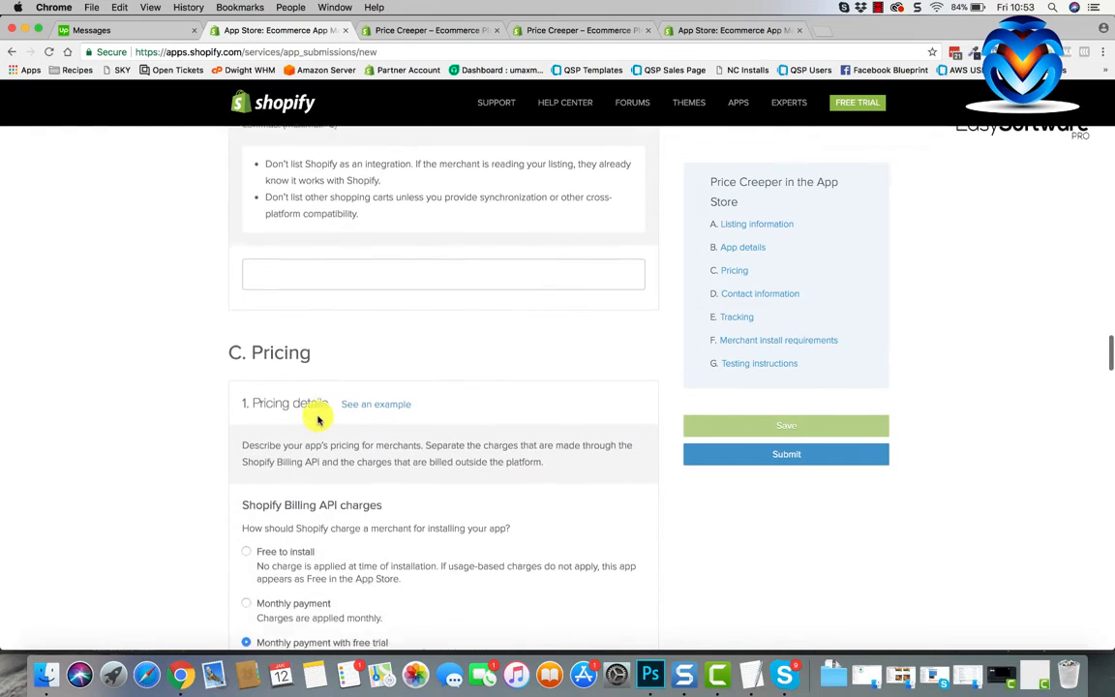
scroll(318, 419, "down", 5)
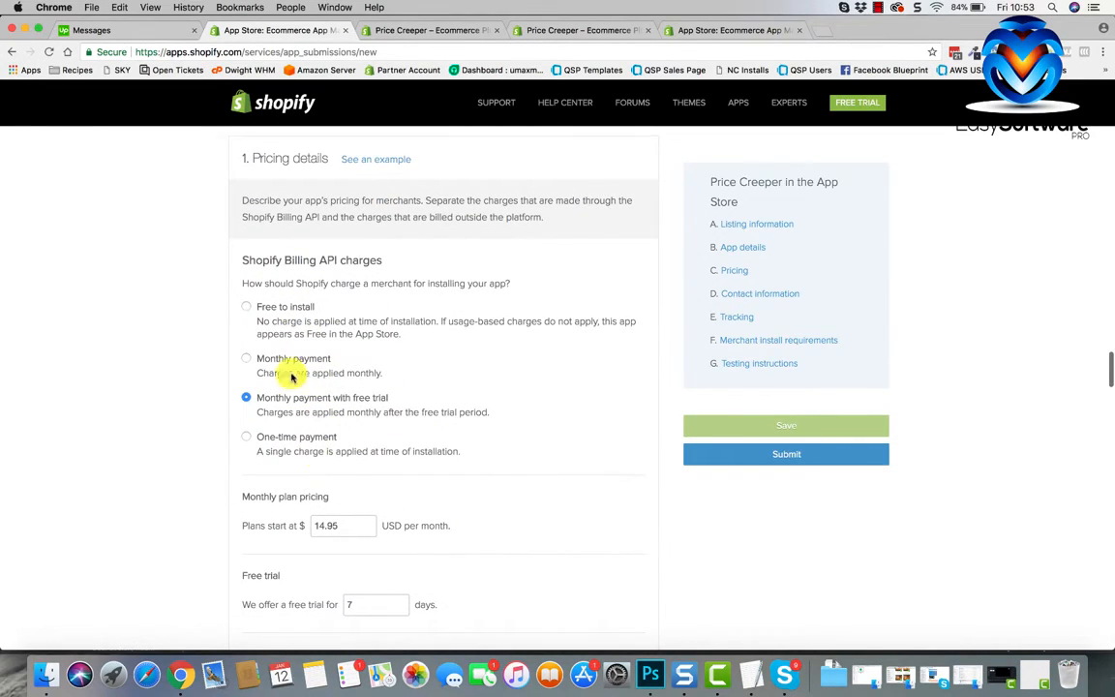
scroll(358, 387, "down", 3)
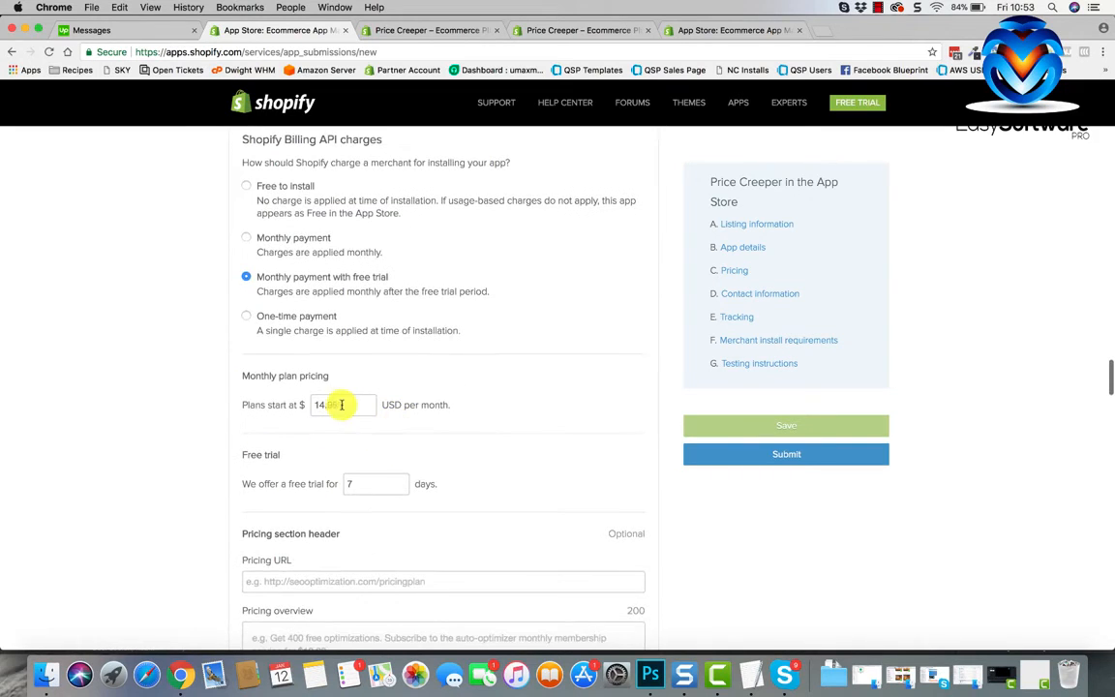
scroll(368, 426, "down", 2)
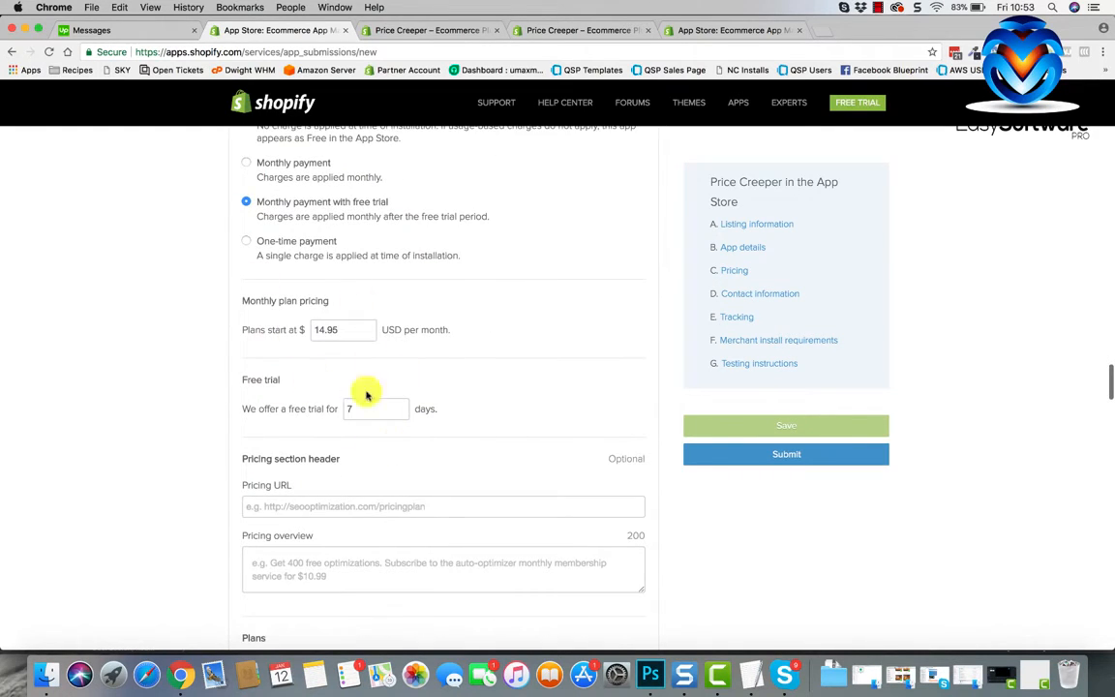
scroll(349, 391, "down", 2)
scroll(448, 406, "down", 2)
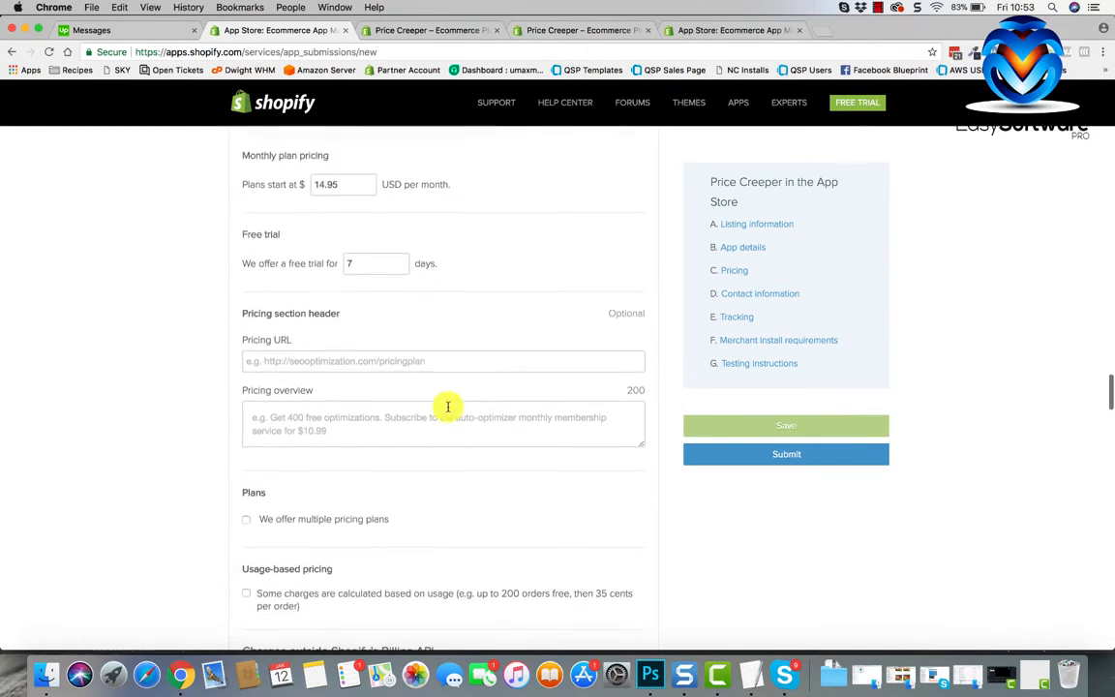
Check the optional Pricing section header with its Pricing URL and Pricing overview fields, keeping the free trial at 7 days
scroll(389, 357, "down", 1)
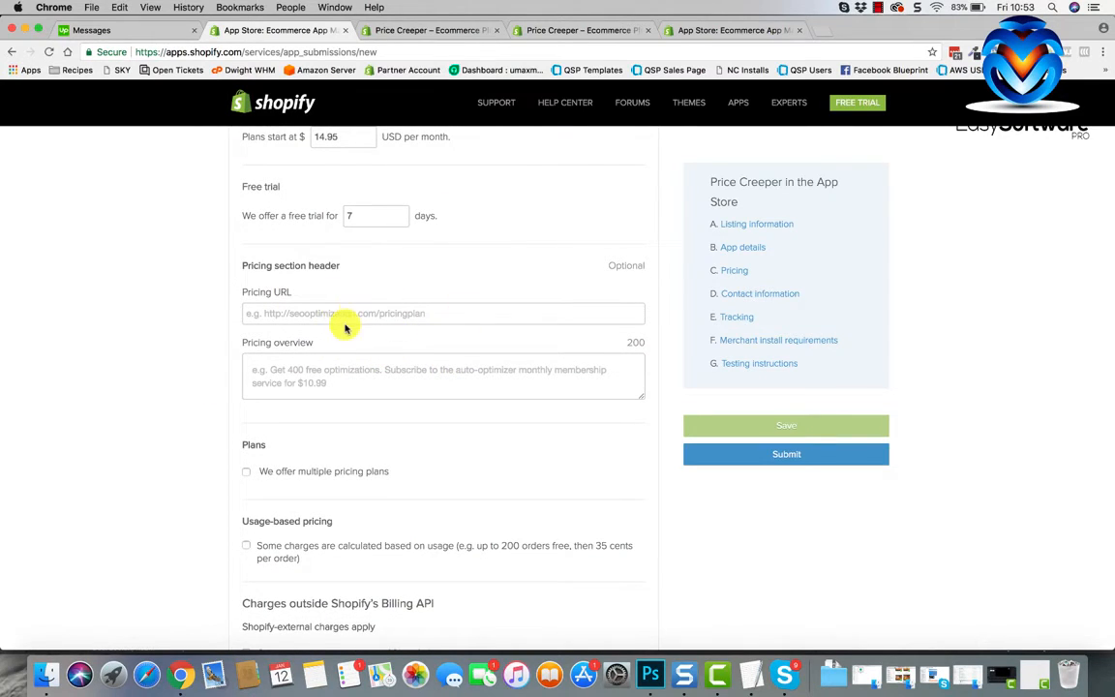
scroll(346, 328, "down", 1)
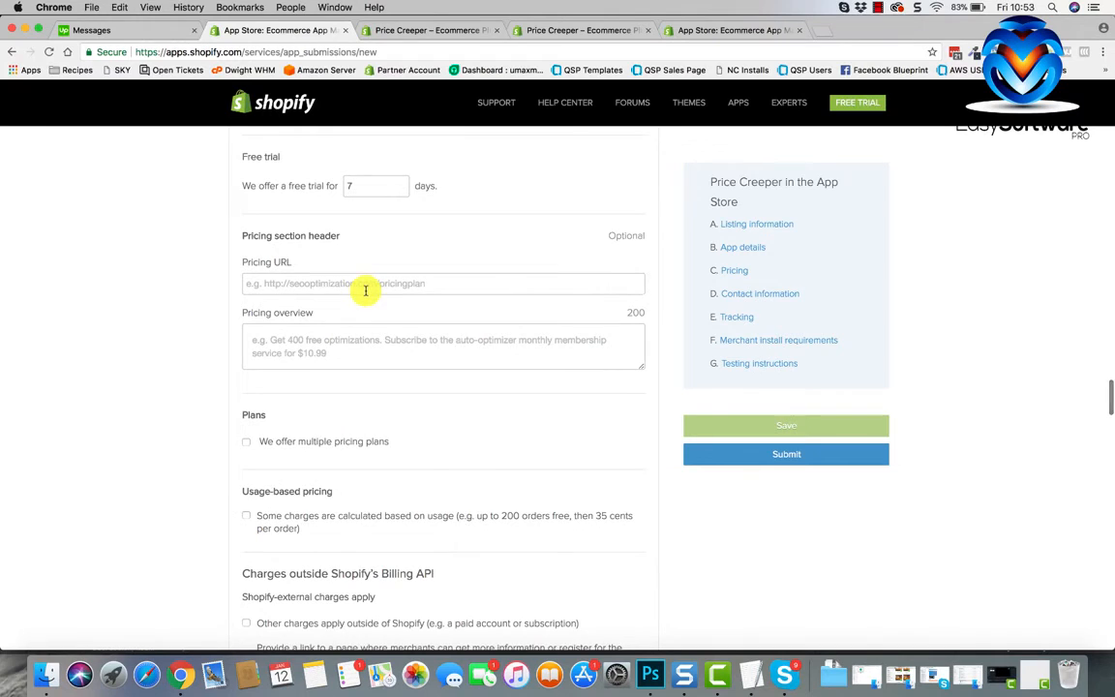
scroll(366, 291, "down", 1)
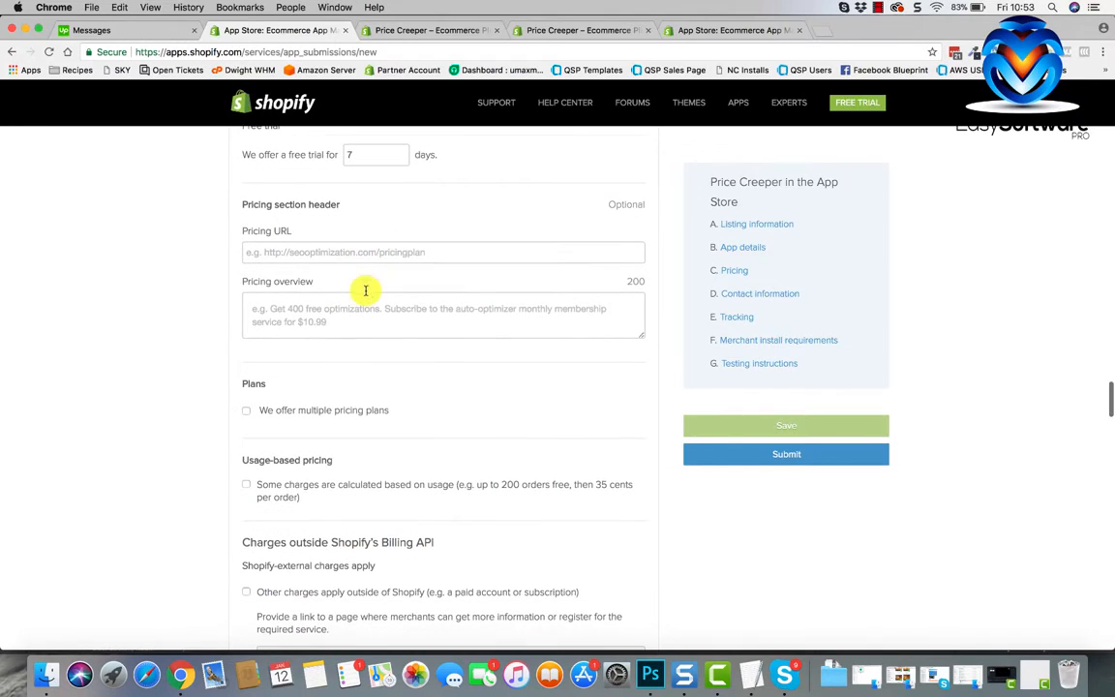
left_click(341, 145)
type("7")
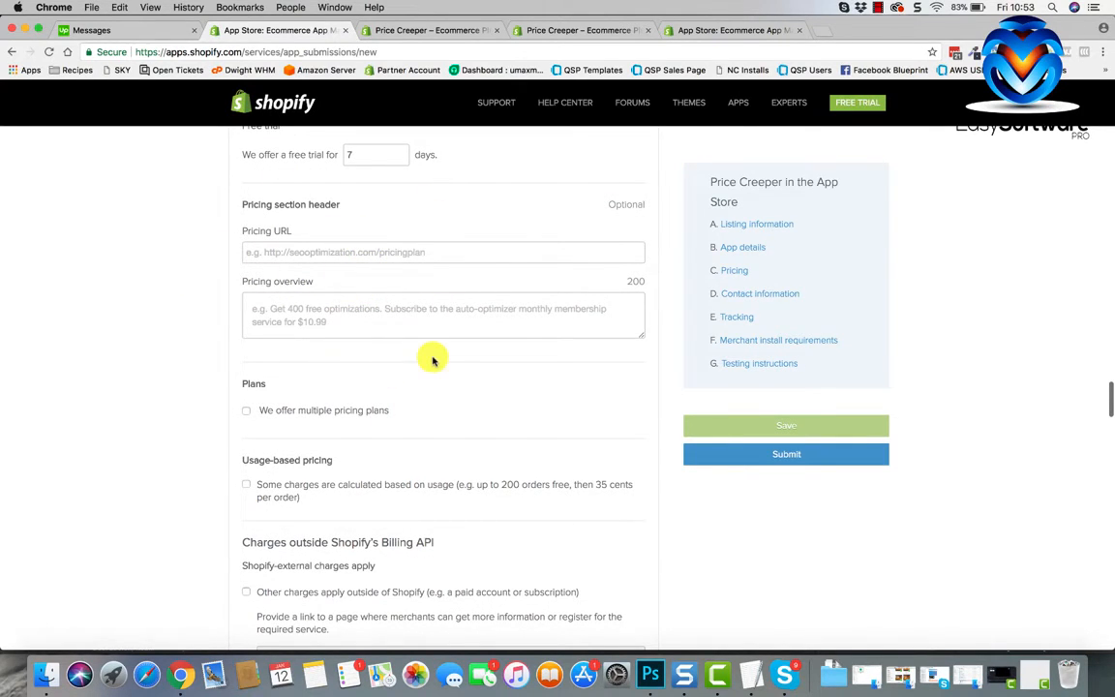
Review the options for multiple pricing plans, usage-based pricing and charges outside Shopify's Billing API
scroll(433, 360, "down", 4)
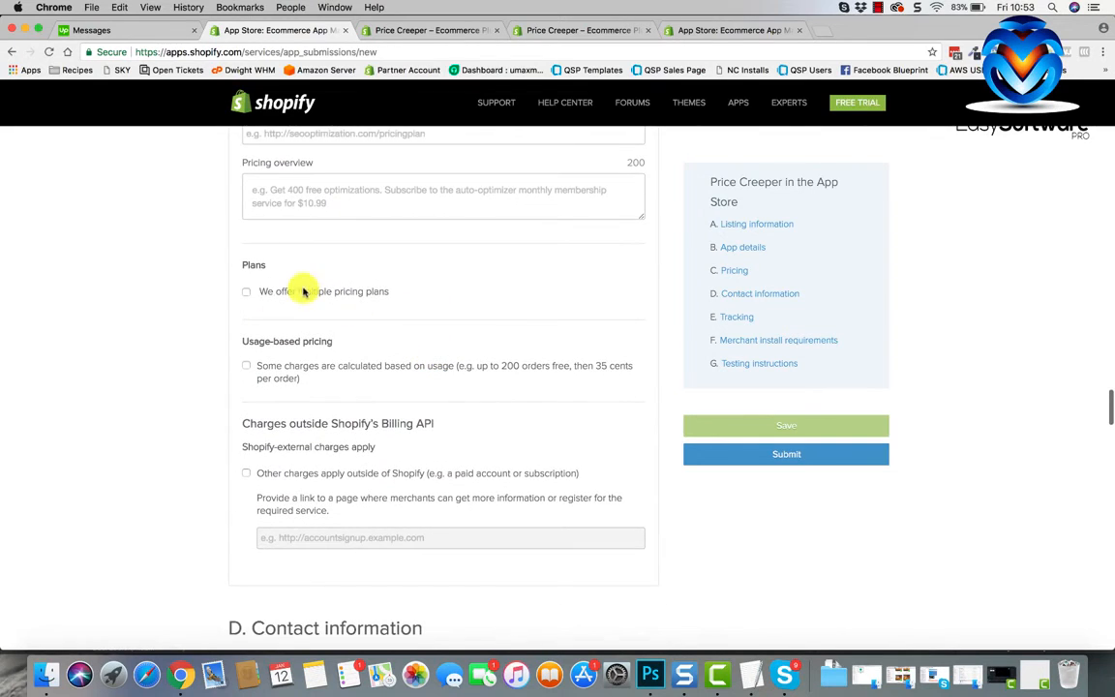
scroll(408, 274, "down", 2)
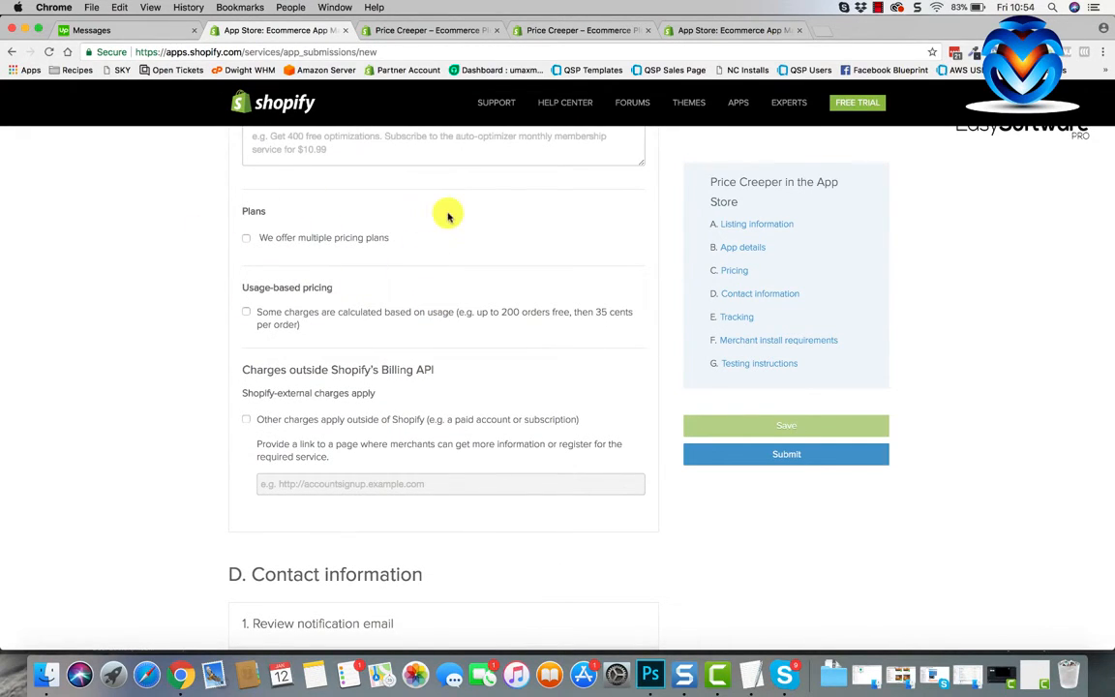
scroll(448, 217, "down", 4)
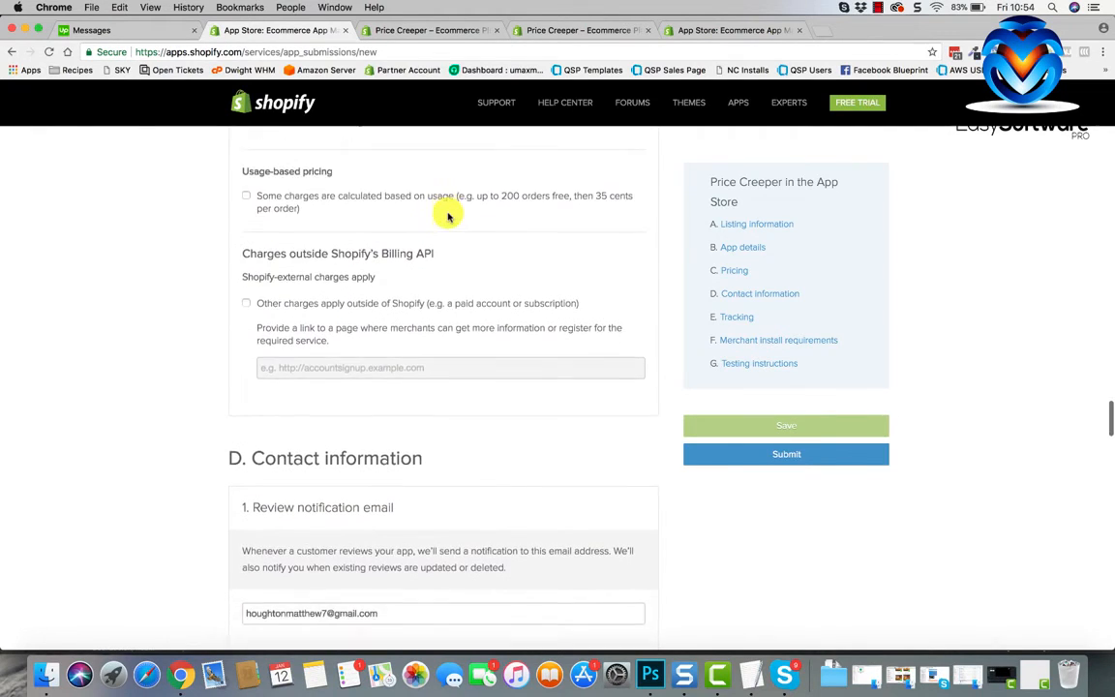
scroll(448, 217, "down", 1)
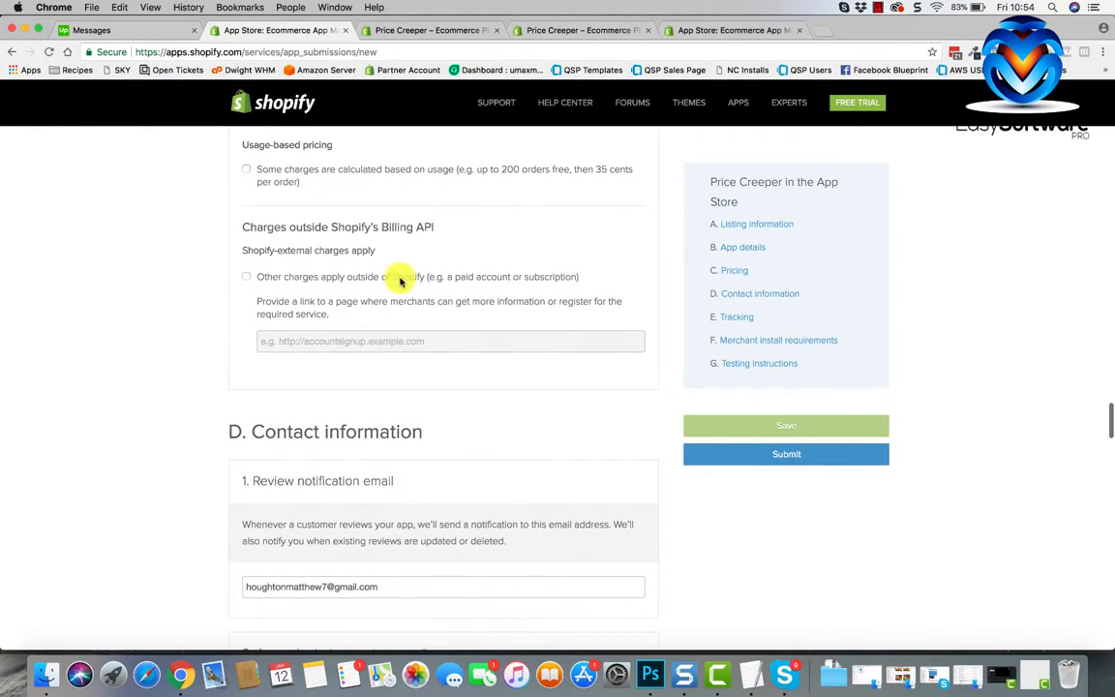
scroll(401, 318, "down", 1)
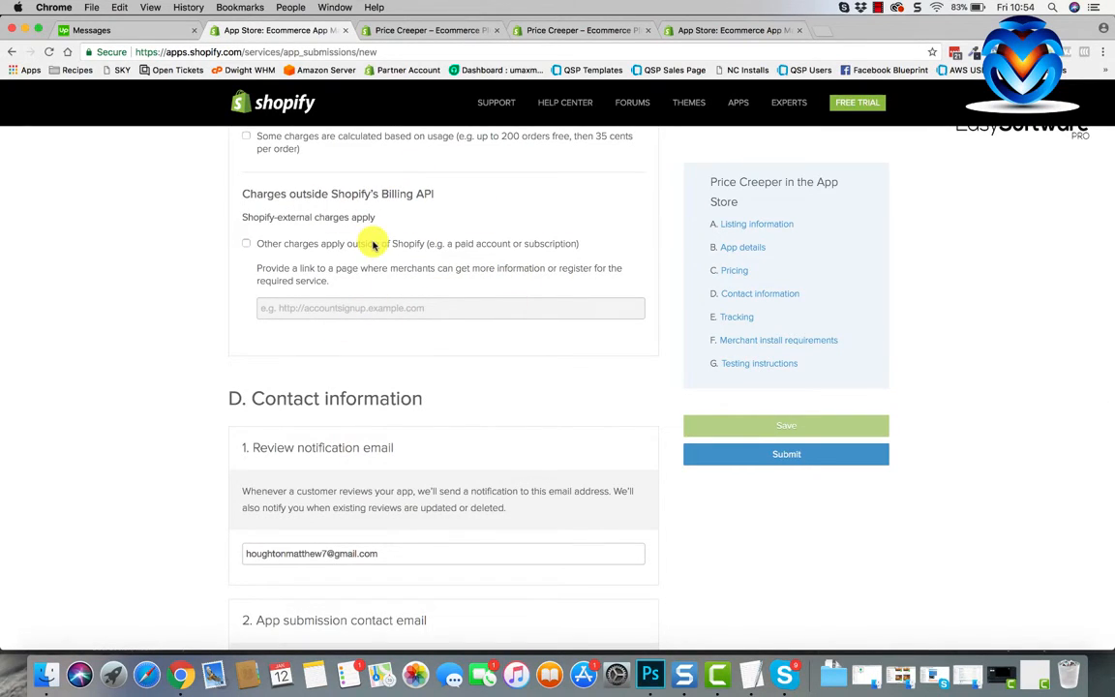
Under Contact information, highlight the review notification email and inspect the app submission contact email
scroll(259, 274, "down", 6)
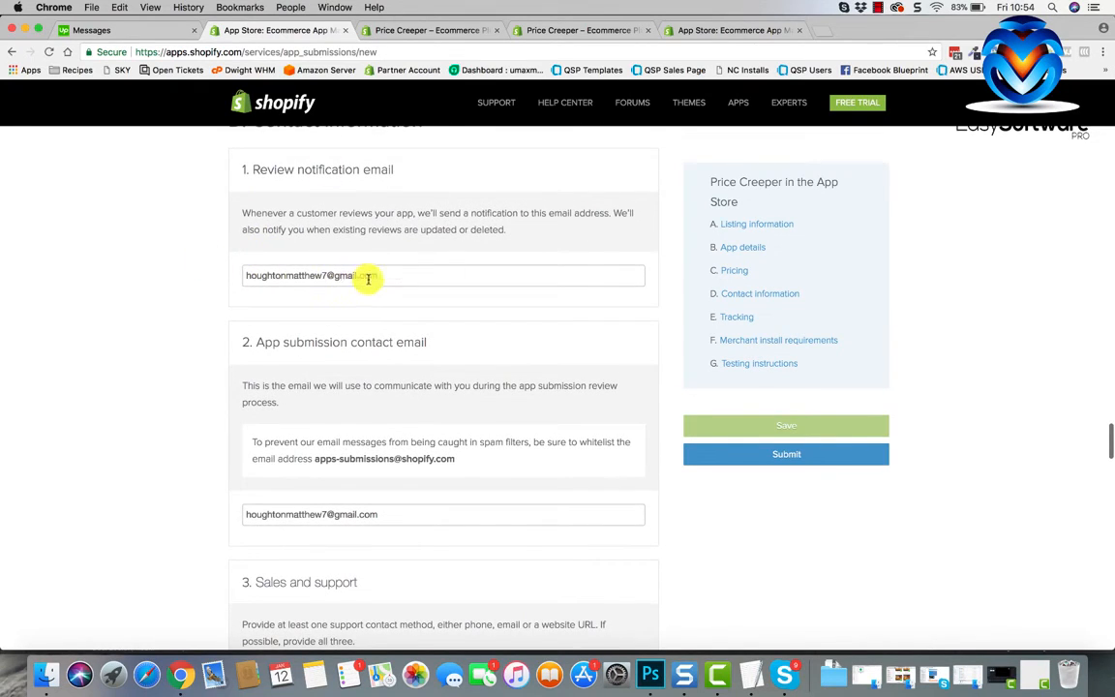
left_click_drag(368, 279, 215, 279)
scroll(215, 280, "down", 3)
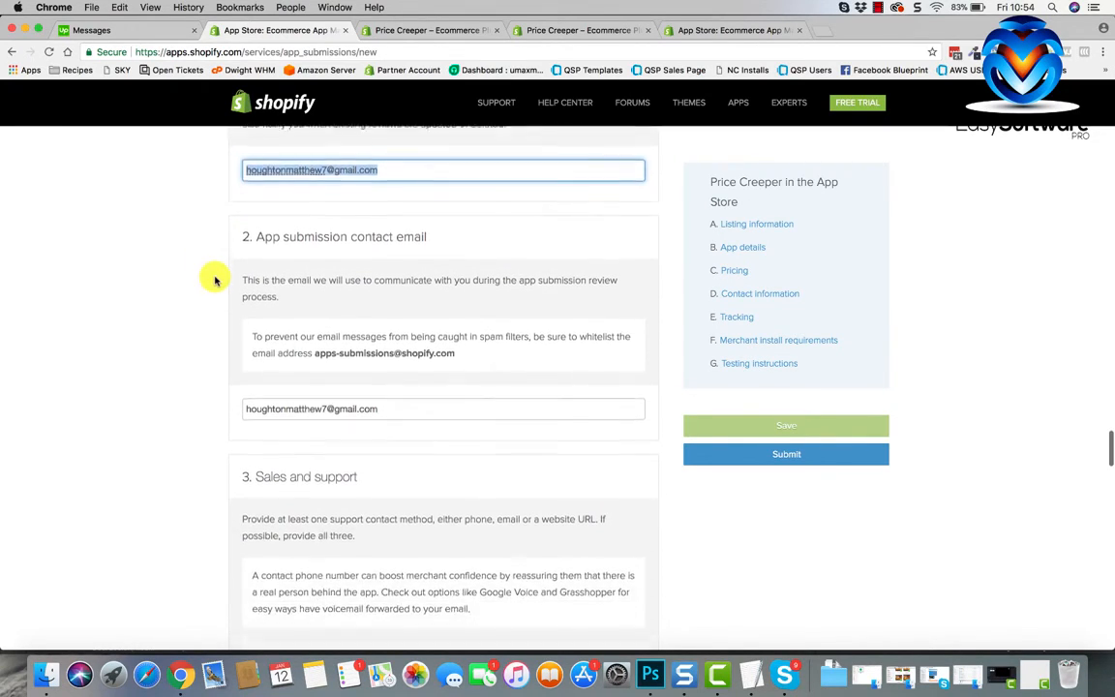
scroll(215, 280, "up", 4)
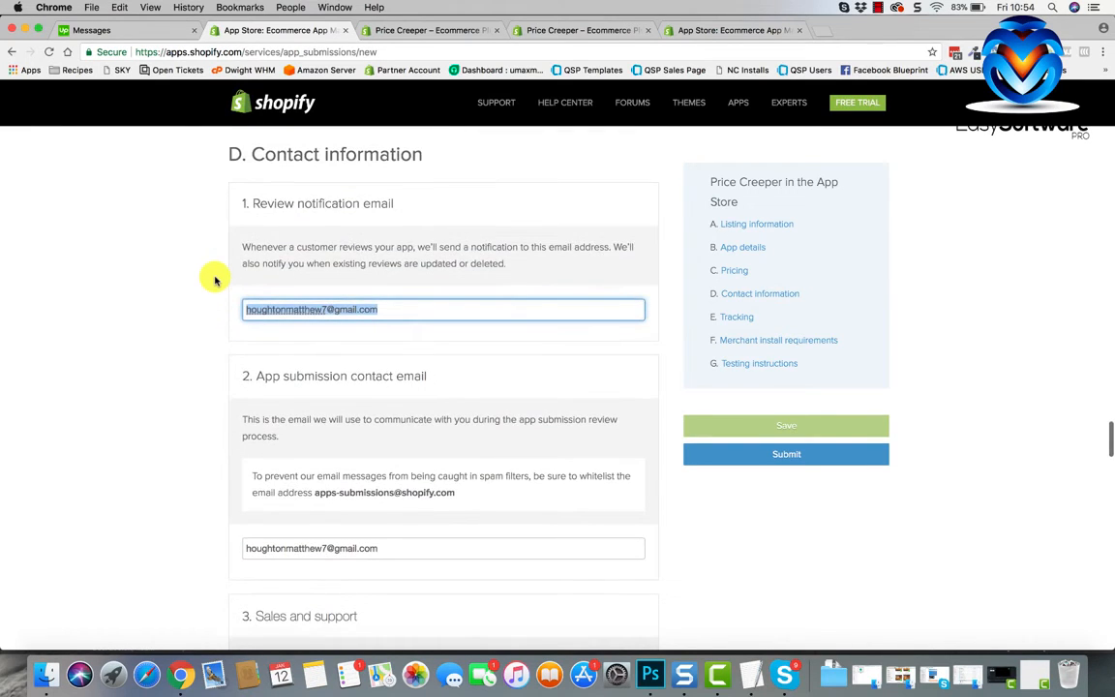
scroll(215, 280, "down", 5)
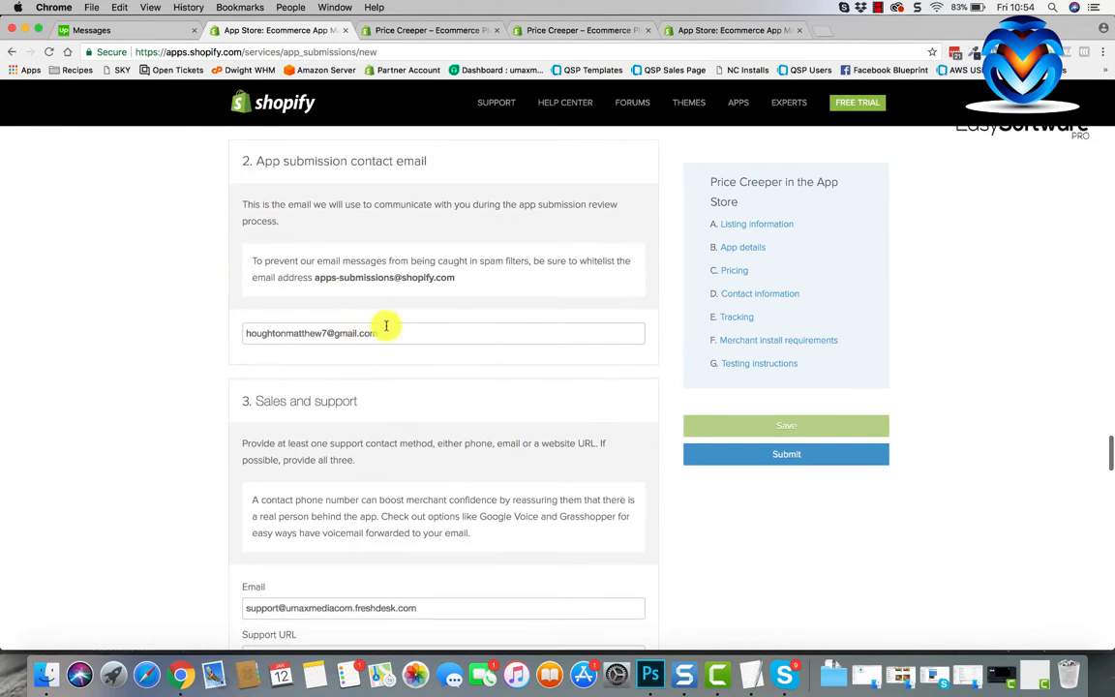
left_click(261, 325)
Examine the Sales and support contact fields, including the optional Phone and FAQ URL
scroll(261, 322, "down", 4)
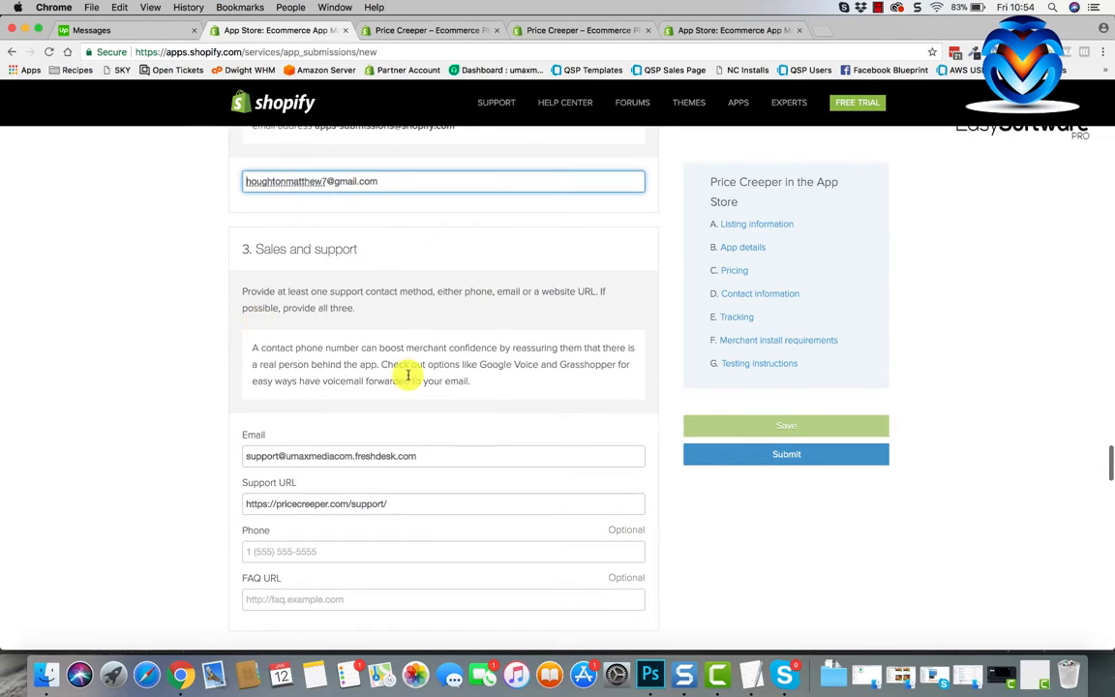
scroll(407, 376, "down", 3)
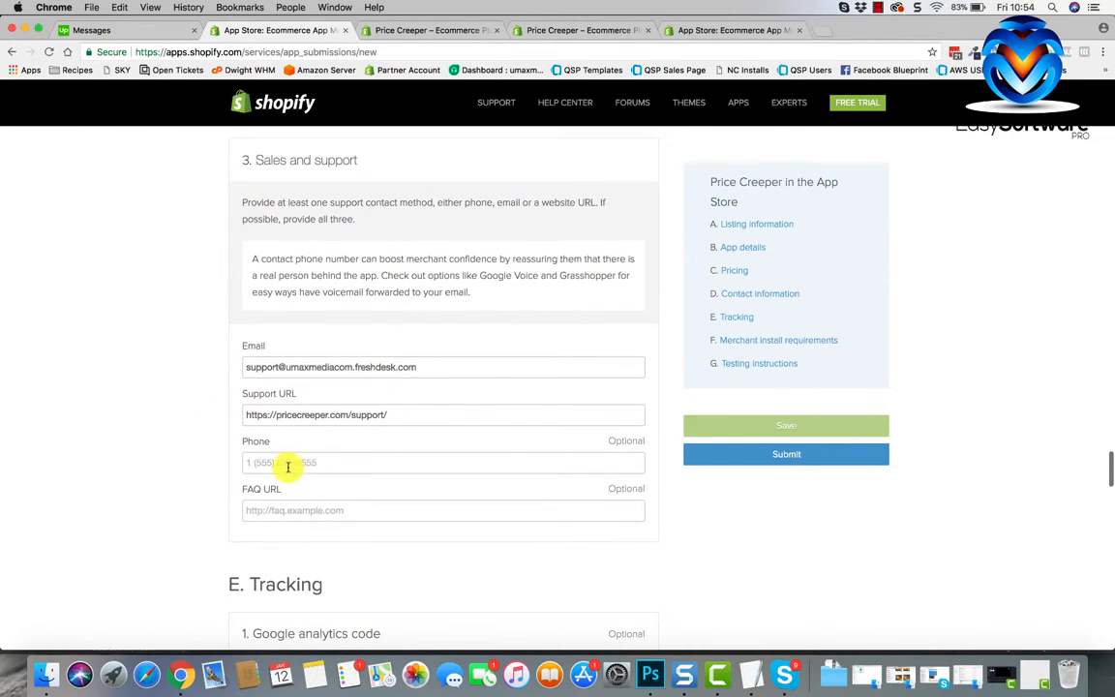
left_click(287, 465)
left_click(308, 501)
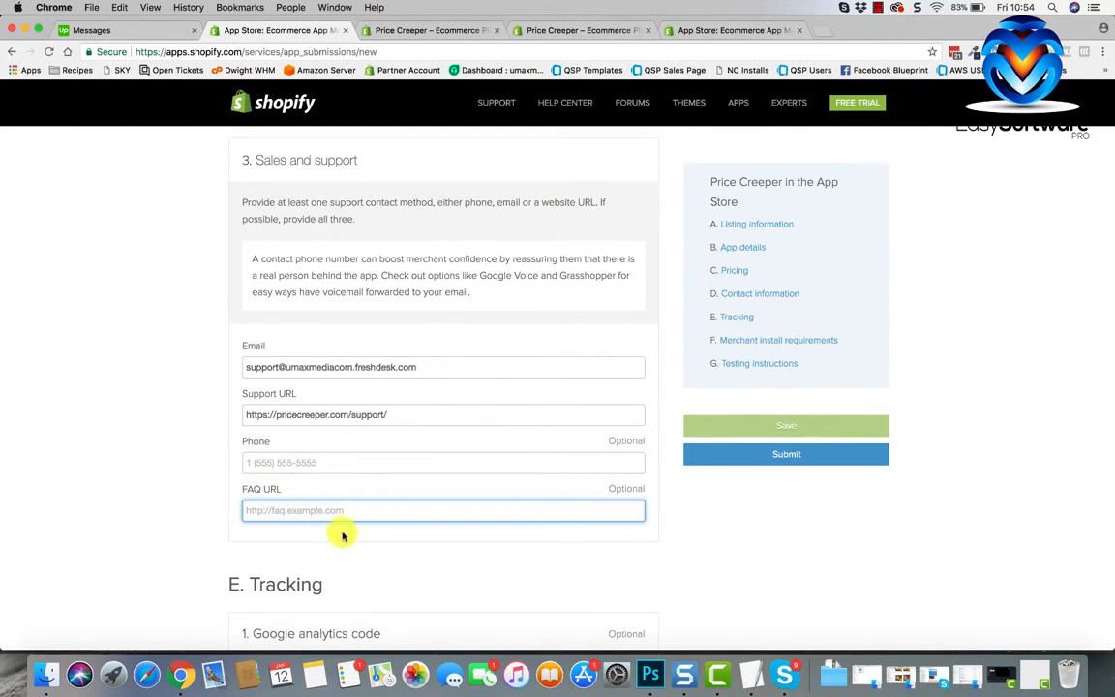
Review the optional Tracking fields for the Google Analytics code, Google remarketing code and AdRoll retargeting code
scroll(290, 494, "down", 2)
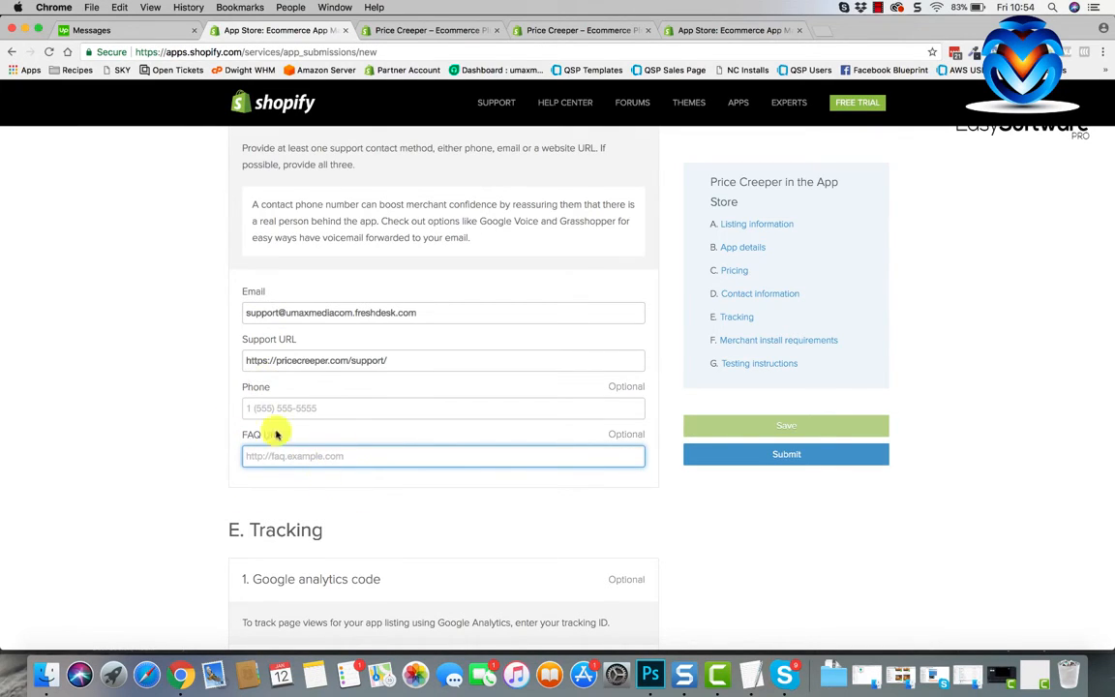
scroll(288, 461, "down", 5)
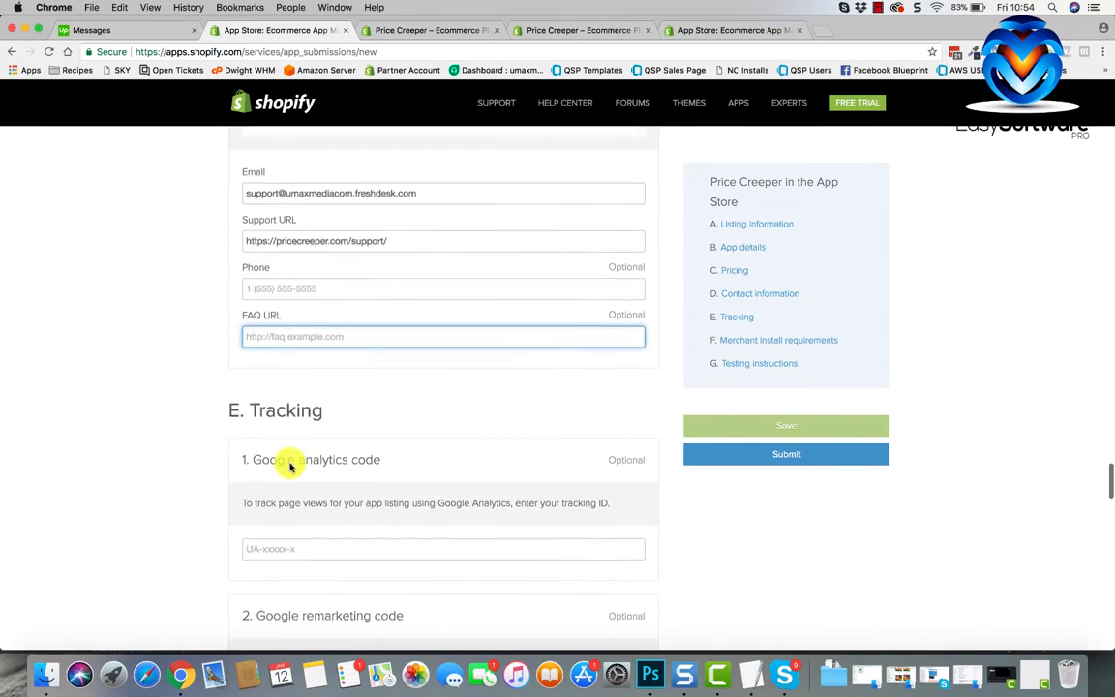
scroll(289, 464, "down", 1)
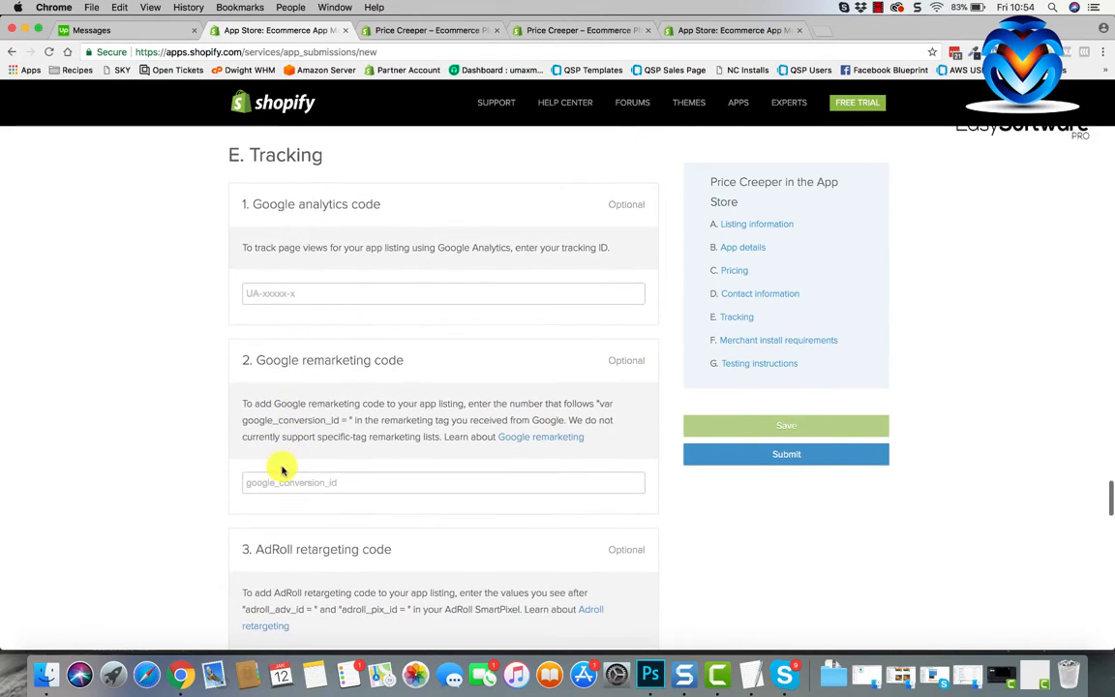
scroll(283, 471, "down", 3)
scroll(304, 553, "down", 3)
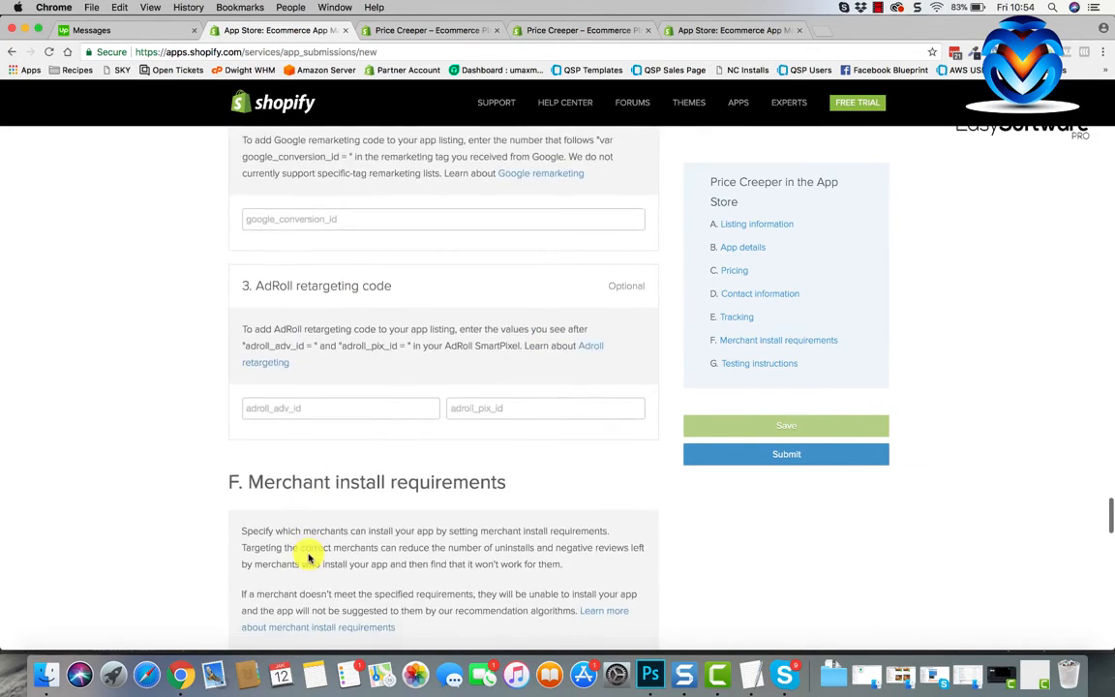
Examine the Merchant install requirements, covering the online store, geographic and payment gateway options, leaving them all unselected
scroll(309, 558, "down", 5)
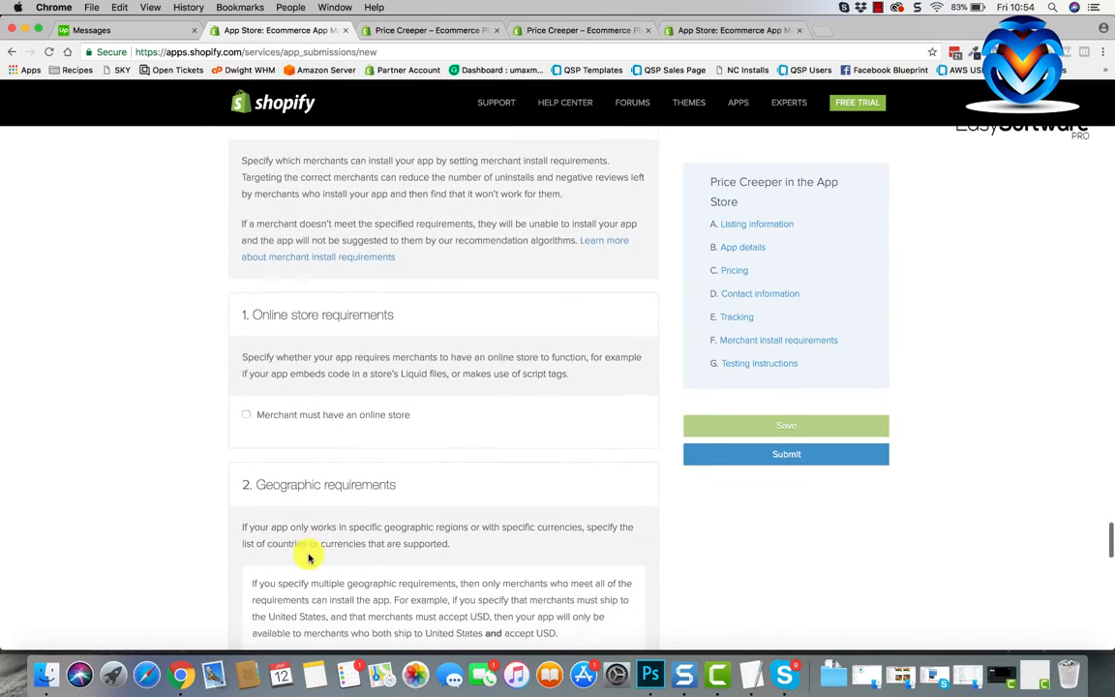
scroll(308, 557, "down", 1)
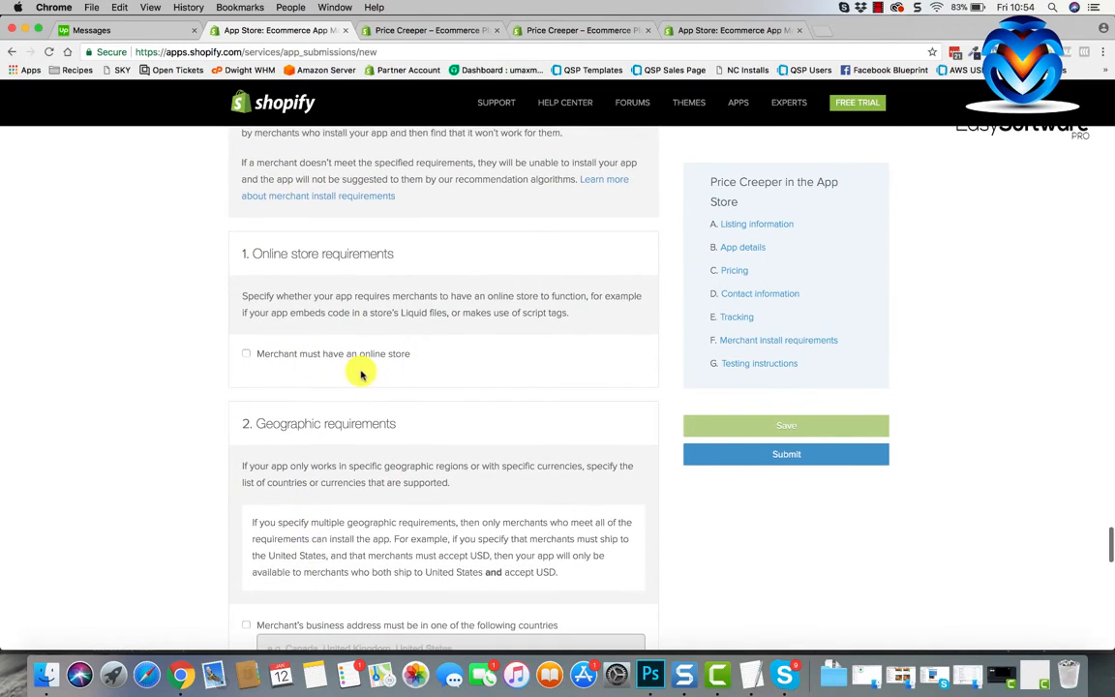
scroll(345, 346, "down", 3)
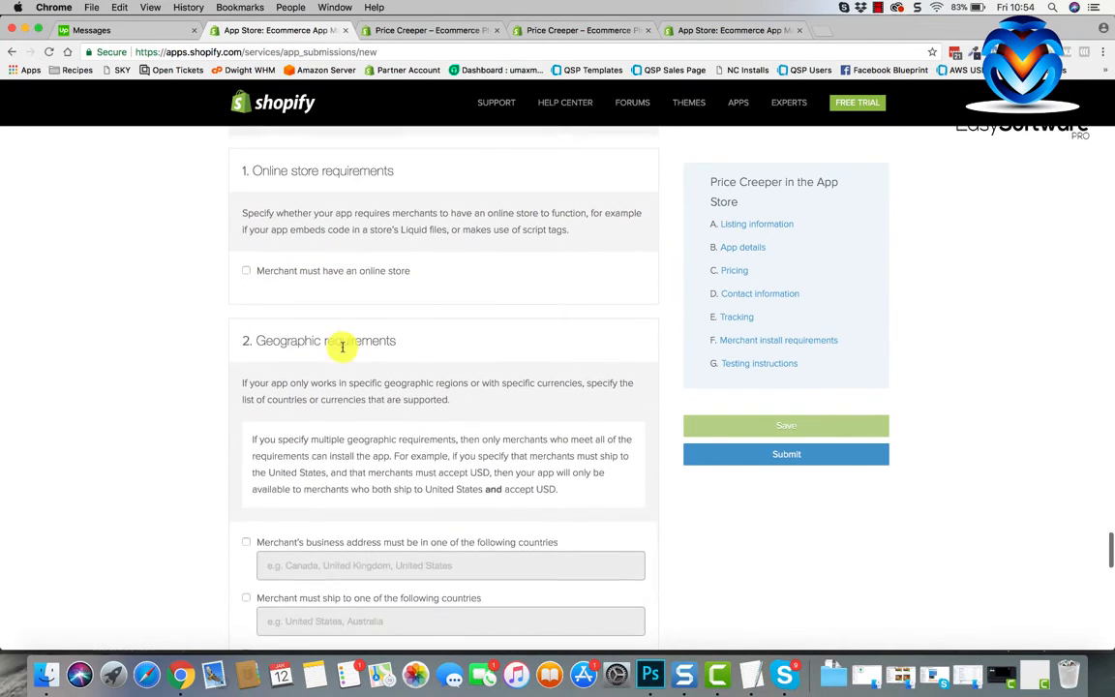
scroll(343, 347, "down", 3)
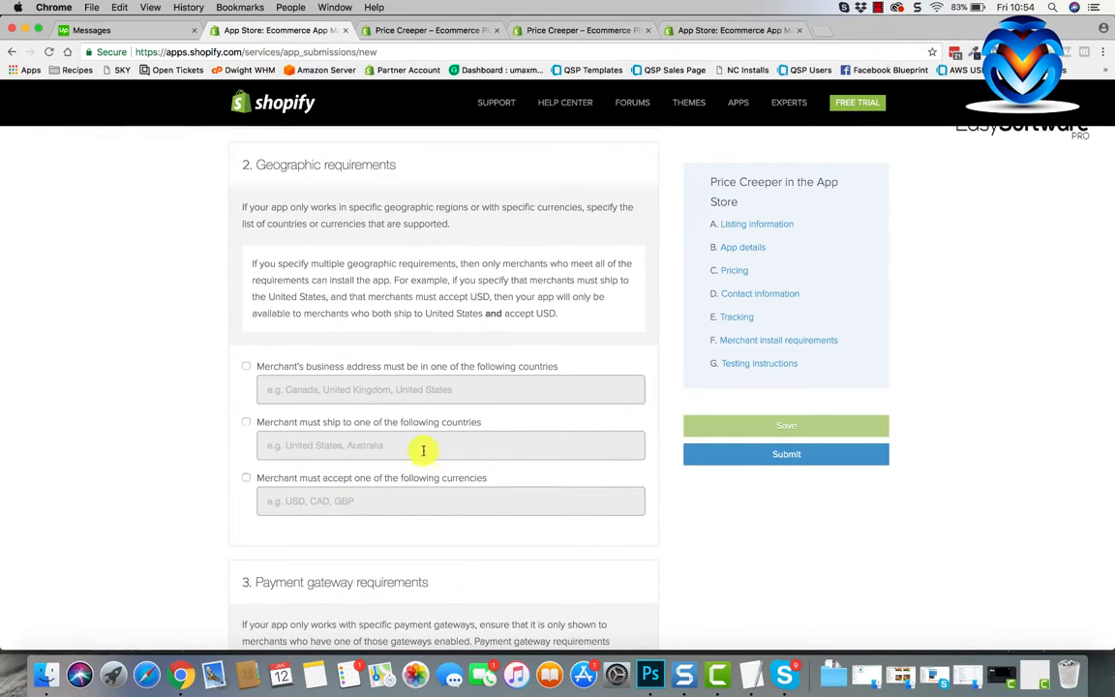
scroll(286, 423, "down", 2)
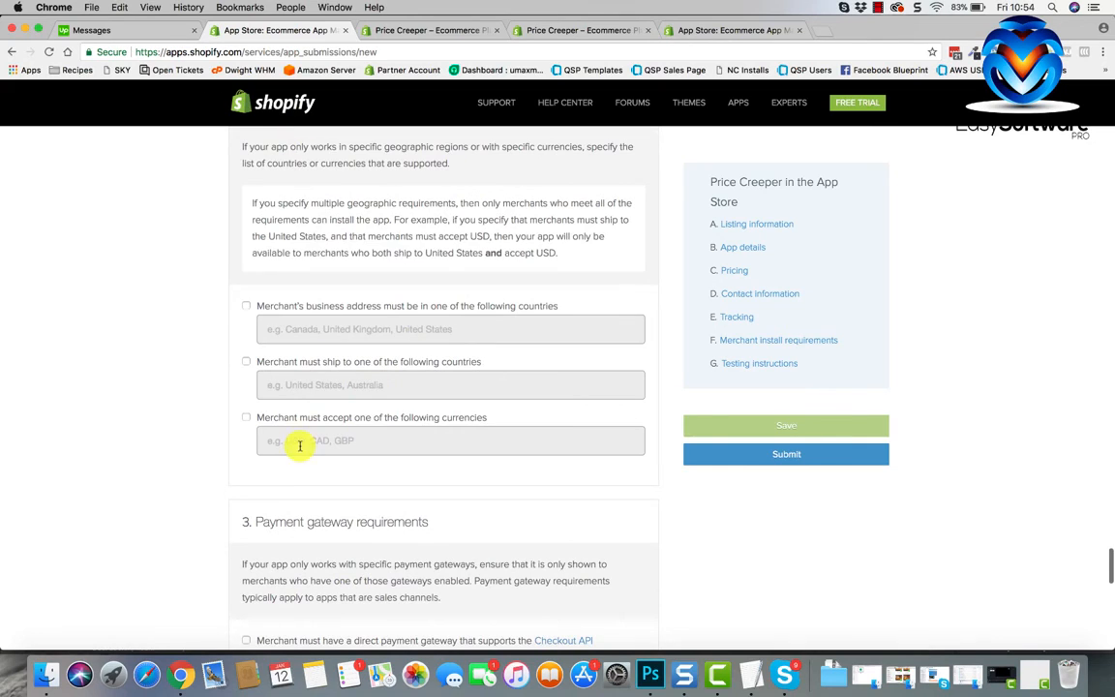
scroll(300, 445, "down", 5)
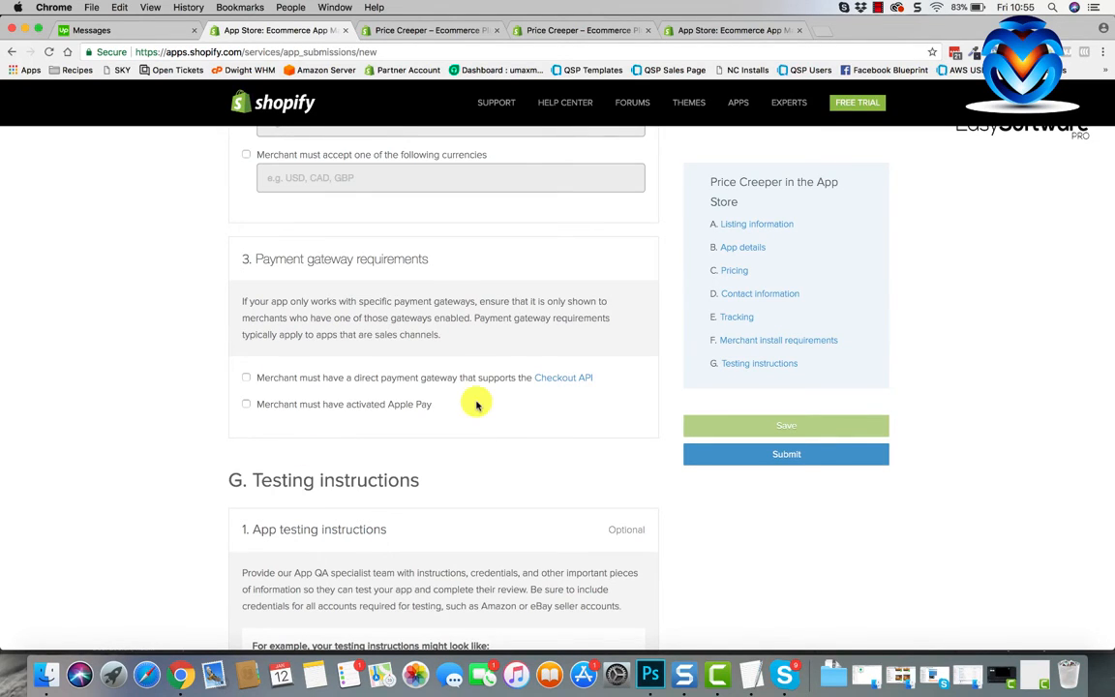
scroll(476, 403, "down", 1)
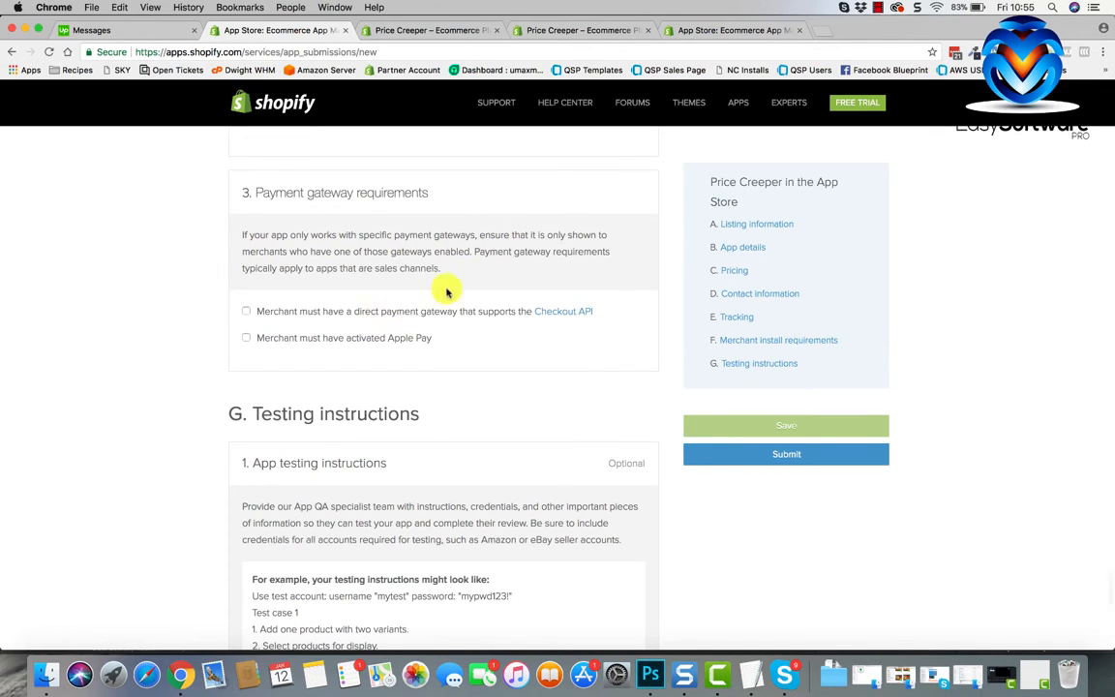
Read the Testing instructions guidance and example, and place the cursor in the optional App testing instructions field
scroll(273, 295, "down", 3)
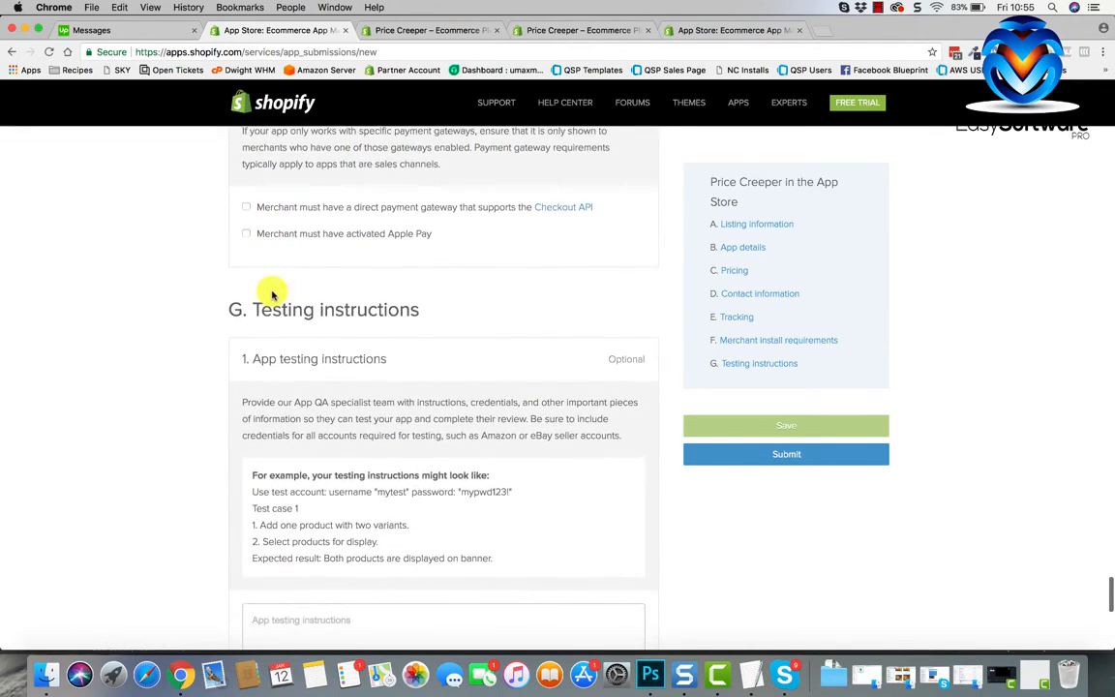
left_click(298, 523)
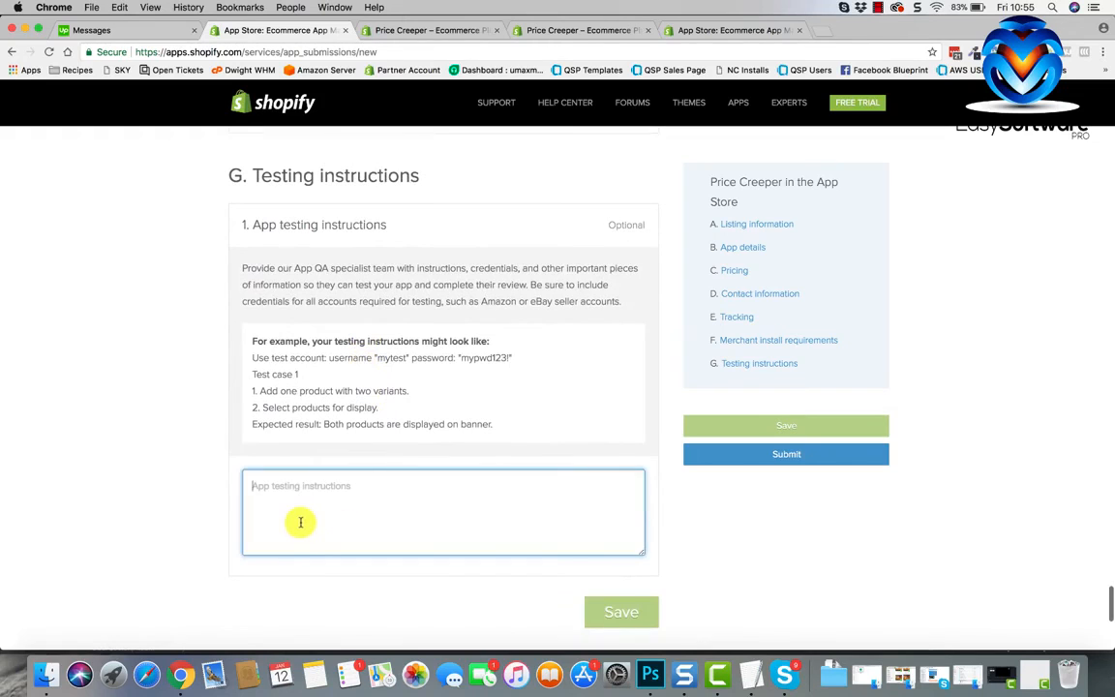
scroll(298, 523, "down", 2)
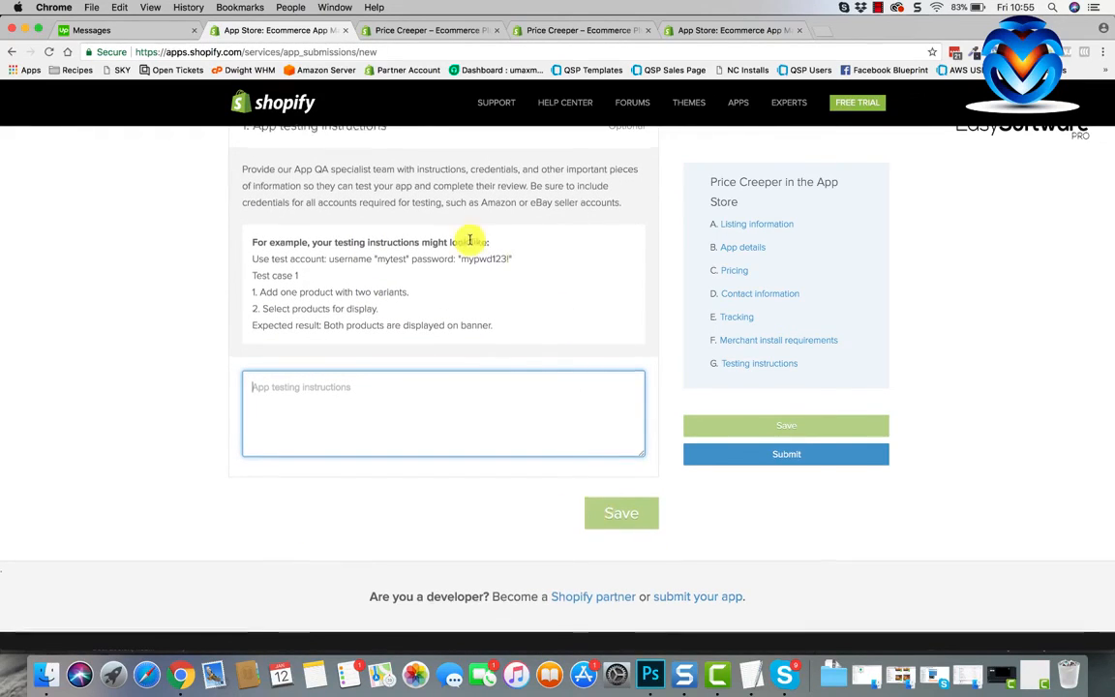
Return to the beginning of the submission form to view the submission status message and the Listing information section
scroll(474, 241, "up", 15)
scroll(354, 605, "up", 20)
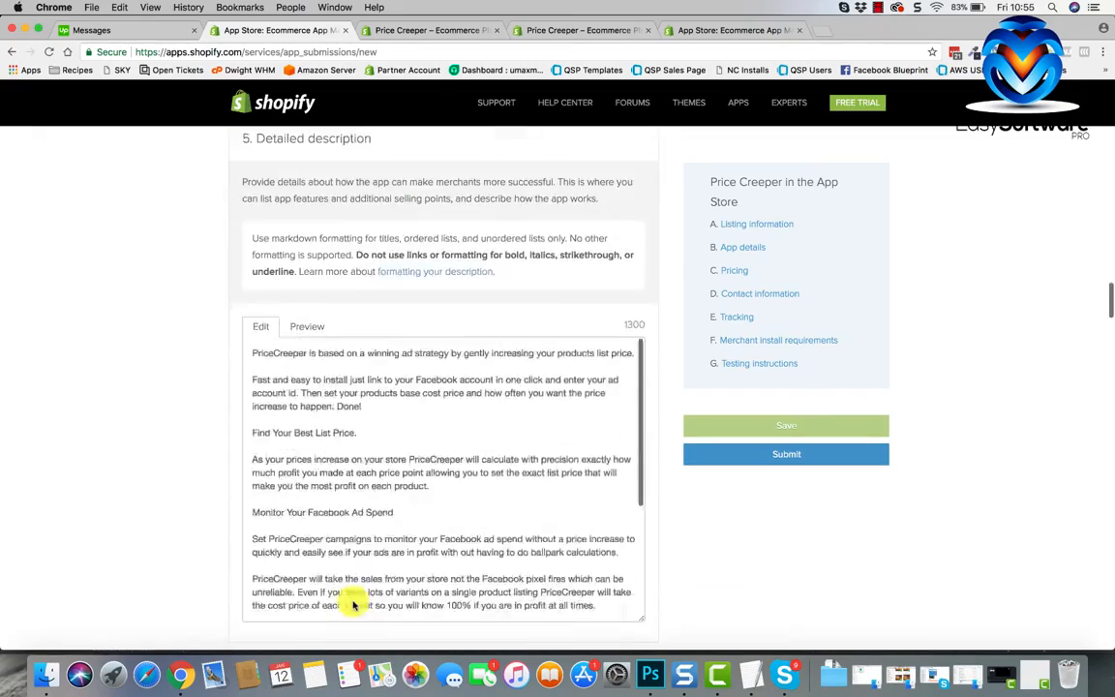
scroll(353, 605, "down", 3)
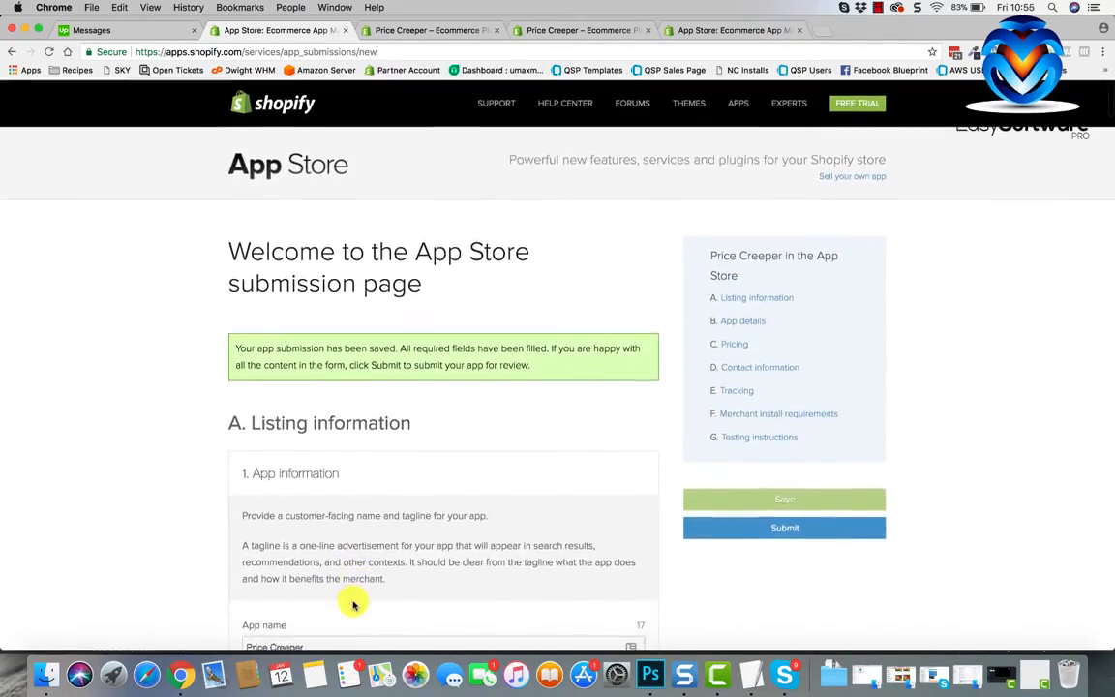